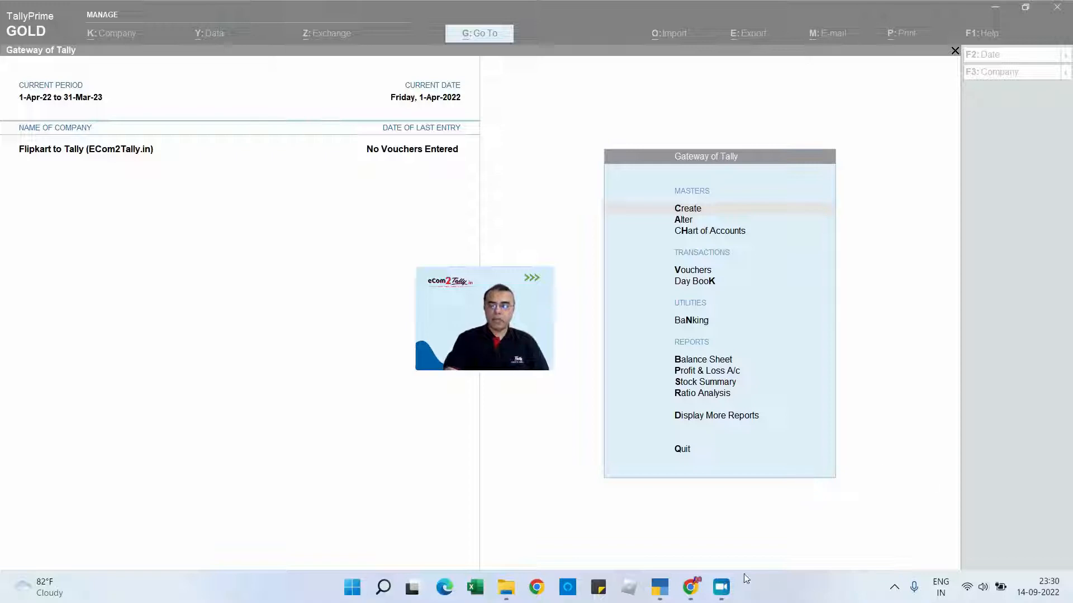
# - Switch to the Flipkart seller dashboard in Chrome and open the Reports Centre
pyautogui.click(692, 587)
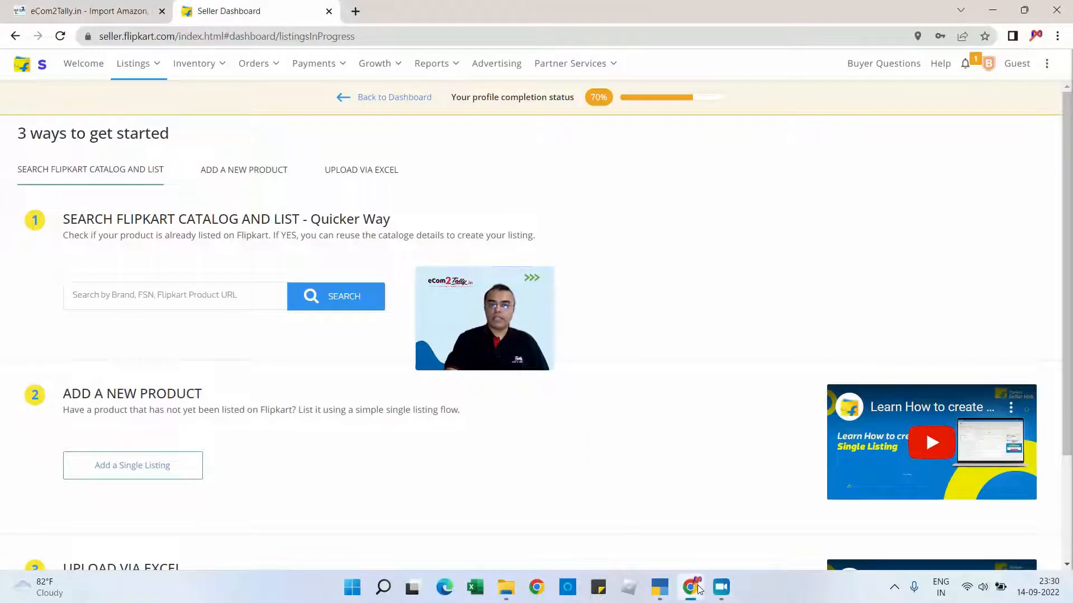
pyautogui.moveTo(454, 81)
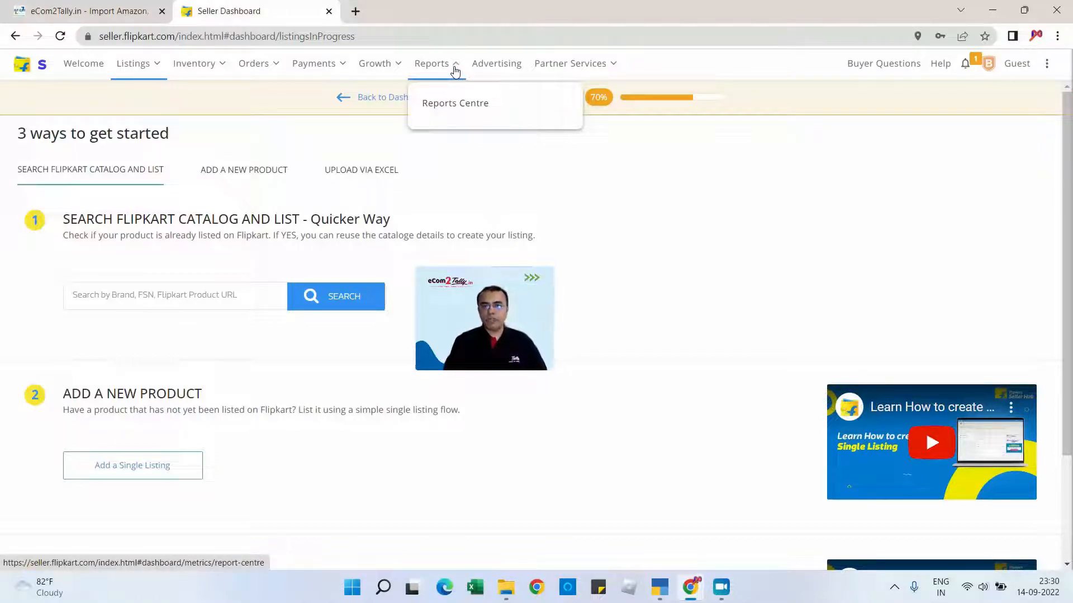
pyautogui.click(448, 111)
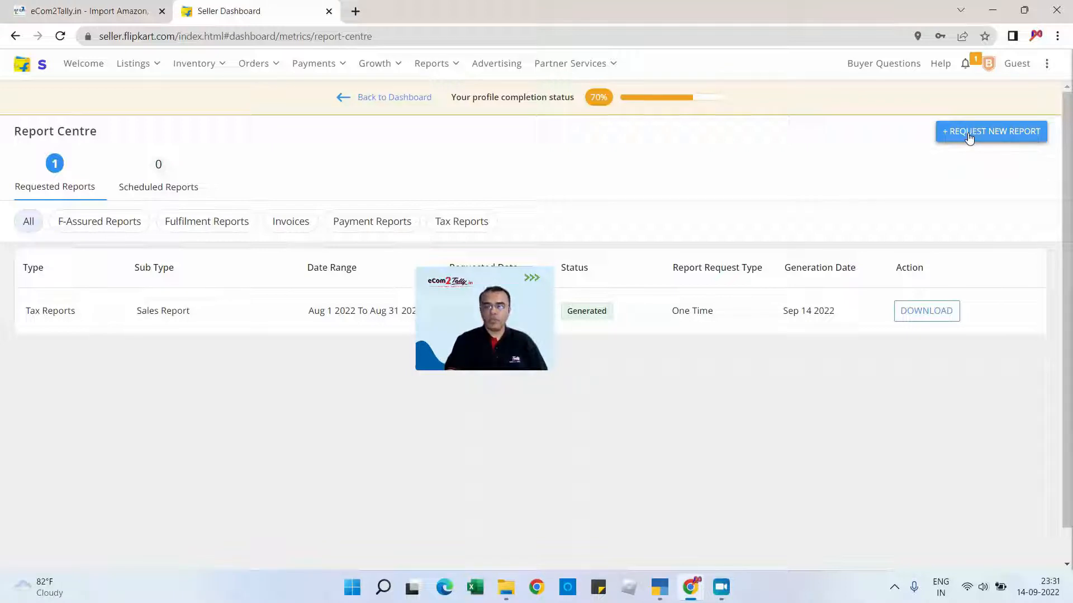
# - Review the one-time Sales Report request under Tax Reports, including its monthly date range choices, and close it without submitting
pyautogui.click(969, 134)
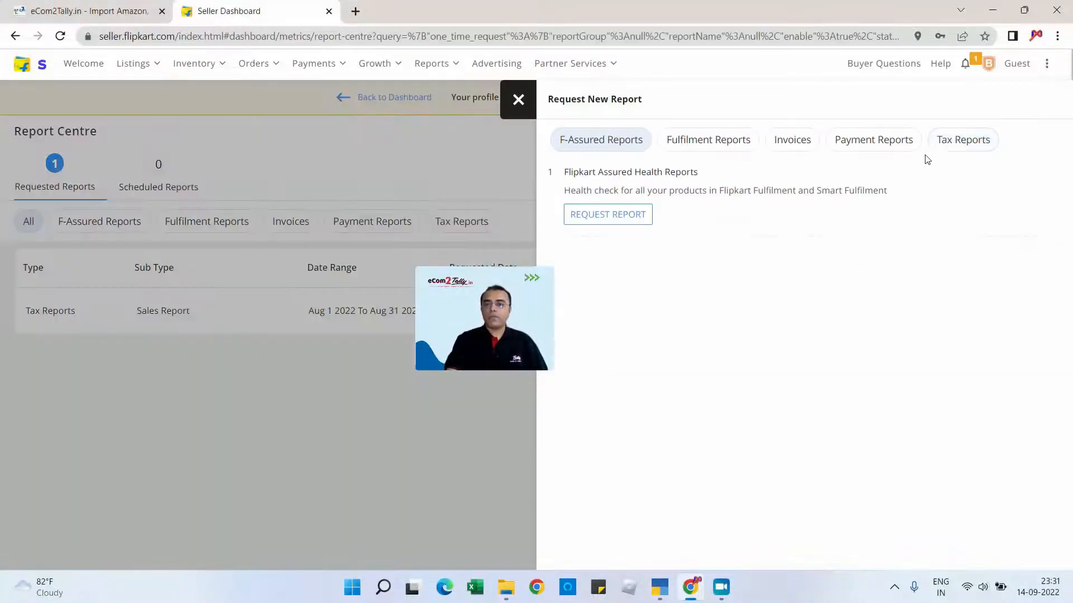
pyautogui.click(969, 147)
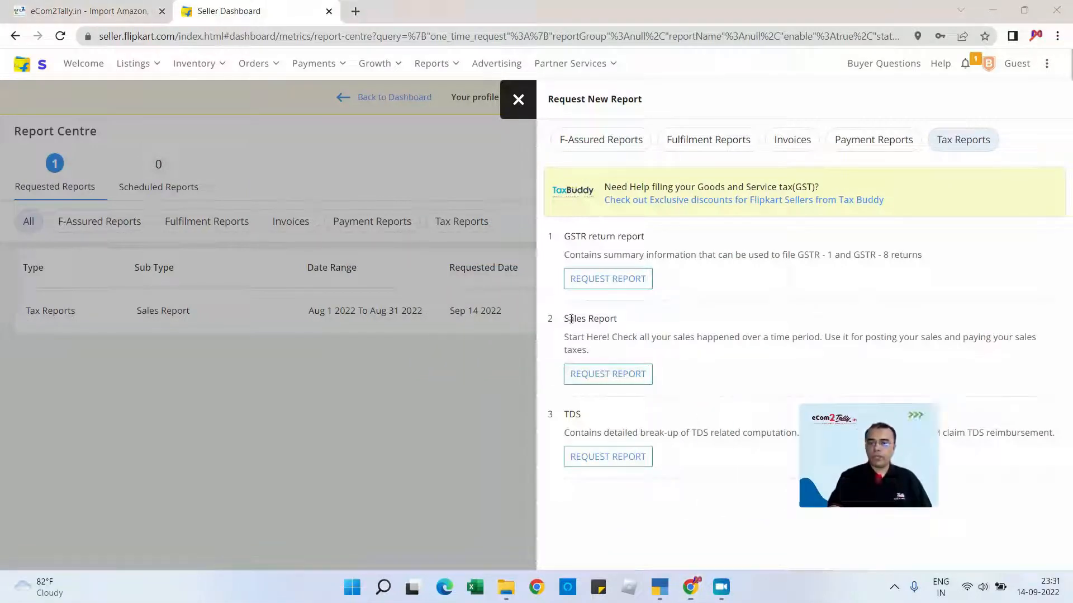
pyautogui.moveTo(569, 318); pyautogui.dragTo(615, 321)
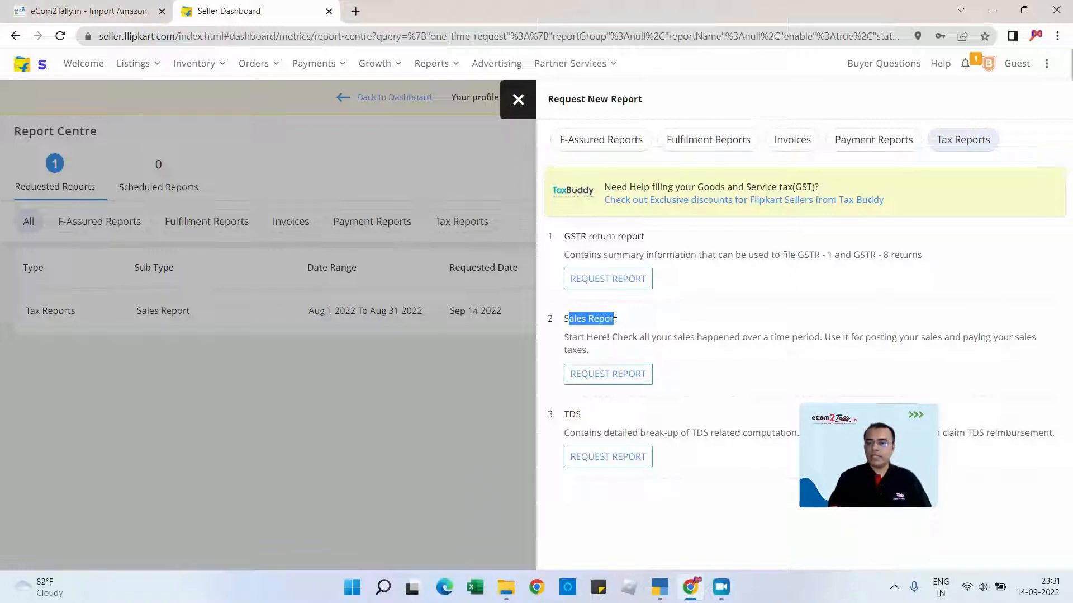
pyautogui.click(601, 376)
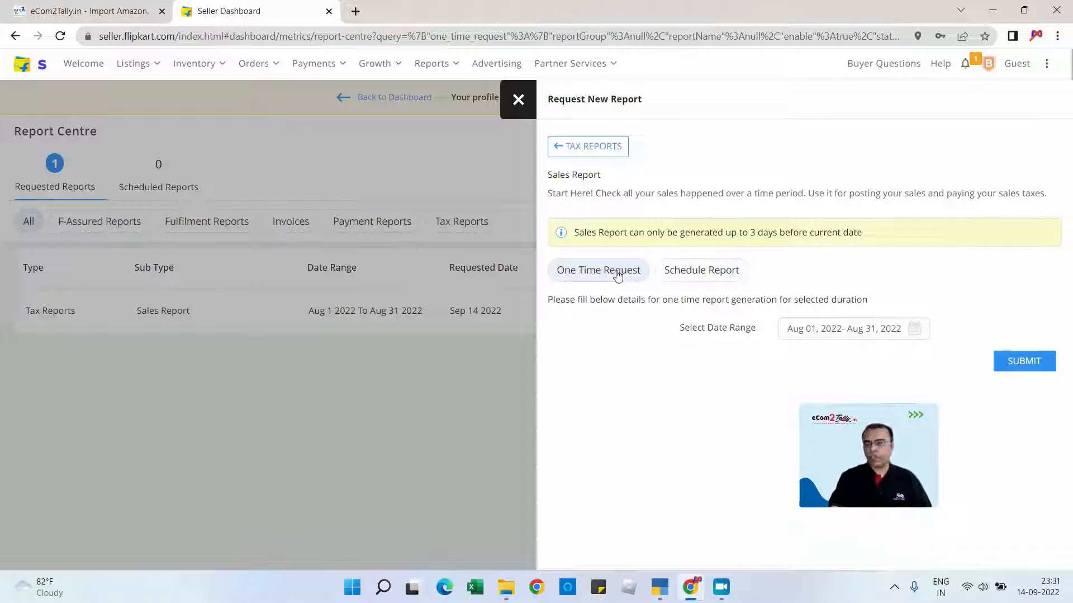
pyautogui.click(916, 328)
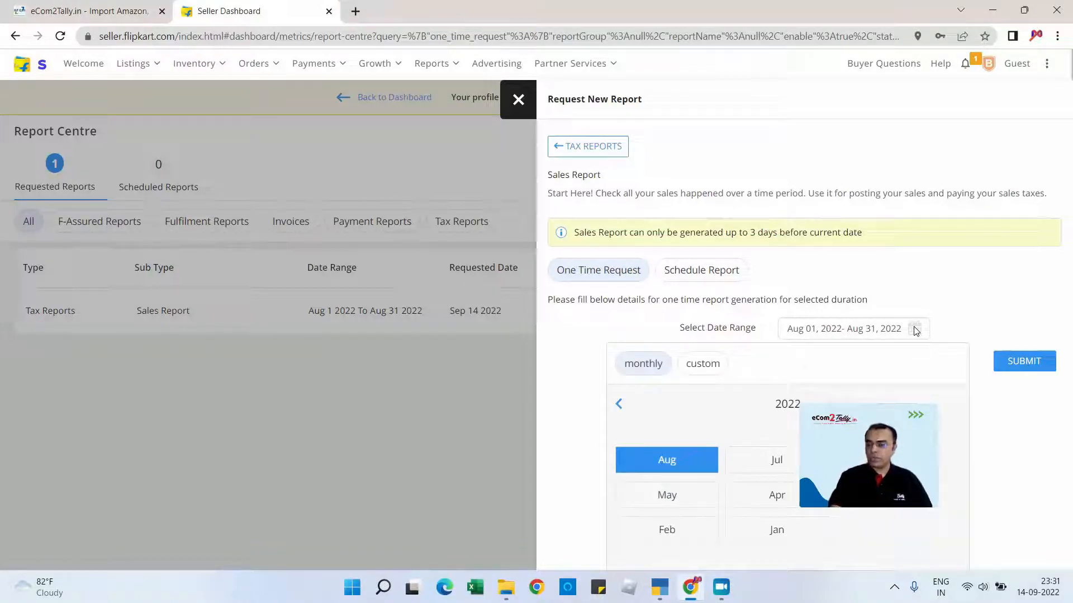
pyautogui.click(941, 296)
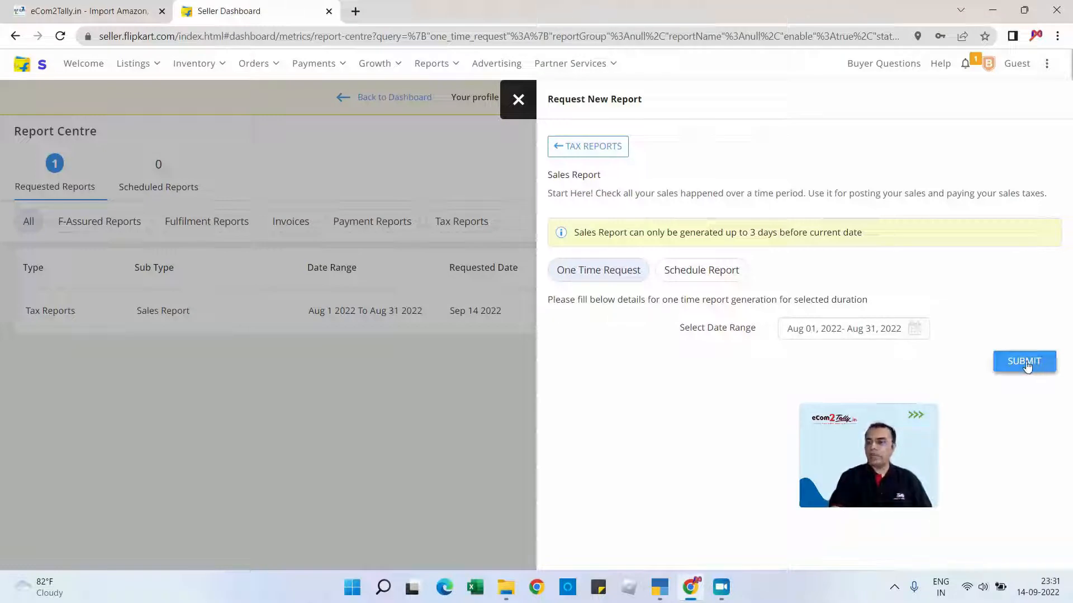
pyautogui.click(518, 100)
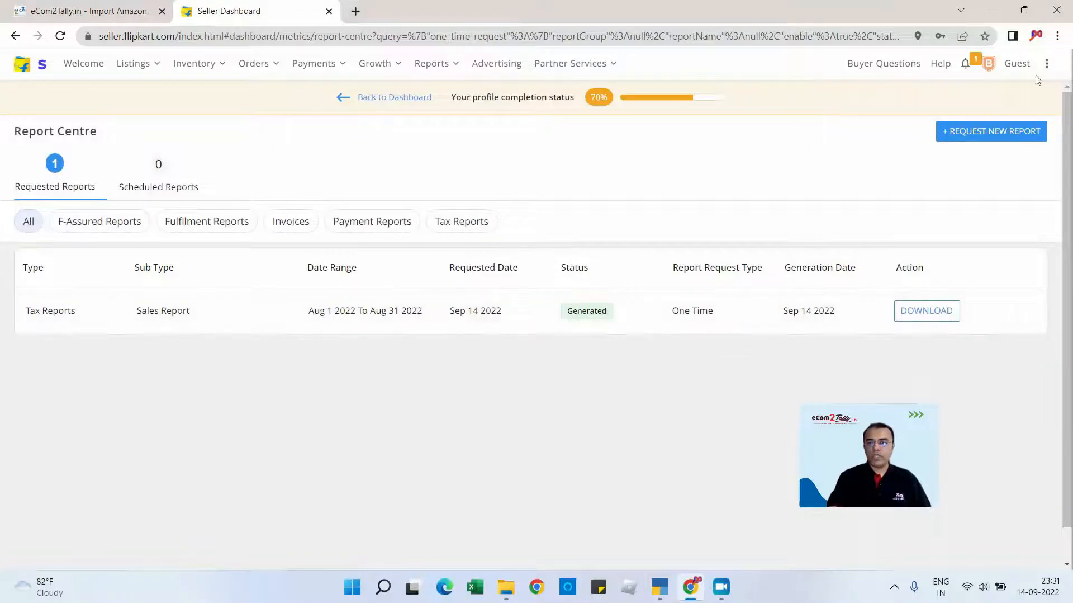
# - Leave the browser and open the Flipkart Tax Report workbook from the Flipkart to Tally folder in Excel
pyautogui.click(993, 9)
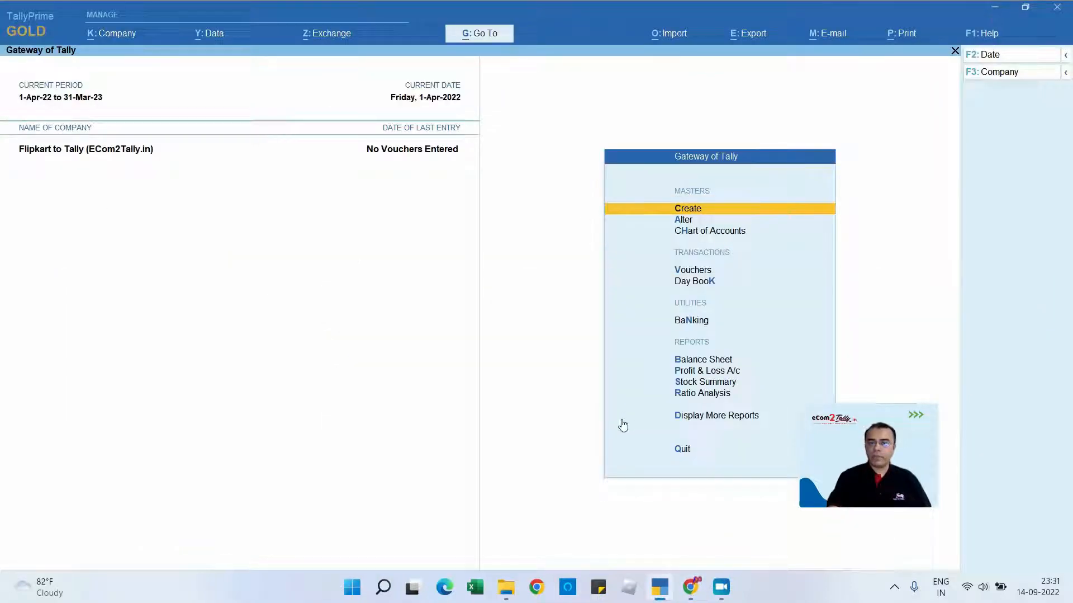
pyautogui.click(506, 587)
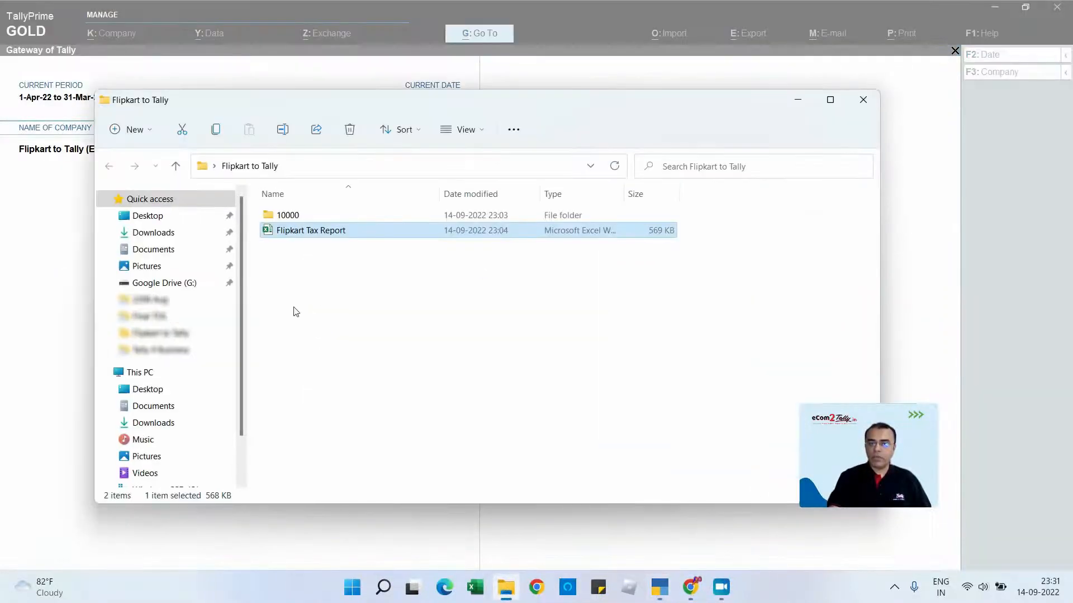
pyautogui.doubleClick(295, 234)
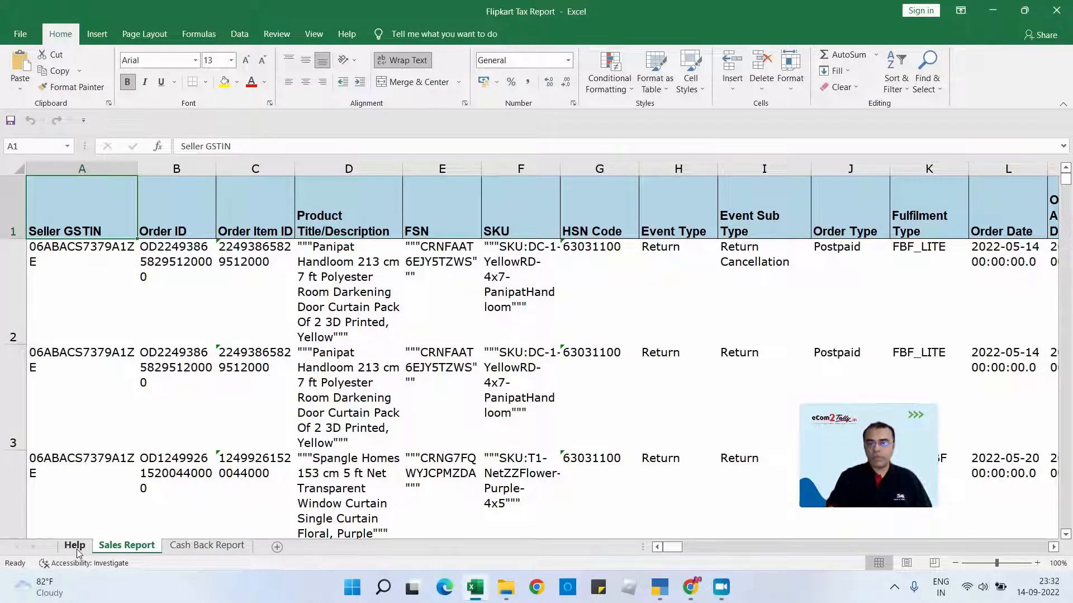
# - Check the Cash Back Report sheet and permanently delete the Help sheet from the workbook
pyautogui.click(206, 553)
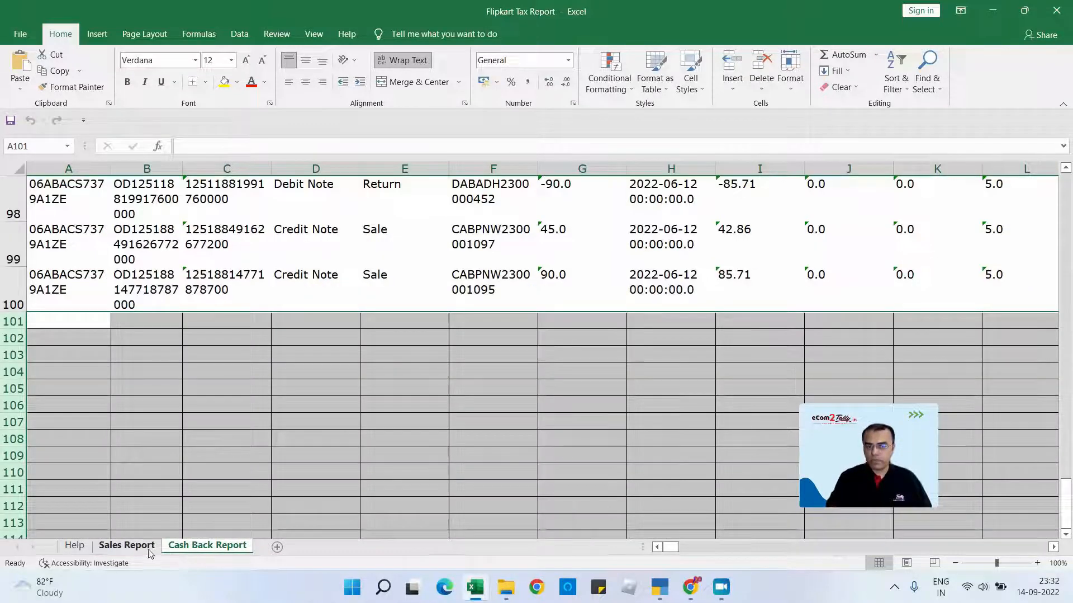
pyautogui.click(76, 549)
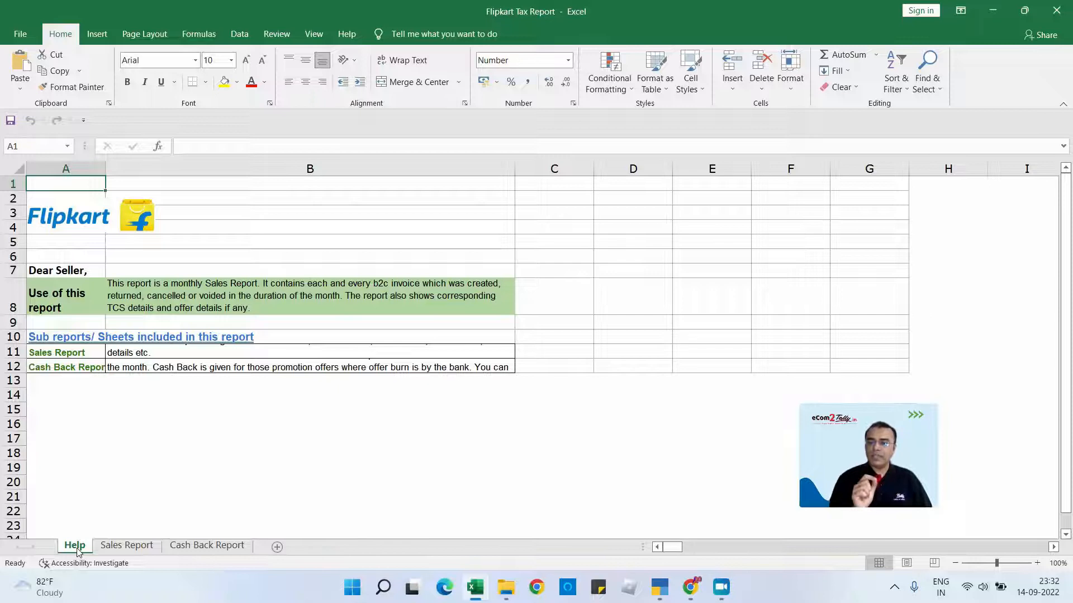
pyautogui.moveTo(78, 550); pyautogui.dragTo(79, 551)
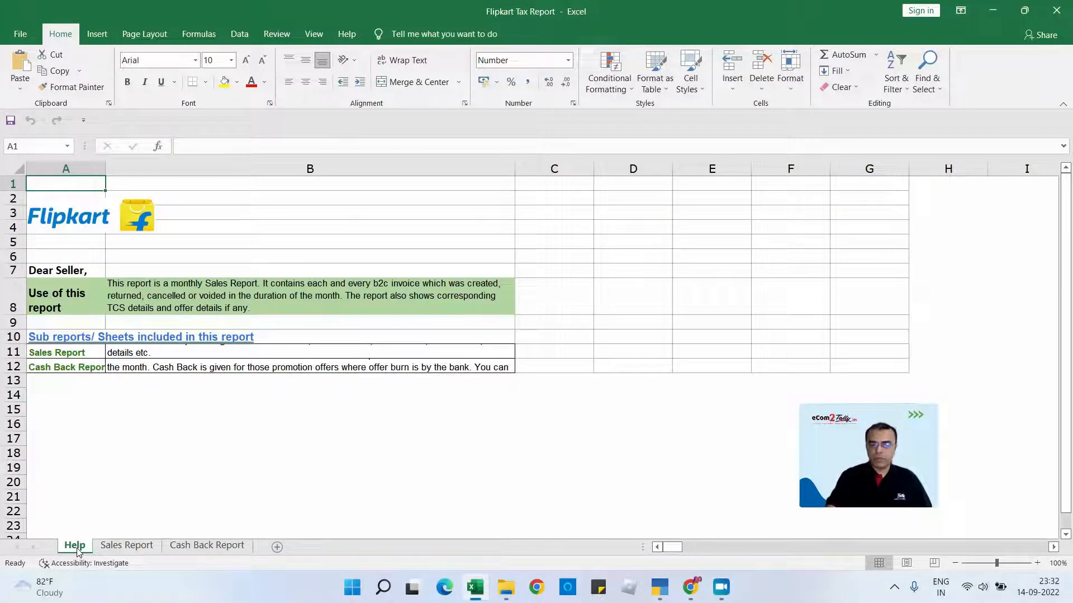
pyautogui.rightClick(78, 550)
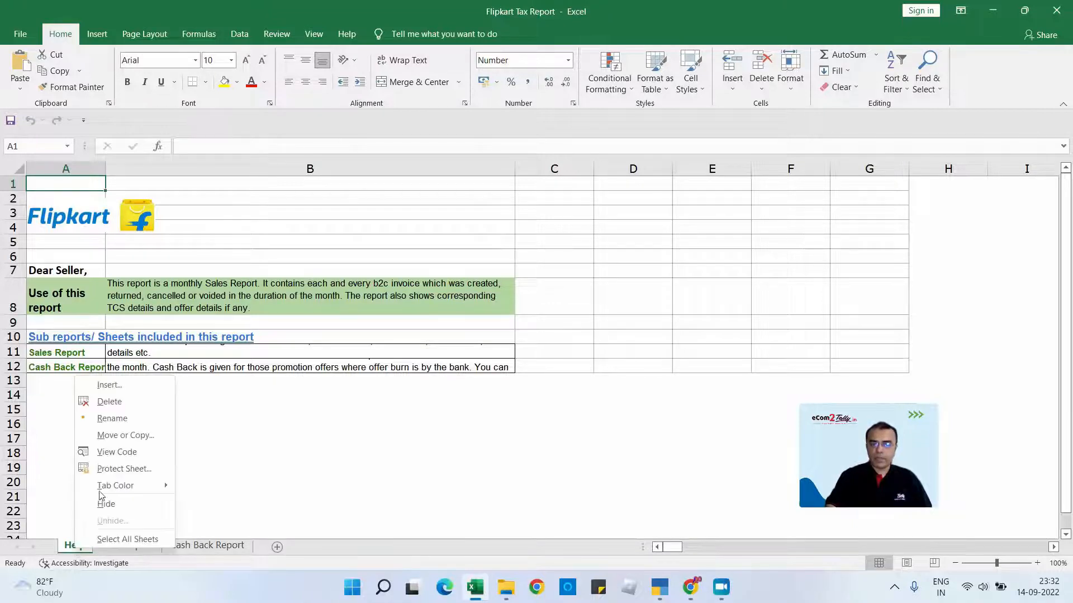
pyautogui.click(108, 401)
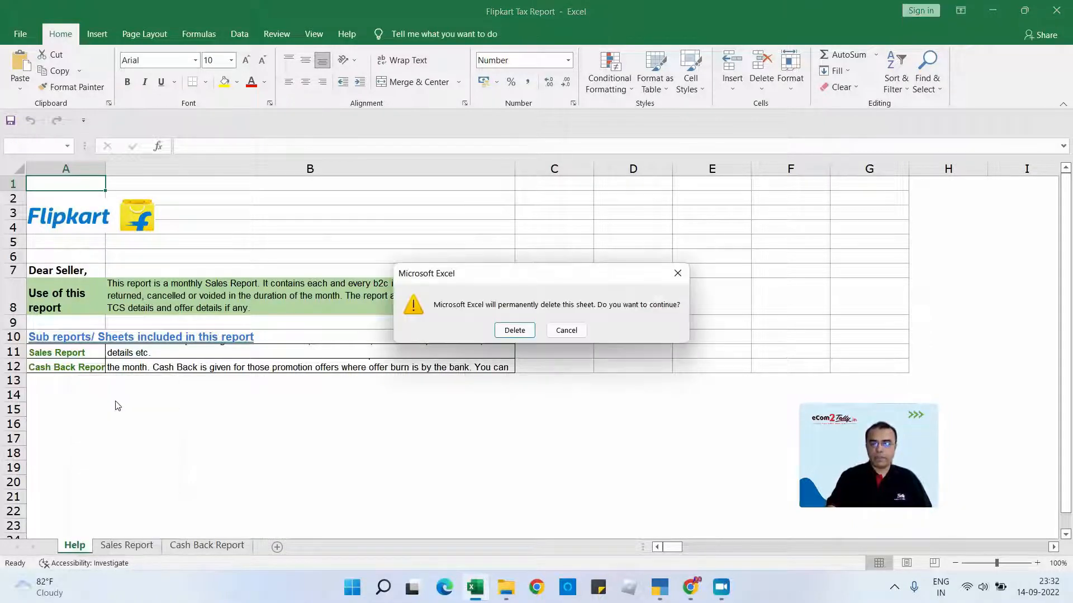
pyautogui.click(515, 329)
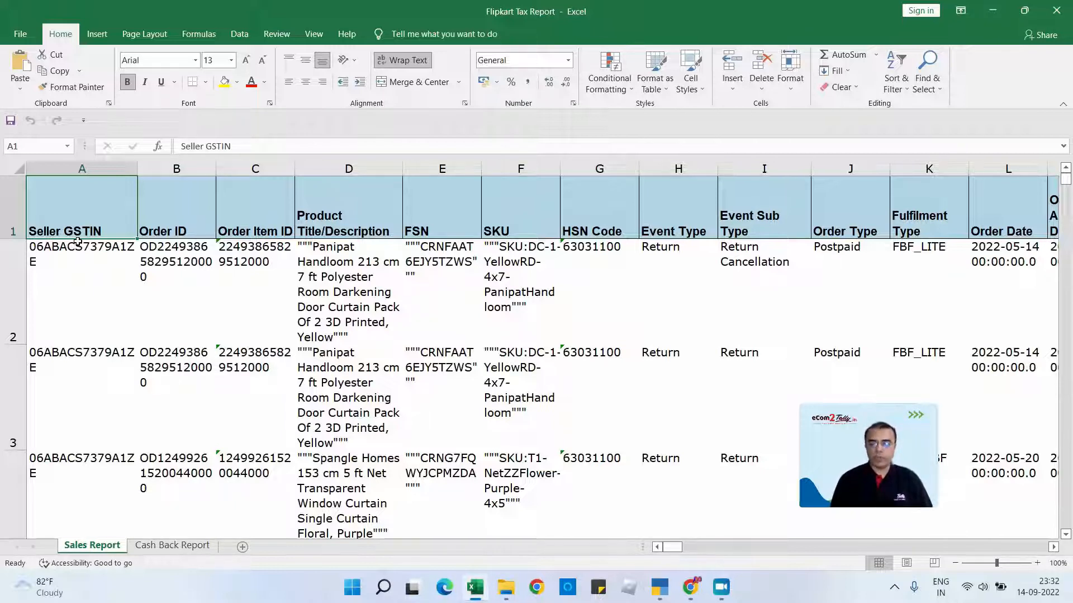
# - Examine the product title, FSN, SKU, HSN code and event type columns in the Sales Report sheet
pyautogui.press('Right')
pyautogui.press('Right')
pyautogui.press('Right')
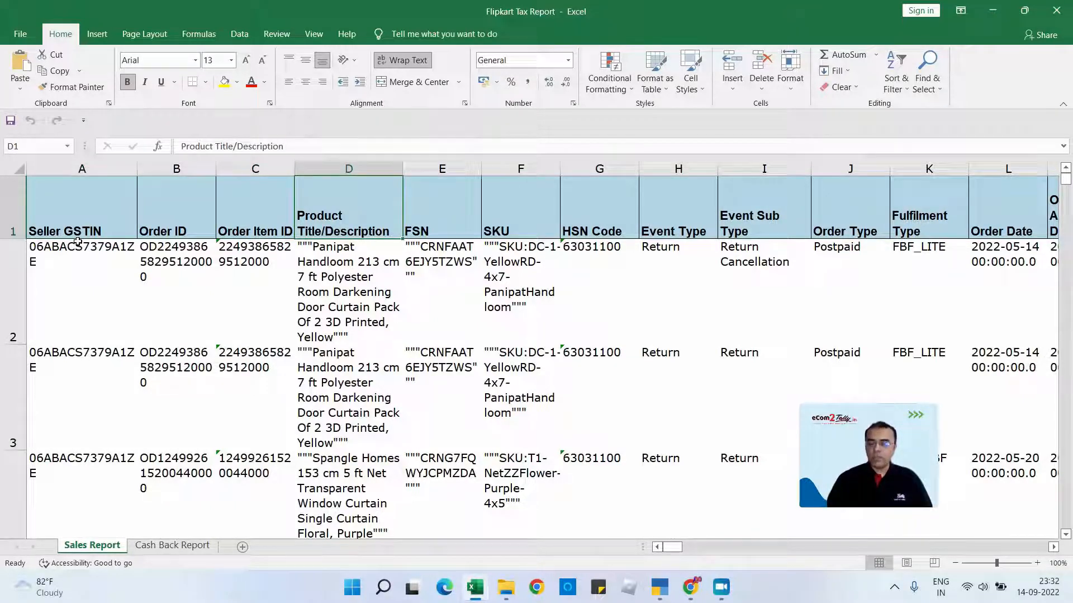
pyautogui.press('Down')
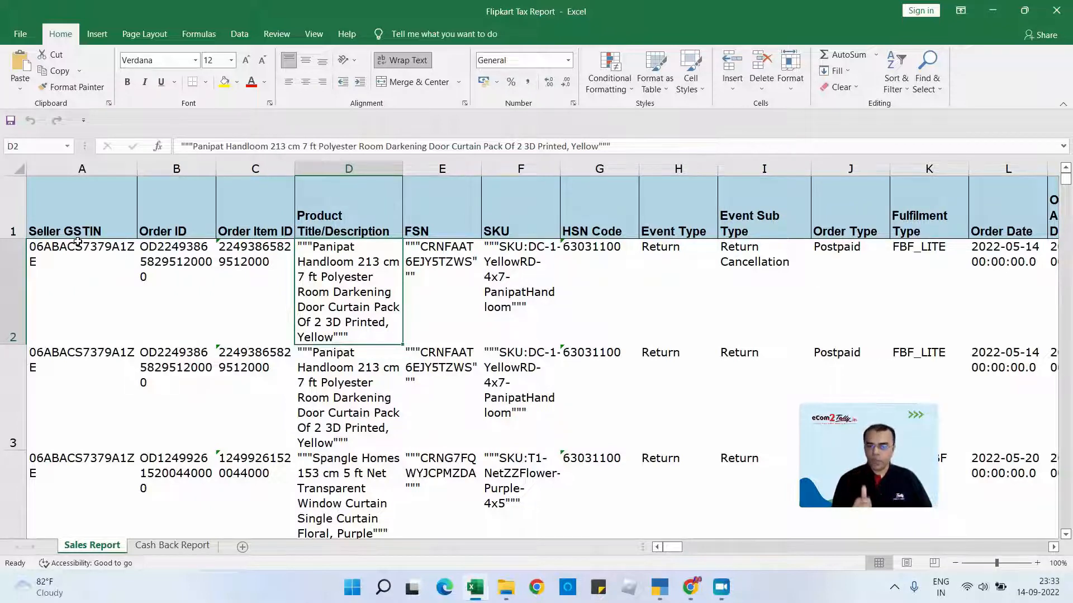
pyautogui.press('Right')
pyautogui.press('Right')
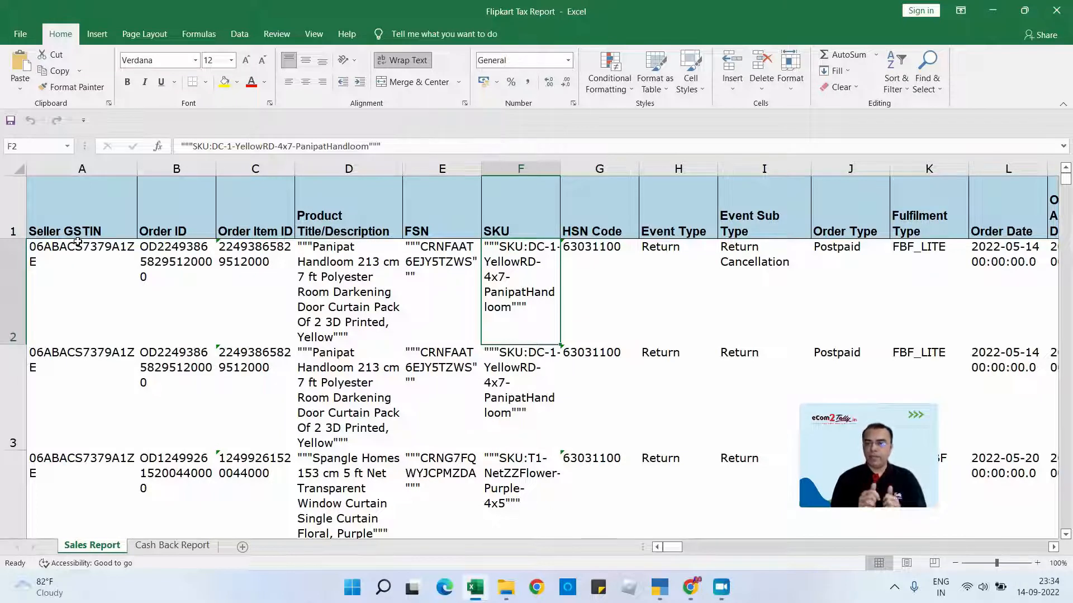
pyautogui.press('Right')
pyautogui.press('Right')
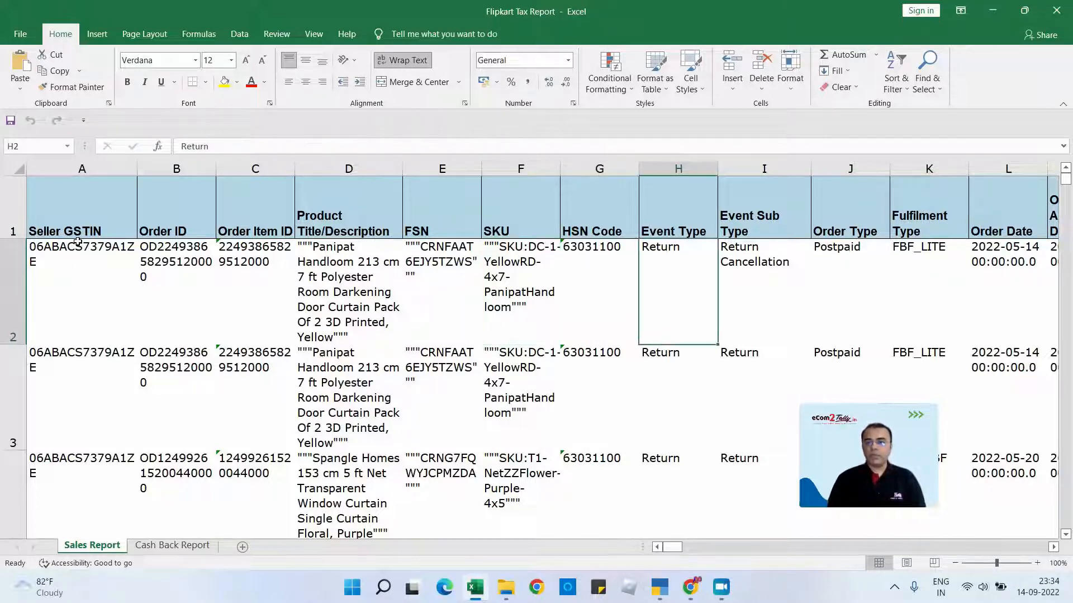
pyautogui.press('Left')
pyautogui.press('Left')
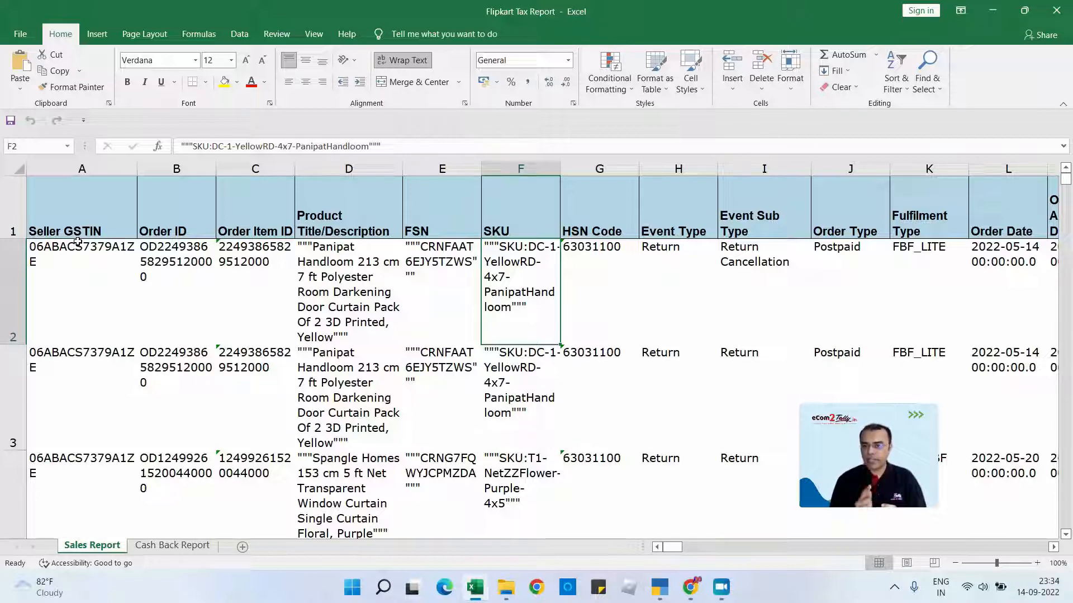
# - Insert a new column before HSN Code in the Sales Report sheet and give it the header UOM
pyautogui.click(580, 165)
pyautogui.rightClick(580, 165)
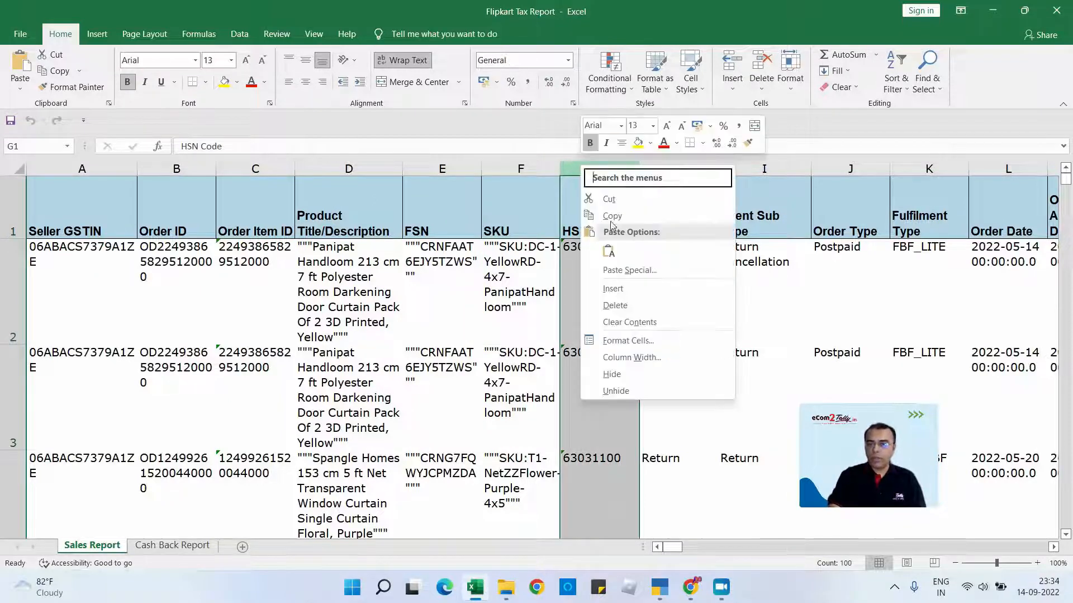
pyautogui.click(607, 286)
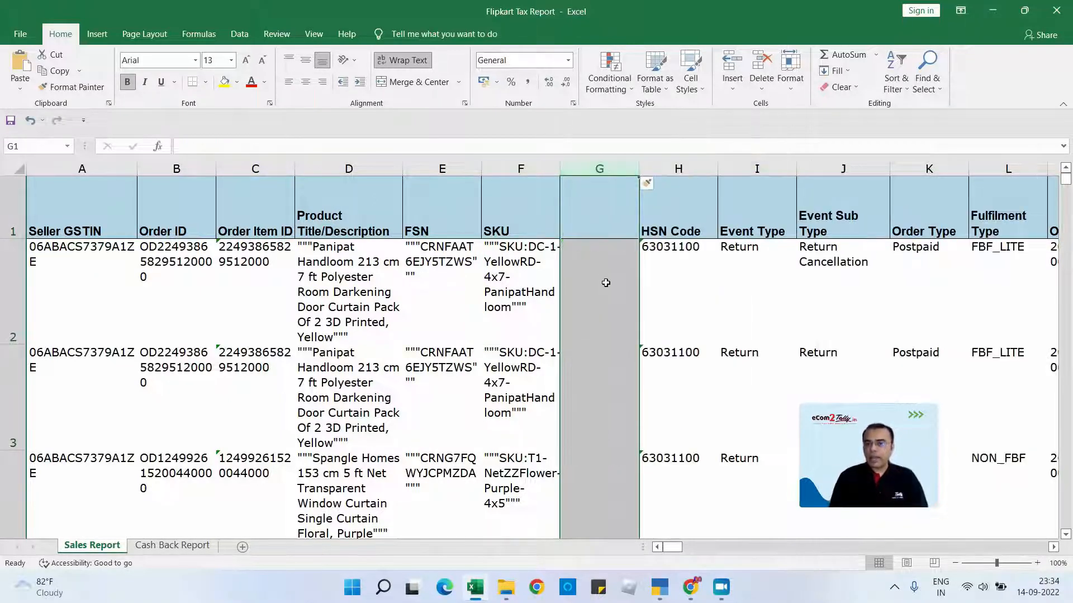
pyautogui.press('Up')
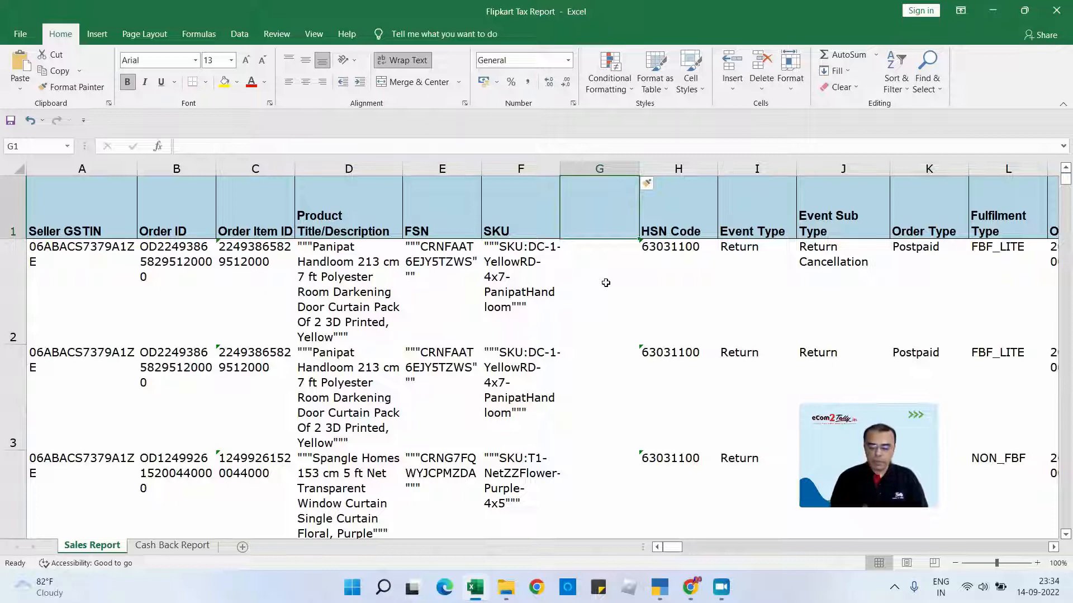
pyautogui.write('UOM')
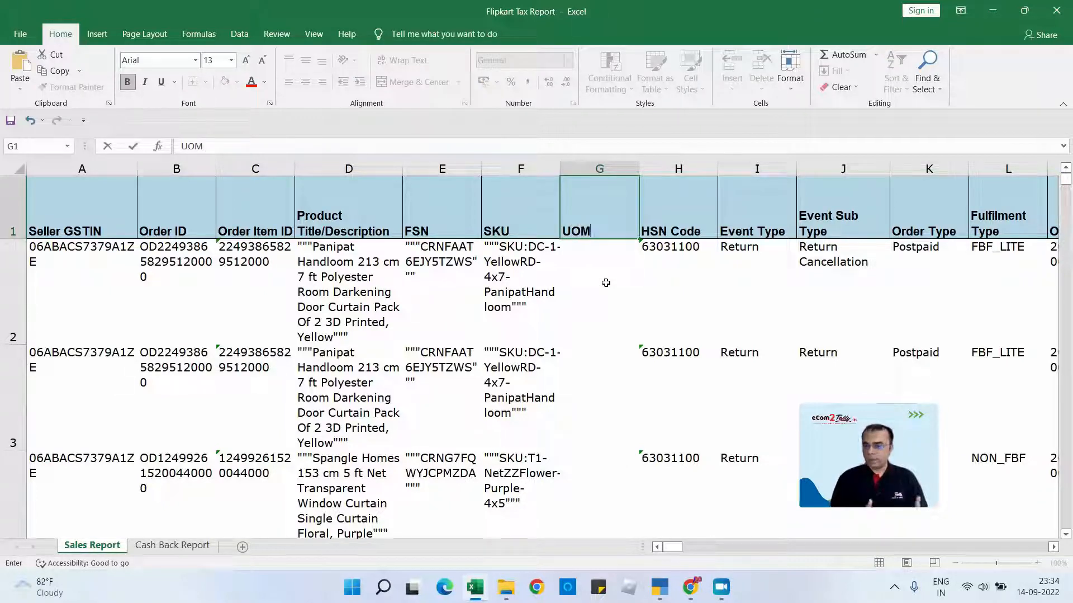
pyautogui.press('Return')
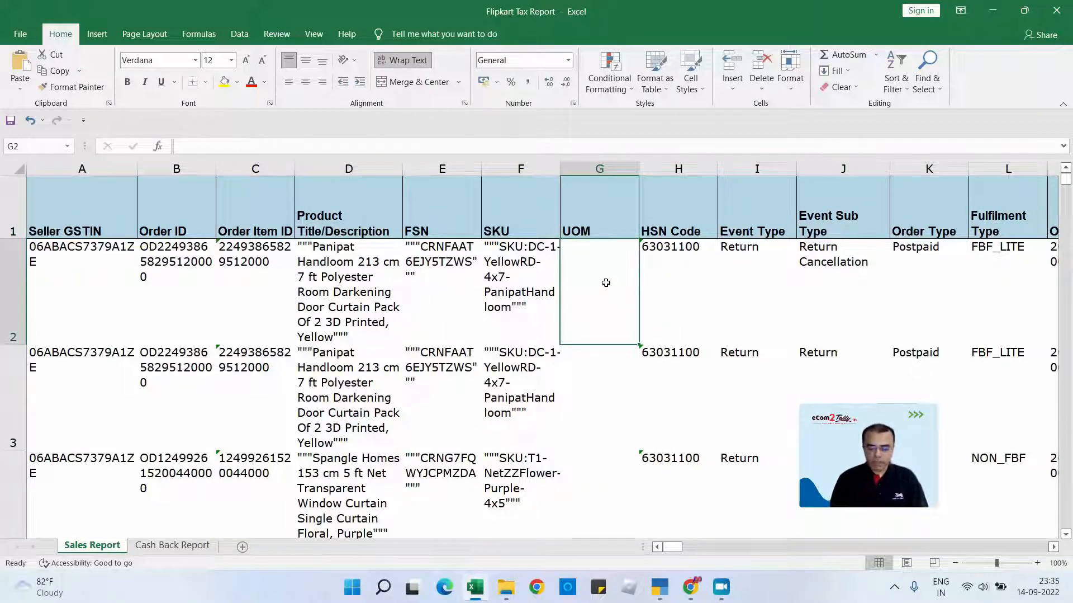
# - Enter Pcs in cell G2 and fill it down the UOM column for all data rows, checking the filled cells
pyautogui.write('Pcs')
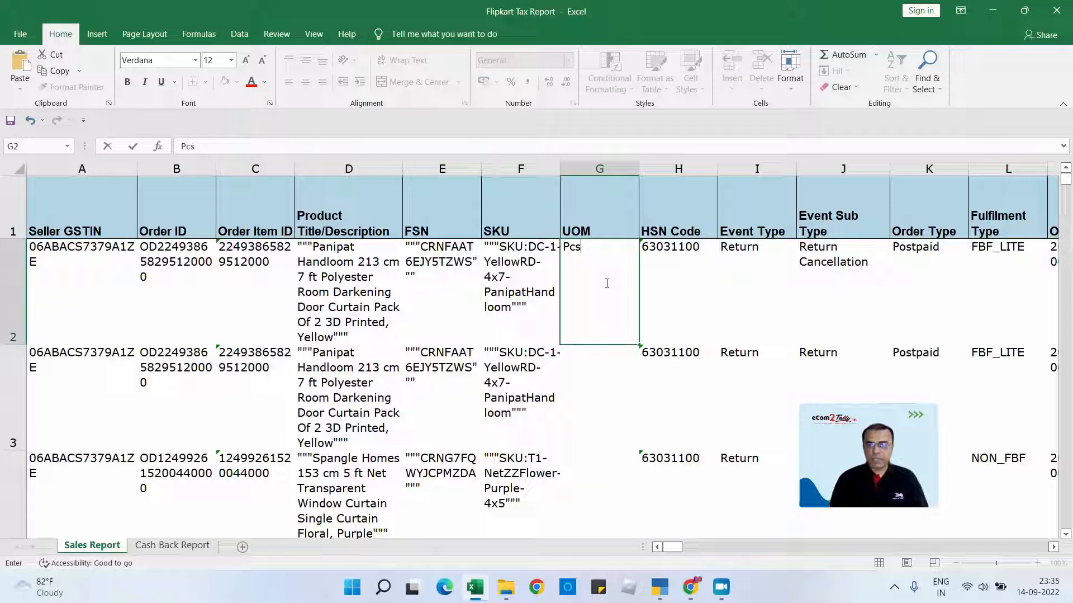
pyautogui.press('Return')
pyautogui.click(606, 279)
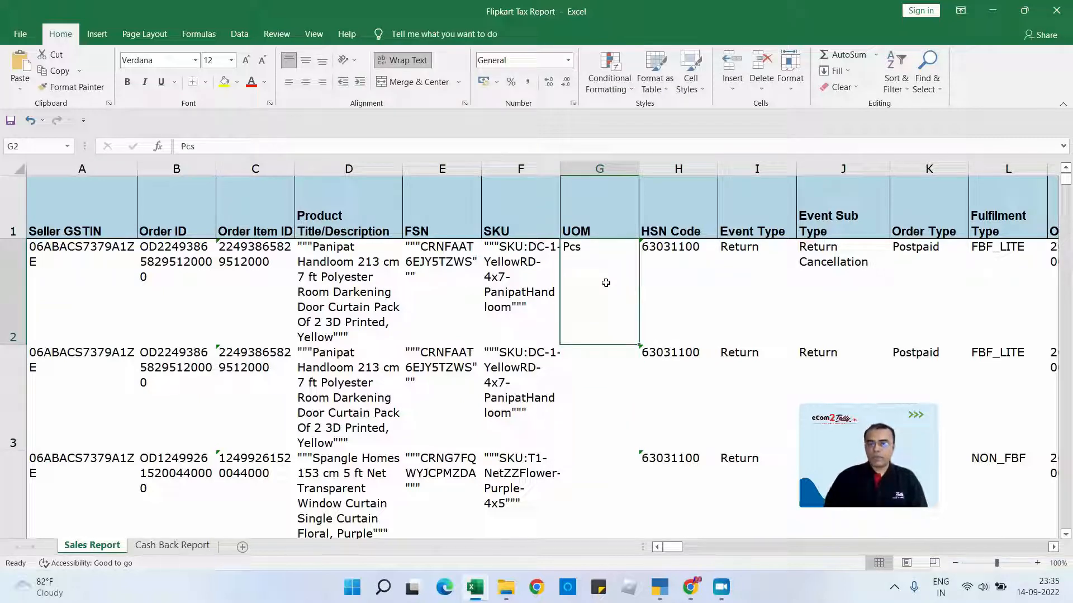
pyautogui.doubleClick(640, 344)
pyautogui.click(600, 294)
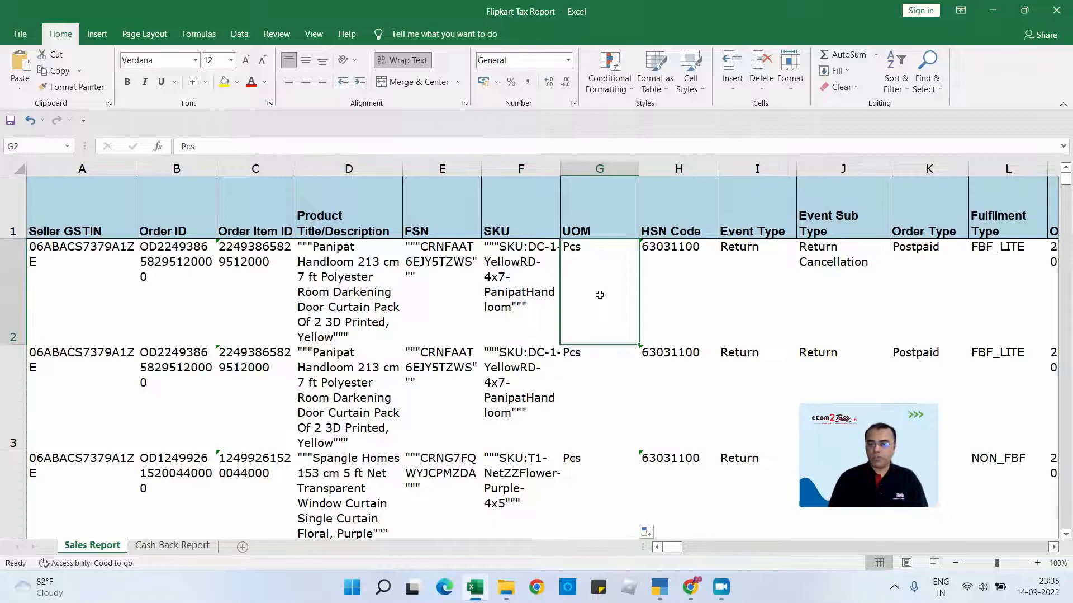
pyautogui.press('Down')
pyautogui.press('Down')
pyautogui.press('Down')
pyautogui.press('Down')
pyautogui.press('Down')
pyautogui.press('Down')
pyautogui.press('Down')
pyautogui.press('Down')
pyautogui.press('Down')
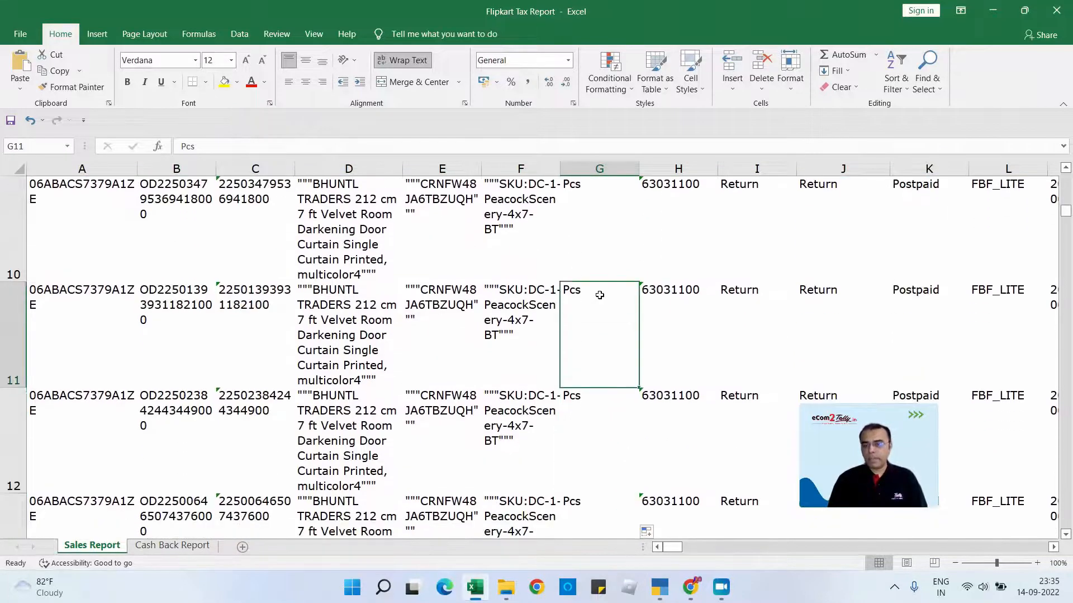
pyautogui.hotkey('ctrl', 'Up')
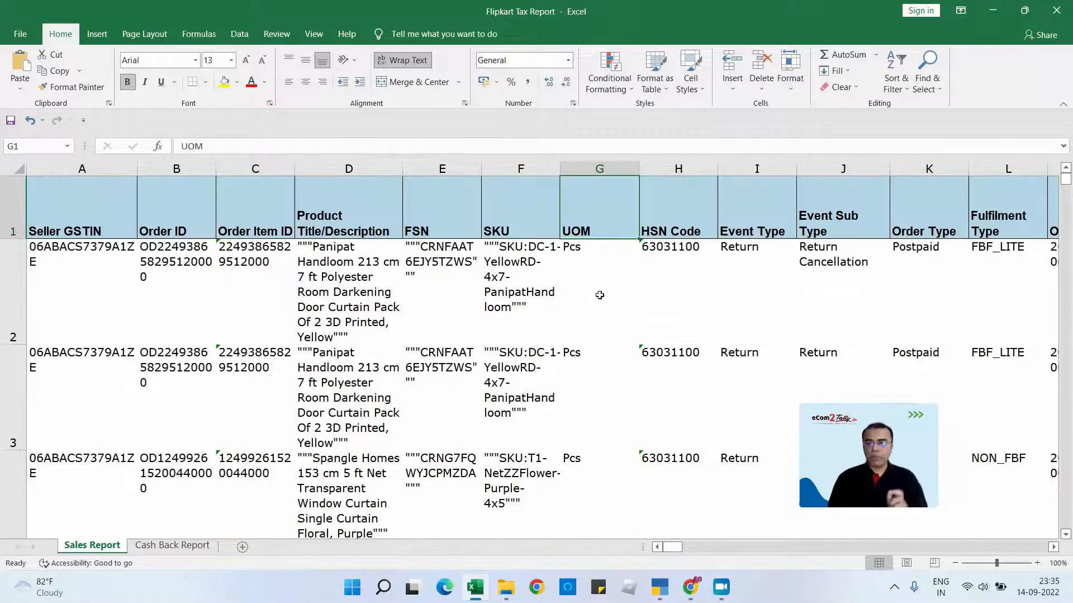
pyautogui.press('Down')
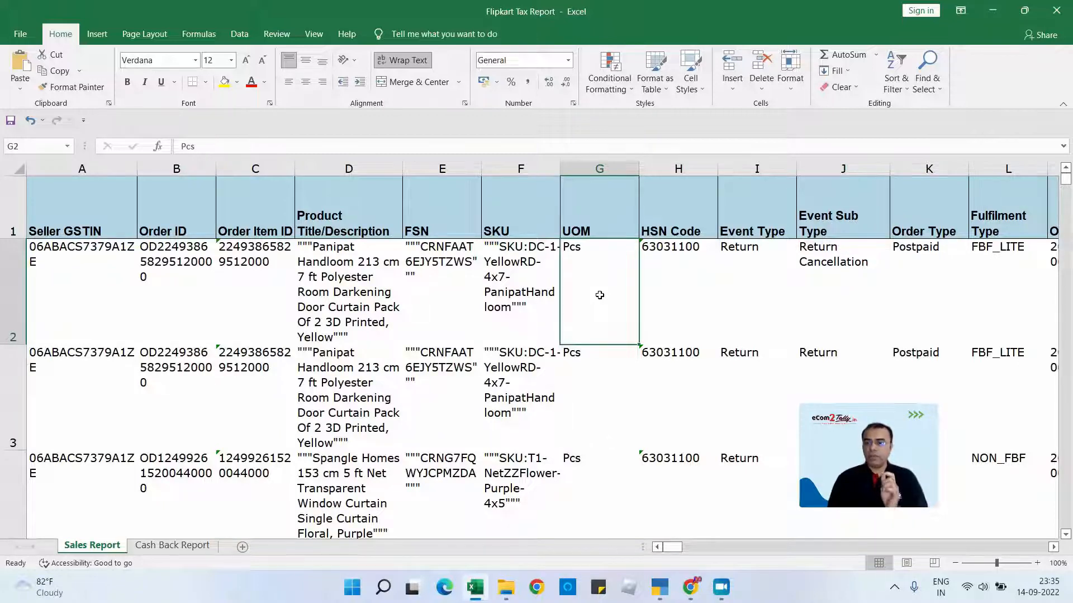
# - Review the column headers and first data row at the start of the Sales Report sheet
pyautogui.press('Up')
pyautogui.press('Right')
pyautogui.press('Right')
pyautogui.press('Right')
pyautogui.press('Right')
pyautogui.press('Right')
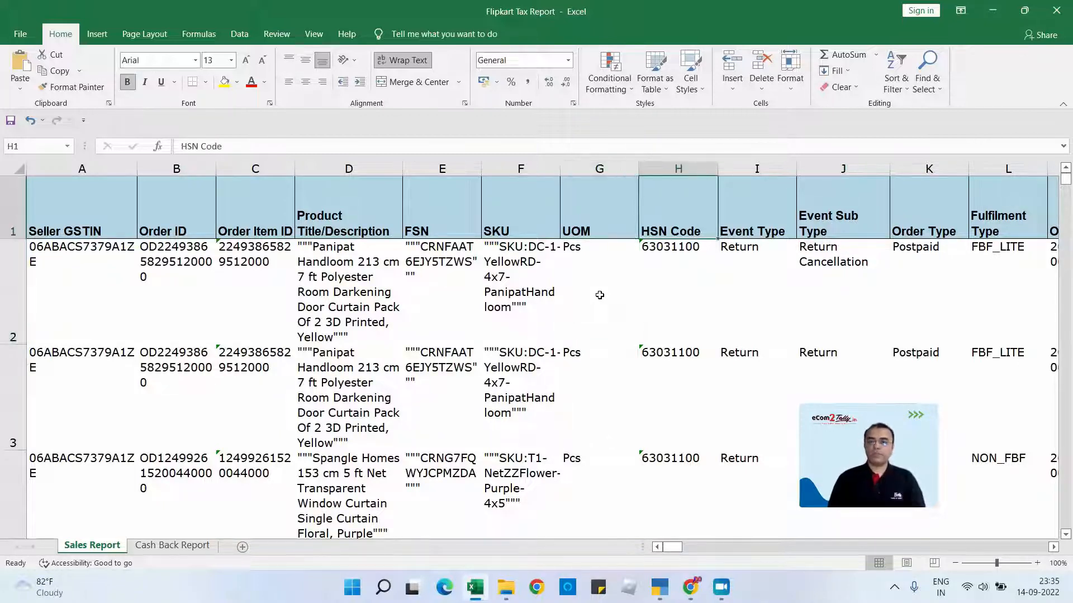
pyautogui.press('Home')
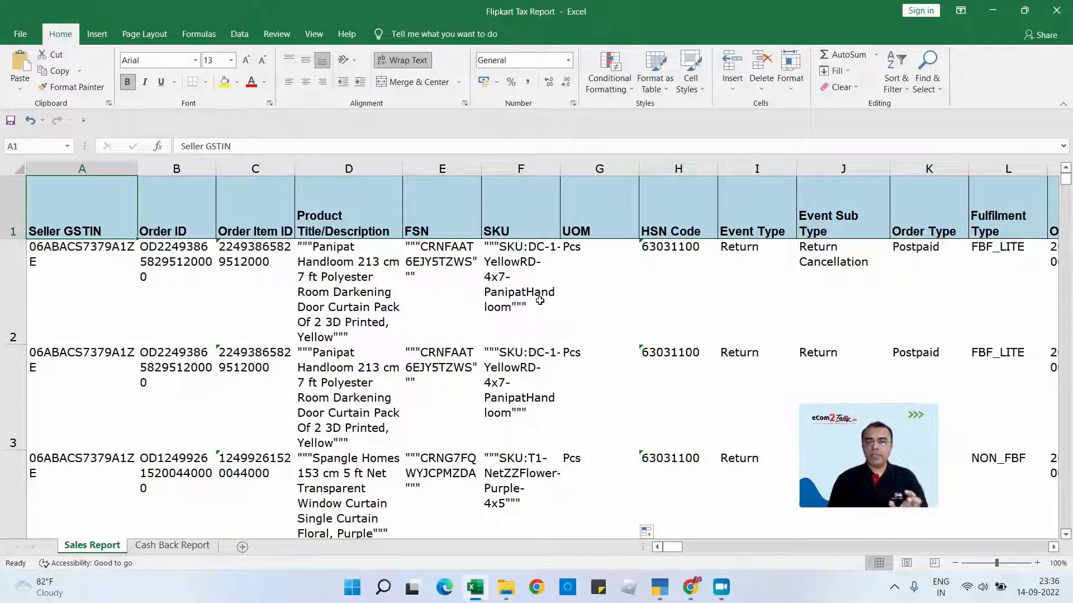
pyautogui.press('Down')
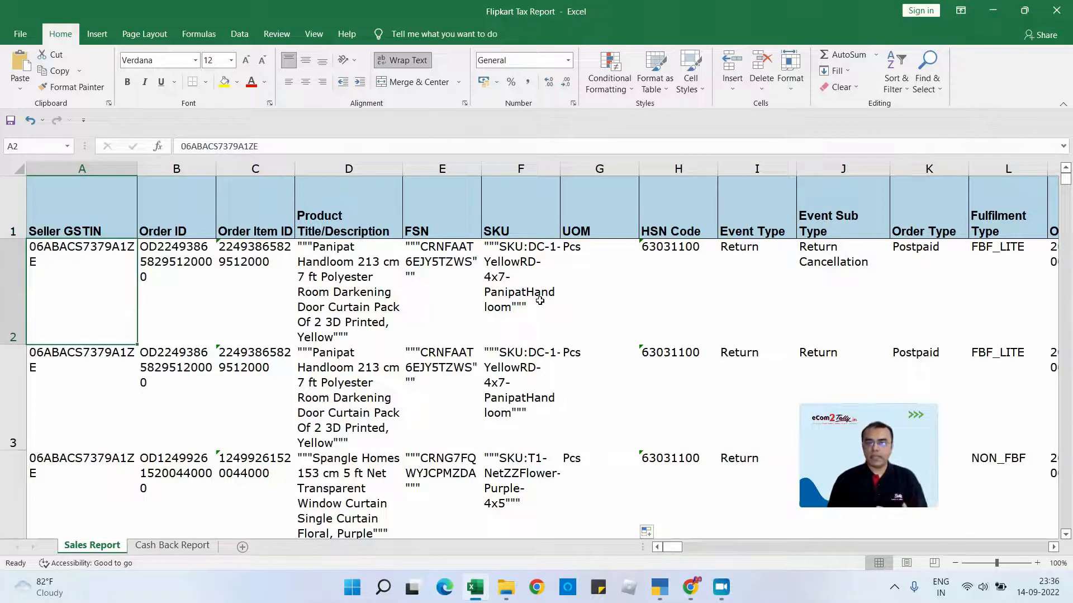
pyautogui.press('Right')
pyautogui.press('Left')
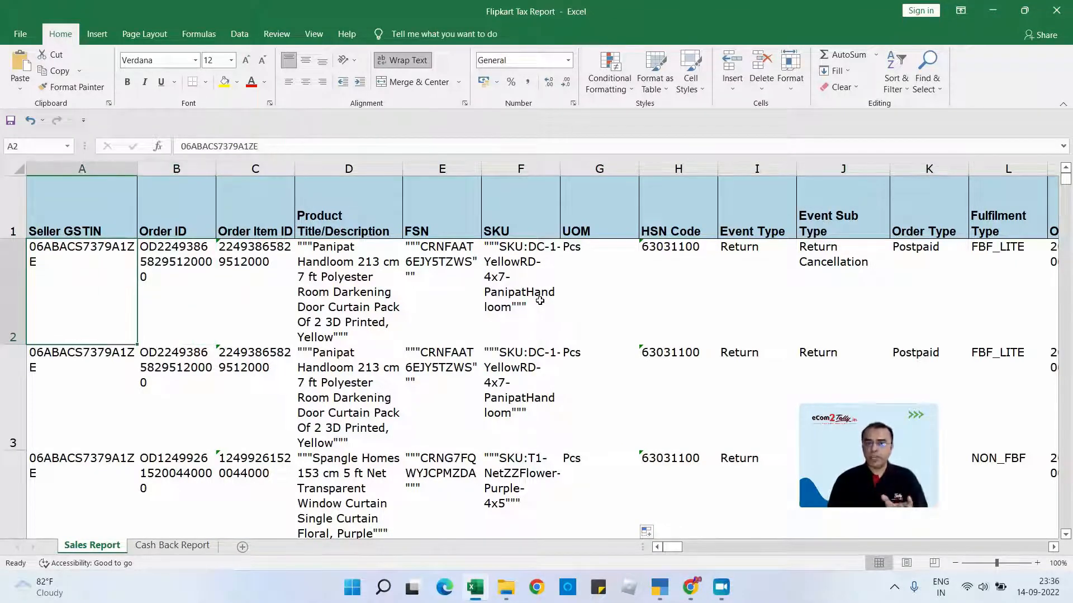
pyautogui.press('Up')
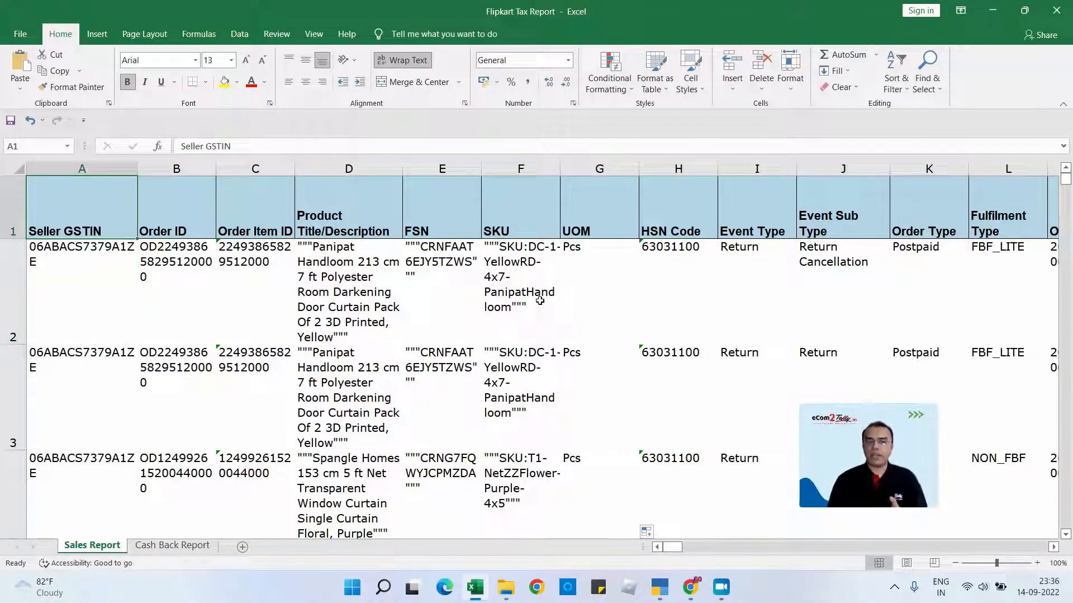
pyautogui.press('Right')
pyautogui.press('Right')
pyautogui.press('Right')
pyautogui.press('Right')
pyautogui.press('Left')
pyautogui.press('Left')
pyautogui.press('Left')
pyautogui.press('Left')
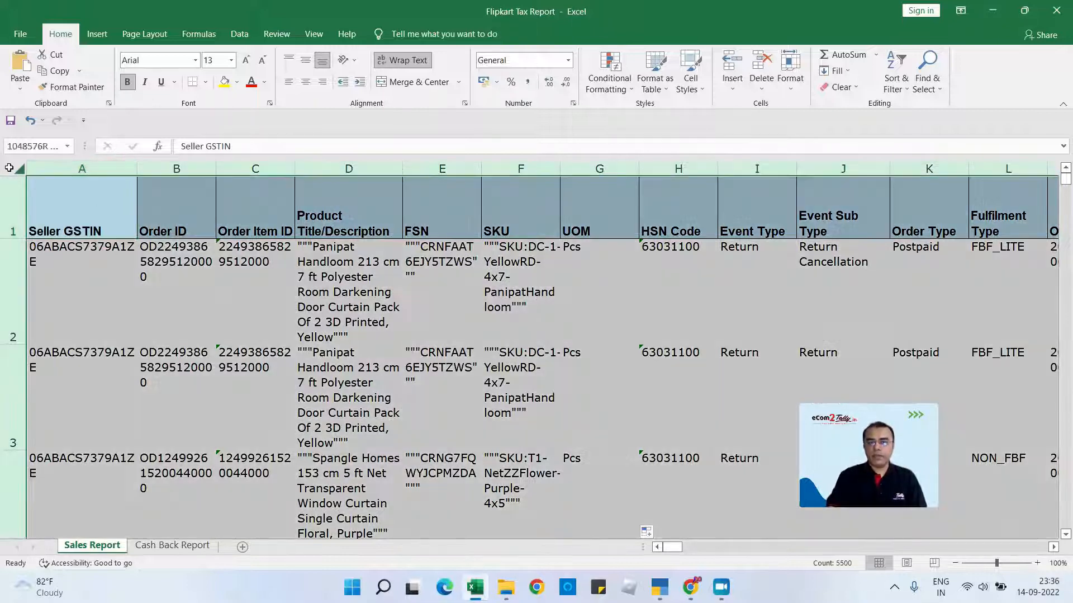
# - Clear the formatting of all cells in the Sales Report sheet and turn off text wrapping
pyautogui.click(9, 168)
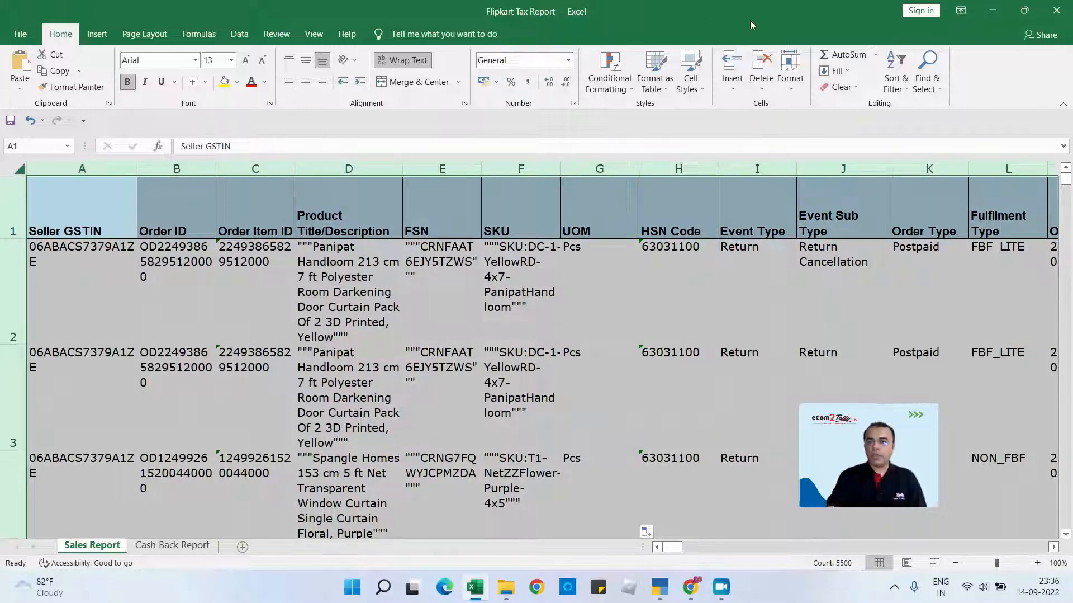
pyautogui.click(845, 87)
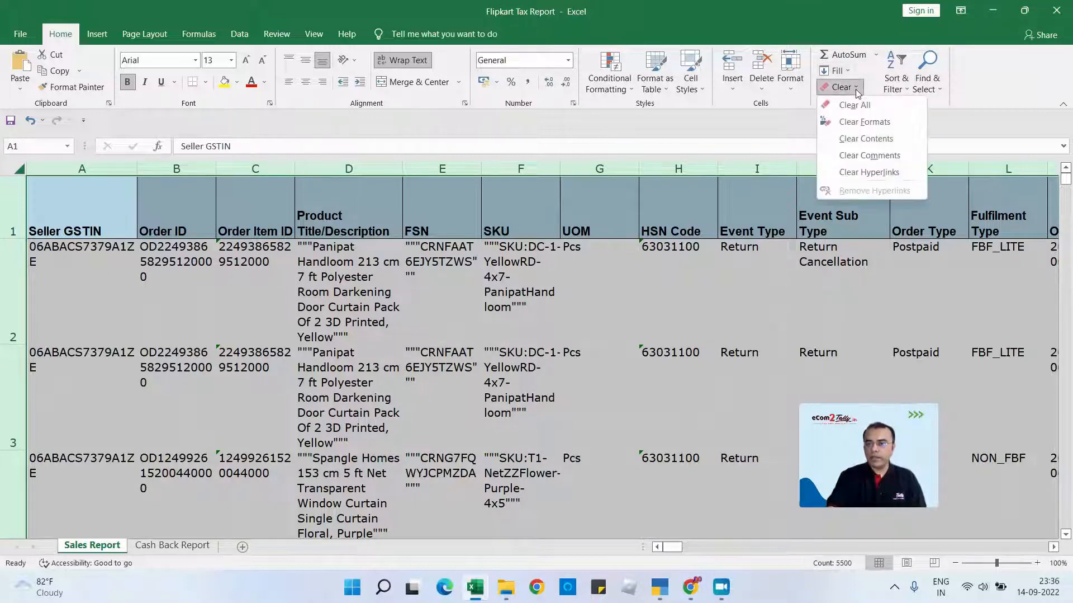
pyautogui.click(864, 121)
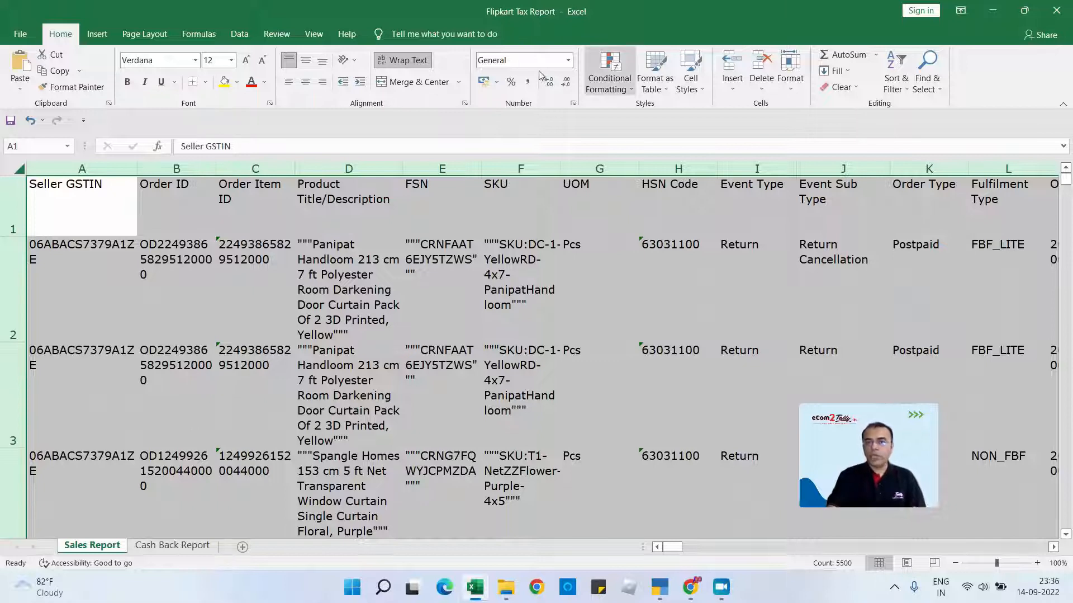
pyautogui.click(418, 67)
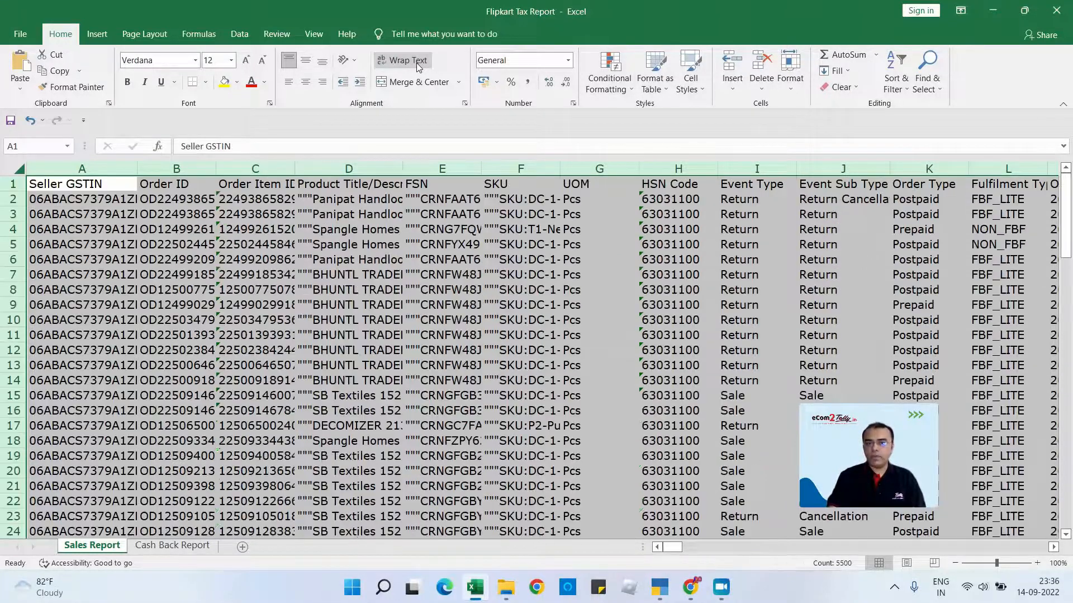
pyautogui.click(260, 229)
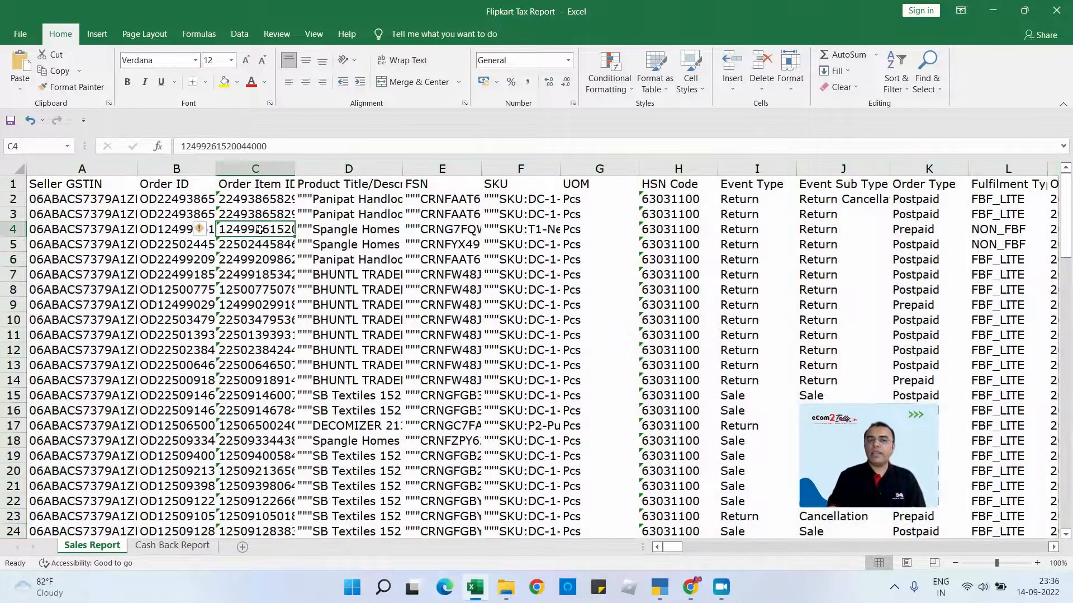
# - Auto-fit the width of all columns in the Sales Report sheet to their contents
pyautogui.click(17, 169)
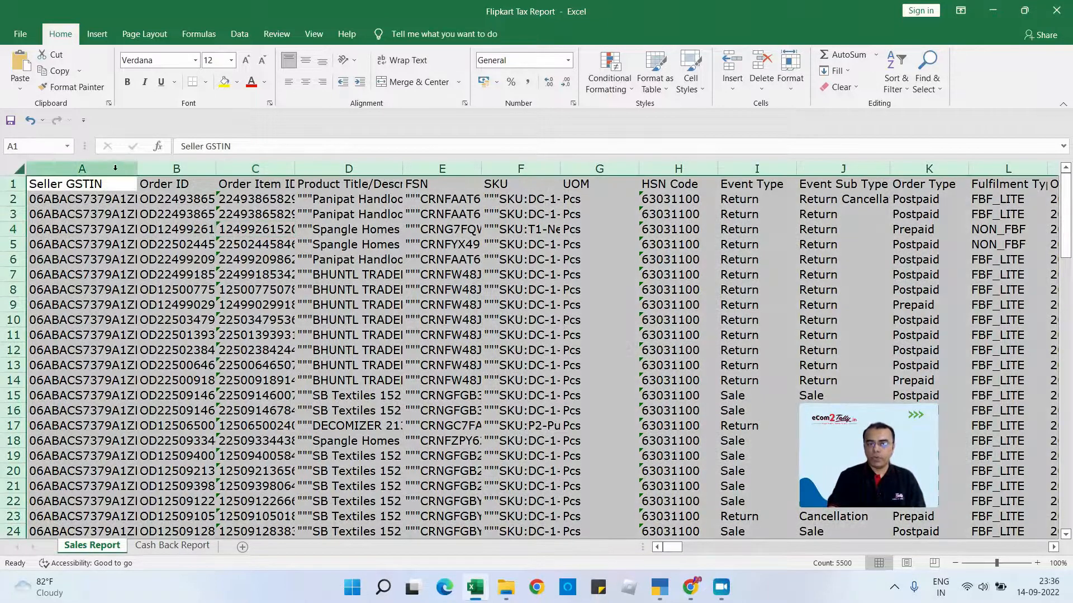
pyautogui.doubleClick(136, 170)
pyautogui.click(126, 194)
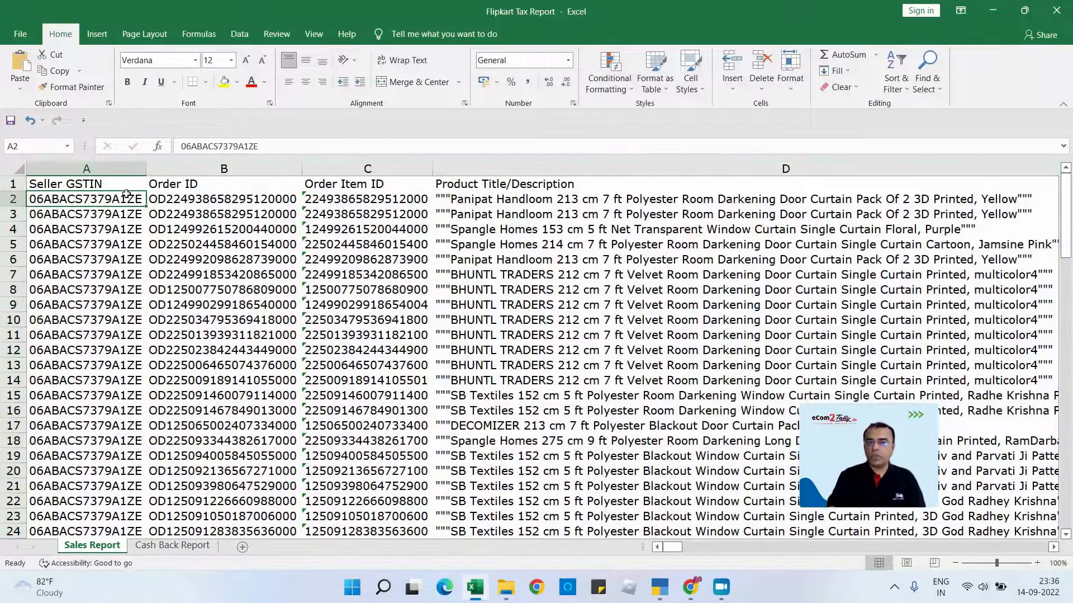
# - Remove the trailing space from the Order Approval Date header in cell N1
pyautogui.press('Up')
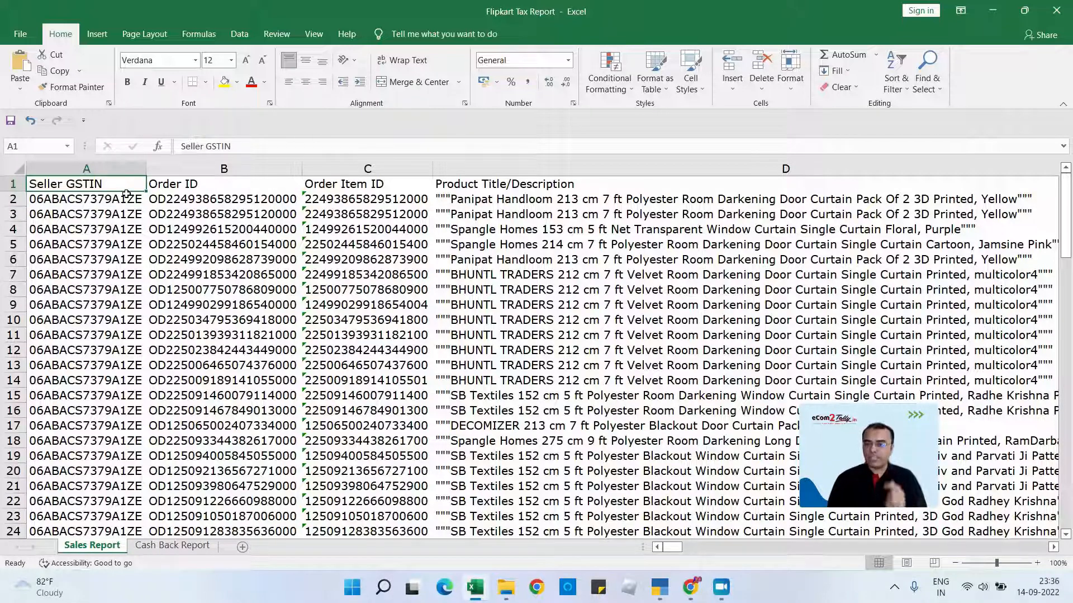
pyautogui.press('Right')
pyautogui.press('Right')
pyautogui.press('Right')
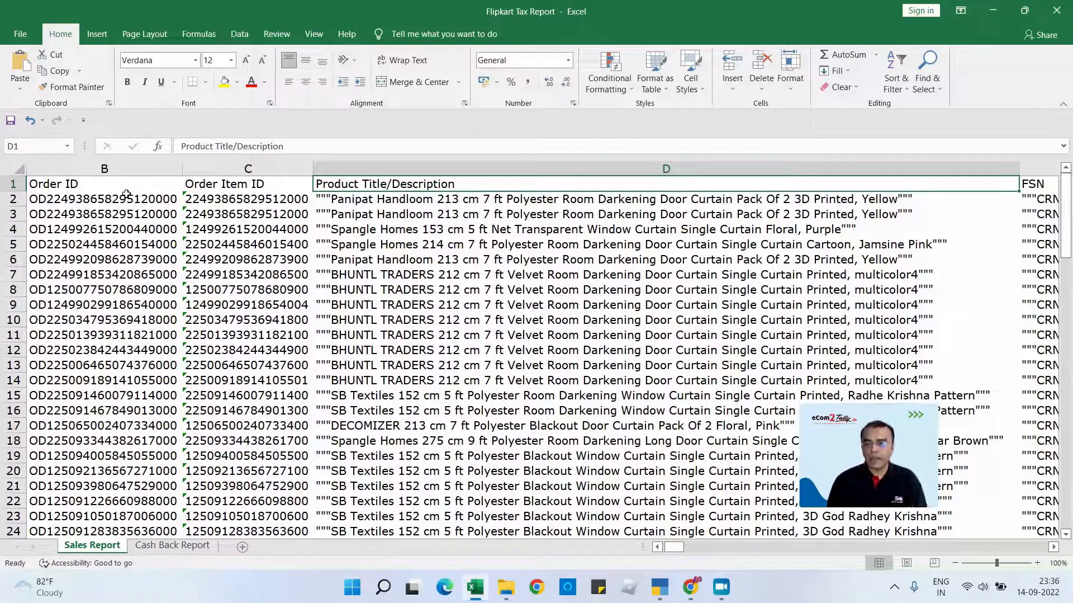
pyautogui.press('Right')
pyautogui.press('Right')
pyautogui.press('Right')
pyautogui.press('Right')
pyautogui.press('Right')
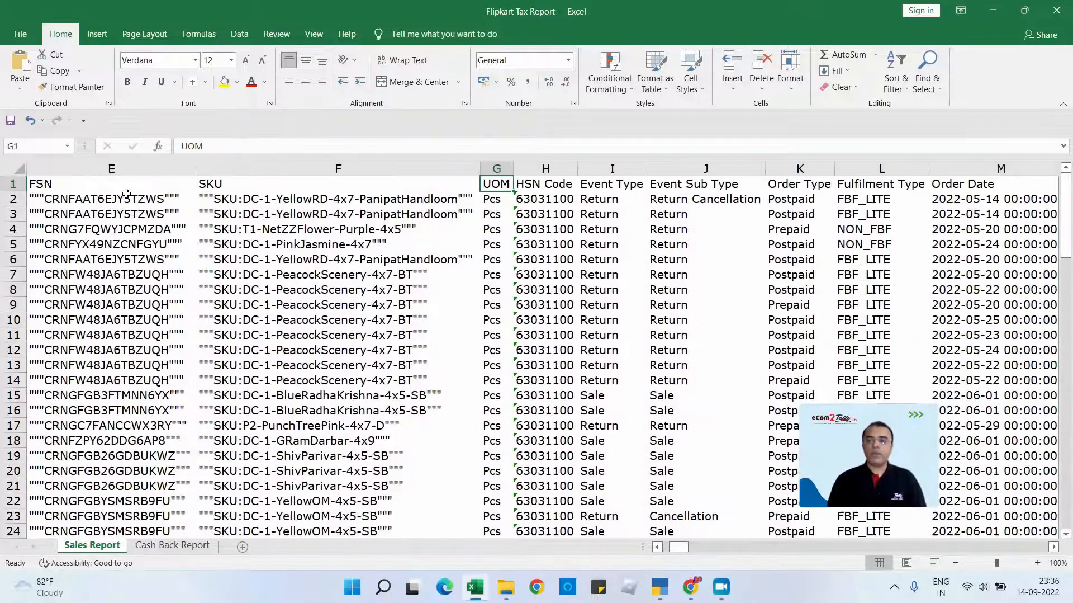
pyautogui.press('Right')
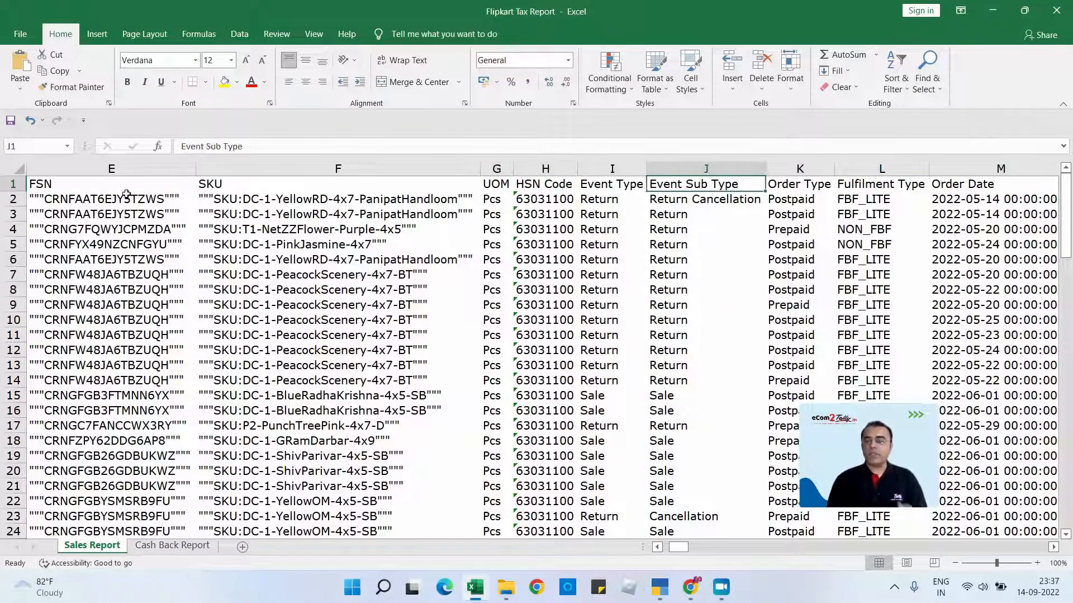
pyautogui.press('Right')
pyautogui.press('Right')
pyautogui.press('Right')
pyautogui.press('Right')
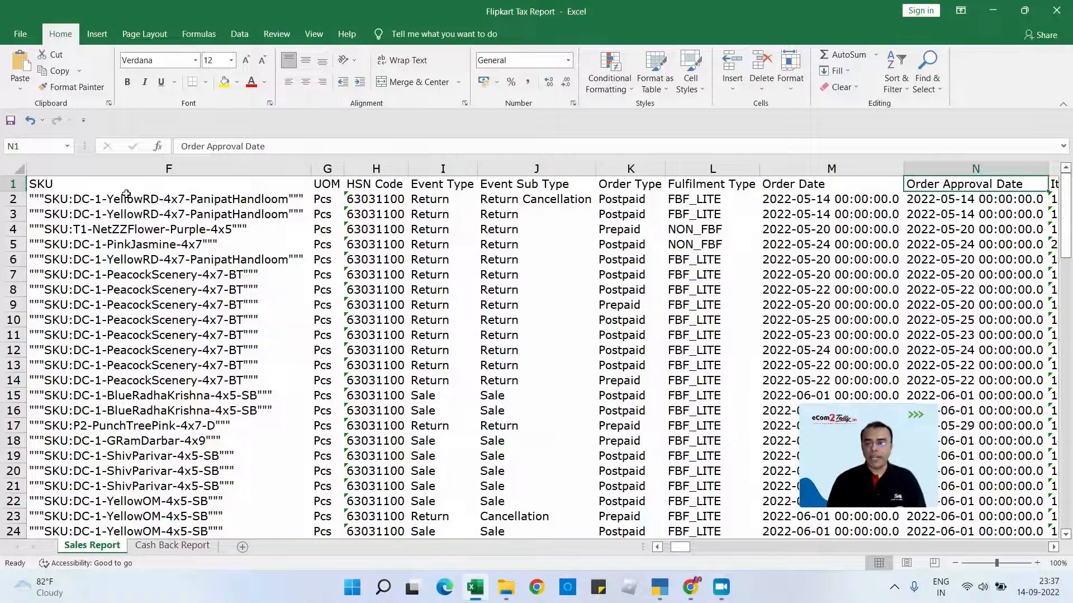
pyautogui.press('Right')
pyautogui.press('Left')
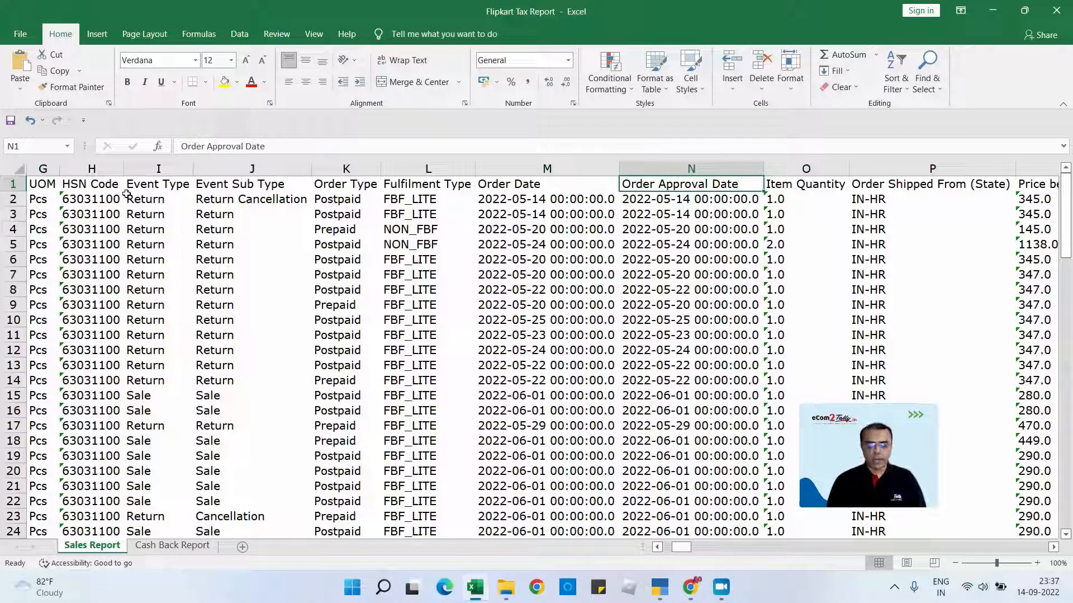
pyautogui.press('F2')
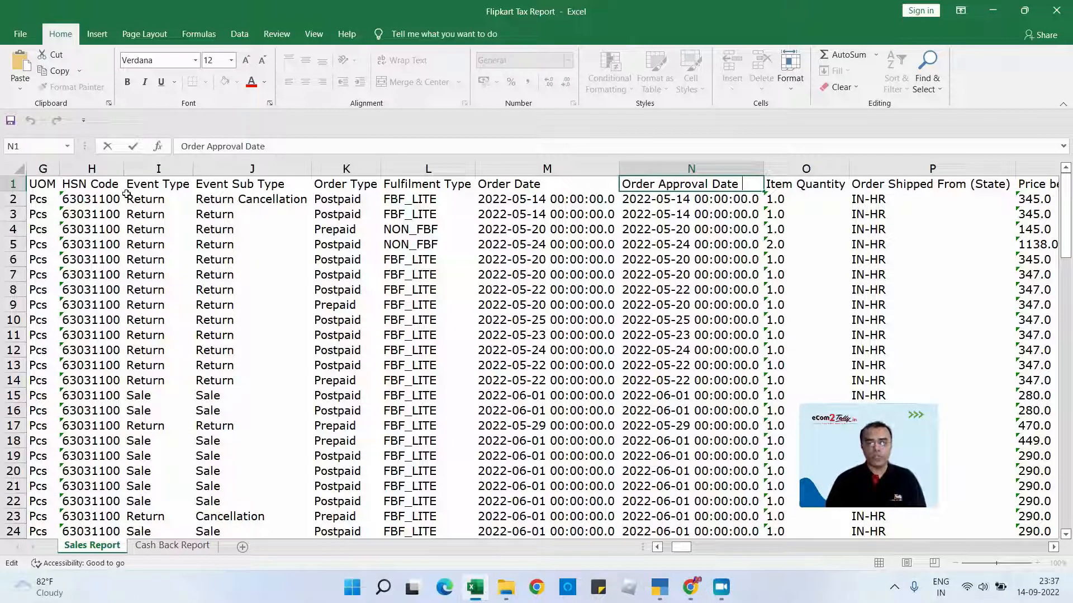
pyautogui.press('BackSpace')
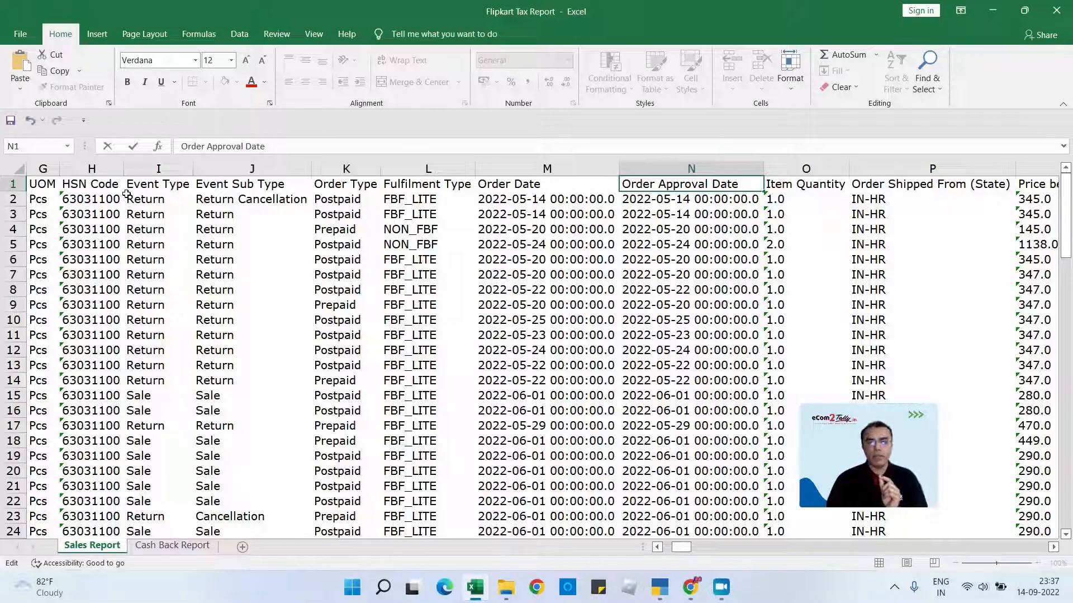
pyautogui.press('Return')
# - Remove the trailing space from the Seller Share header in cell S1
pyautogui.press('Up')
pyautogui.press('Right')
pyautogui.press('Right')
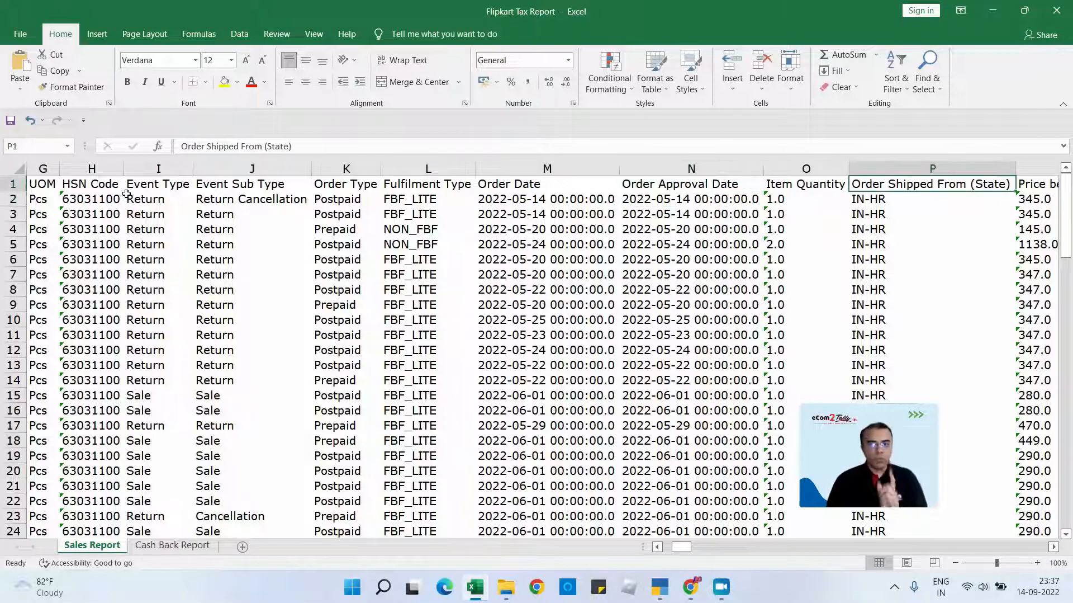
pyautogui.press('Right')
pyautogui.press('Right')
pyautogui.press('Right')
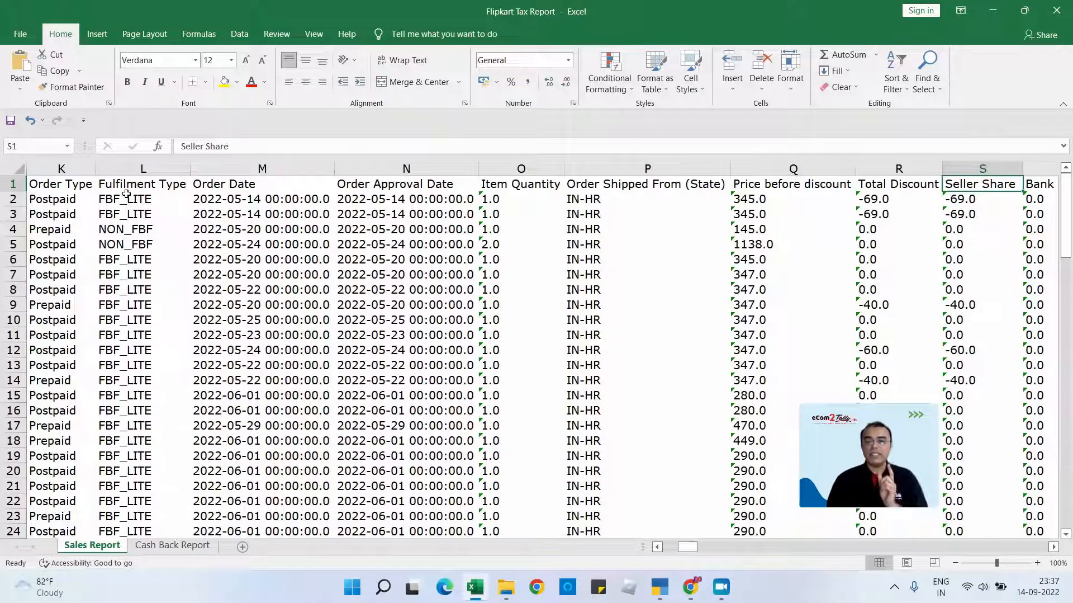
pyautogui.press('F2')
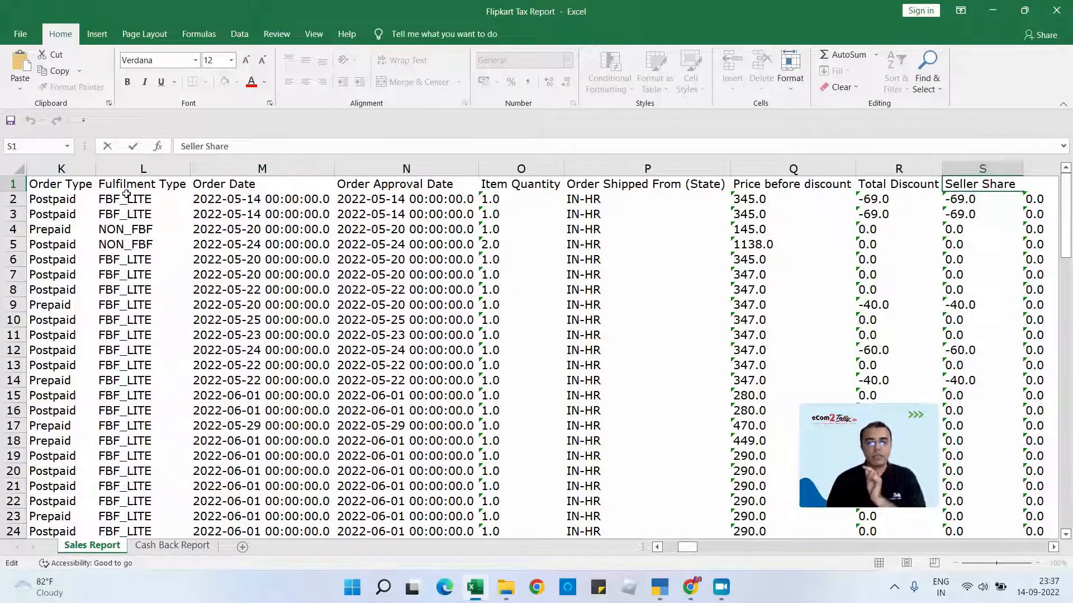
pyautogui.press('BackSpace')
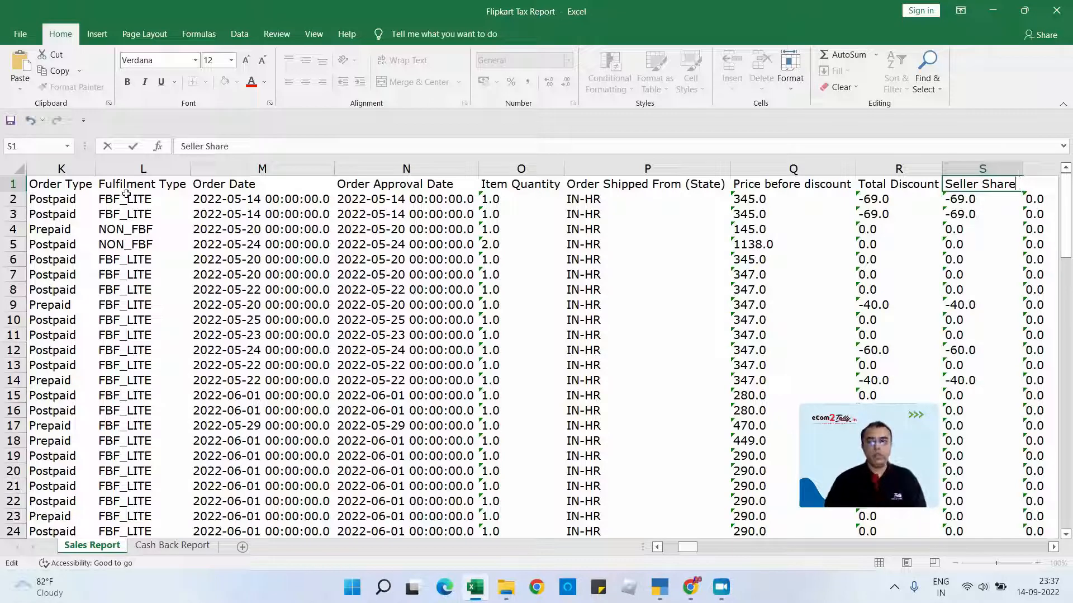
pyautogui.press('Return')
pyautogui.press('Up')
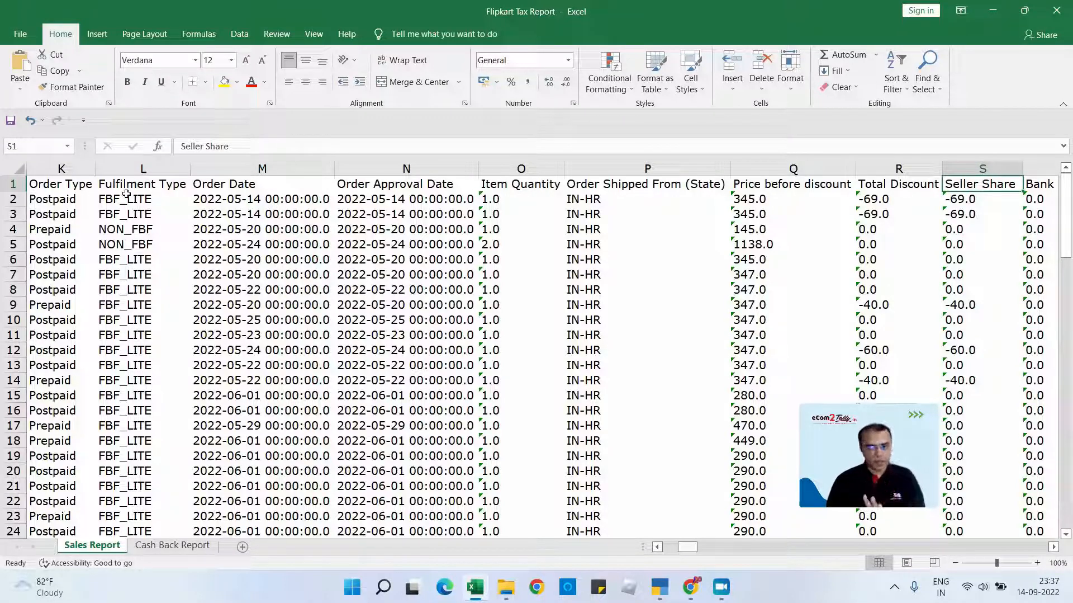
# - Check the remaining headers of the Sales Report sheet from Bank Offer Share through TDS Amount
pyautogui.press('Right')
pyautogui.press('Right')
pyautogui.press('Right')
pyautogui.press('Right')
pyautogui.press('Right')
pyautogui.press('Right')
pyautogui.press('Right')
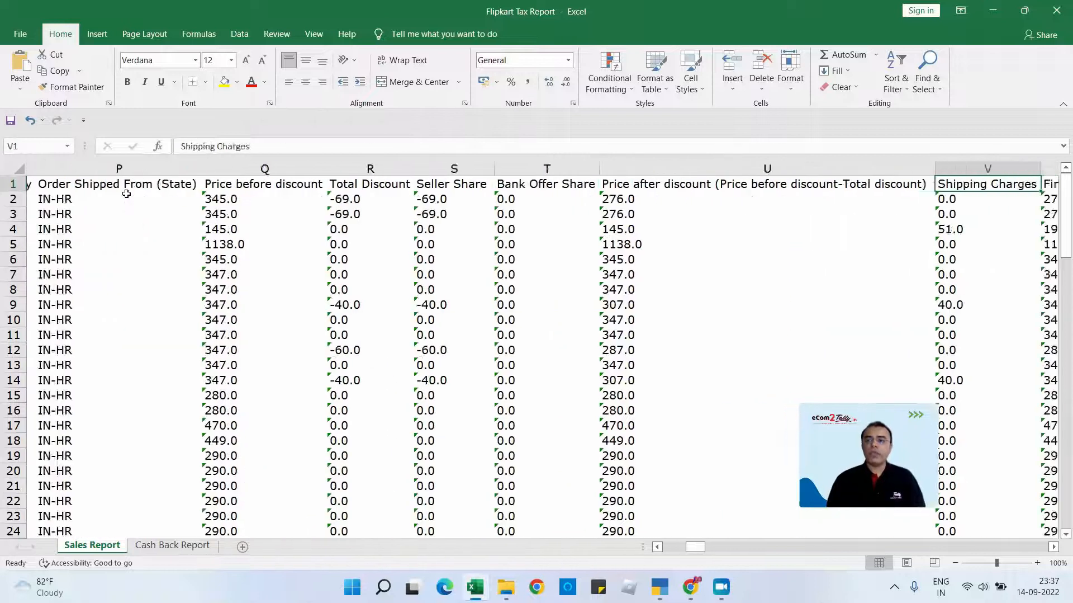
pyautogui.press('Right')
pyautogui.press('Right')
pyautogui.press('Right')
pyautogui.press('Right')
pyautogui.press('Right')
pyautogui.press('Right')
pyautogui.press('Right')
pyautogui.press('Right')
pyautogui.press('Right')
pyautogui.press('Right')
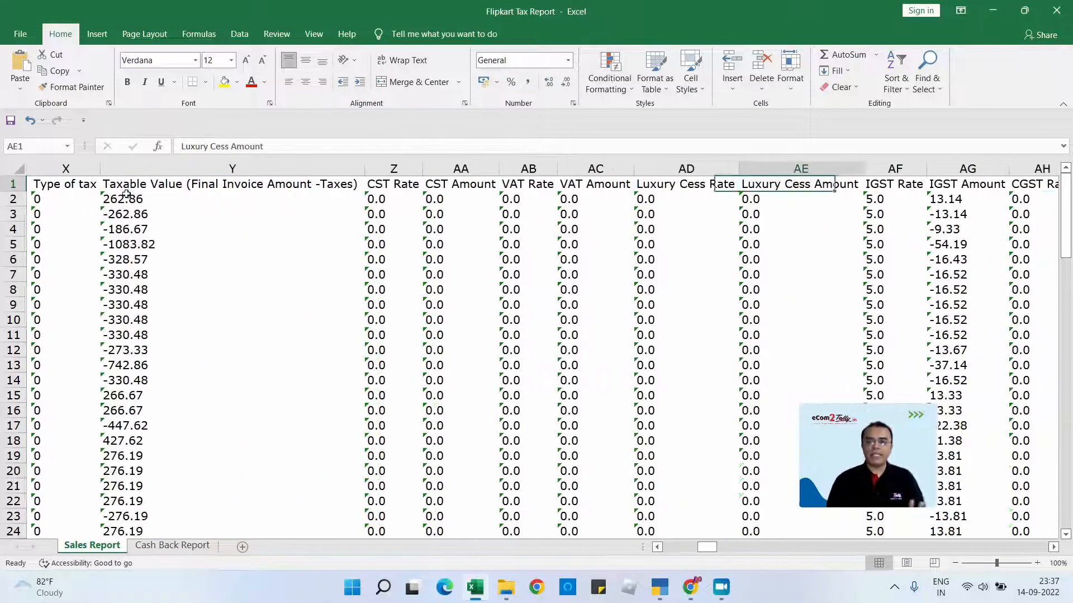
pyautogui.press('Right')
pyautogui.press('Right')
pyautogui.press('Right')
pyautogui.press('Right')
pyautogui.press('Right')
pyautogui.press('Right')
pyautogui.press('Right')
pyautogui.press('Right')
pyautogui.press('Right')
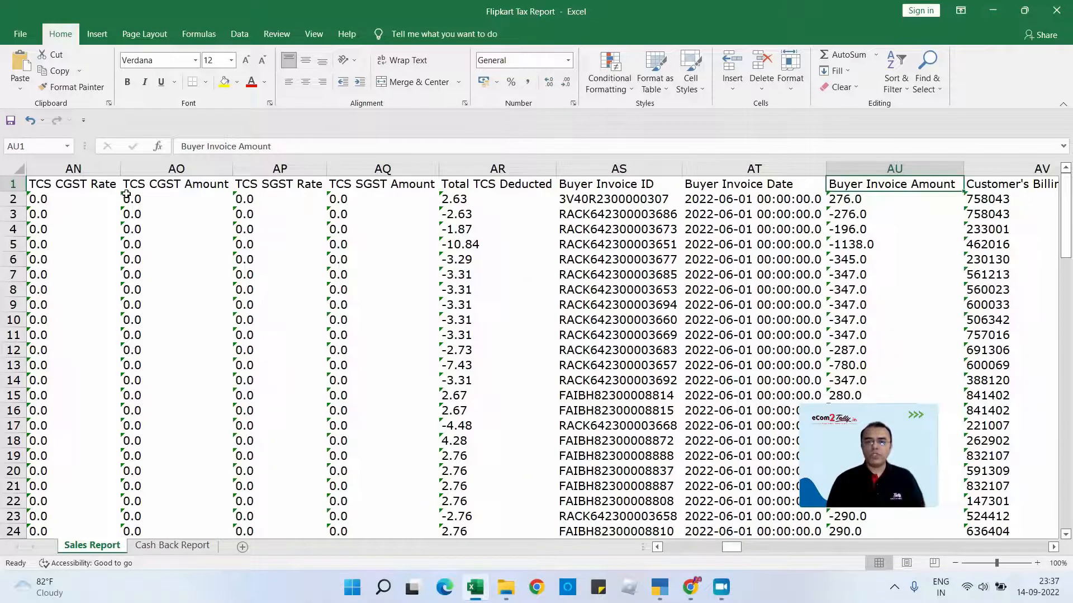
pyautogui.press('Right')
pyautogui.press('Right')
pyautogui.press('Right')
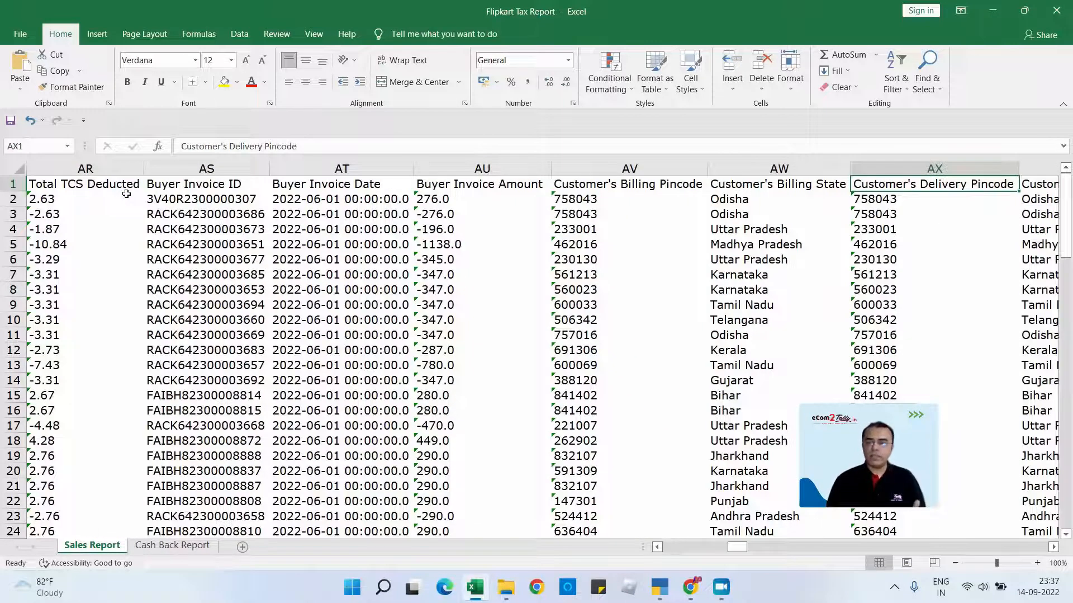
pyautogui.press('Right')
pyautogui.press('Right')
pyautogui.press('Right')
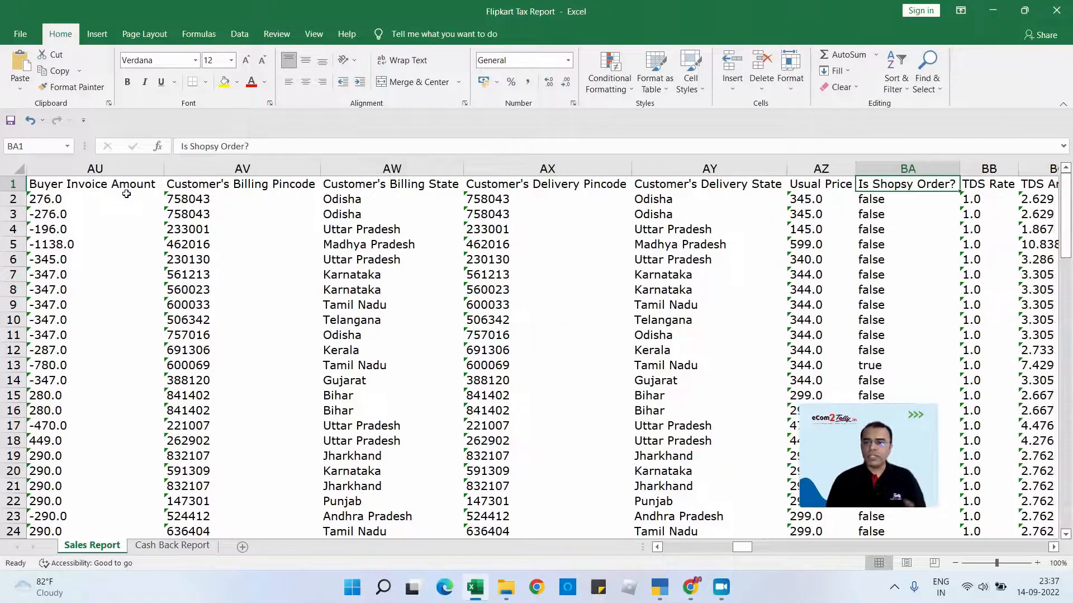
pyautogui.press('Right')
pyautogui.press('Right')
pyautogui.press('Right')
# - Go back through the header row to the Event Type column and examine its entries
pyautogui.press('Left')
pyautogui.press('Left')
pyautogui.press('Left')
pyautogui.press('Left')
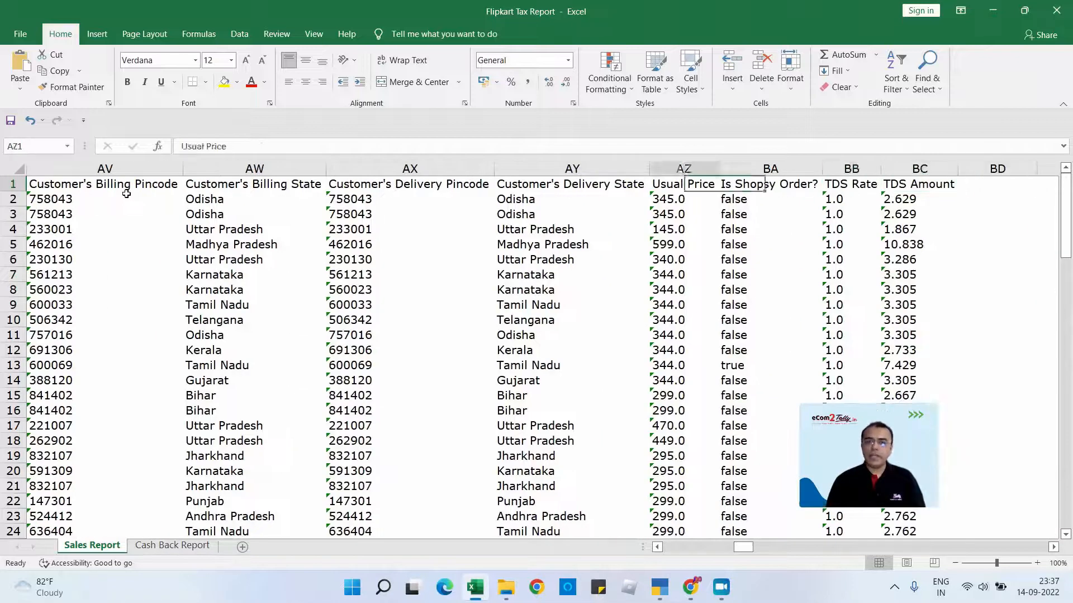
pyautogui.press('Left')
pyautogui.press('Left')
pyautogui.press('Left')
pyautogui.press('Left')
pyautogui.press('Left')
pyautogui.press('Left')
pyautogui.press('Left')
pyautogui.press('Left')
pyautogui.press('Left')
pyautogui.press('Left')
pyautogui.press('Left')
pyautogui.press('Left')
pyautogui.press('Left')
pyautogui.press('Left')
pyautogui.press('Left')
pyautogui.press('Left')
pyautogui.press('Left')
pyautogui.press('Left')
pyautogui.press('Left')
pyautogui.press('Left')
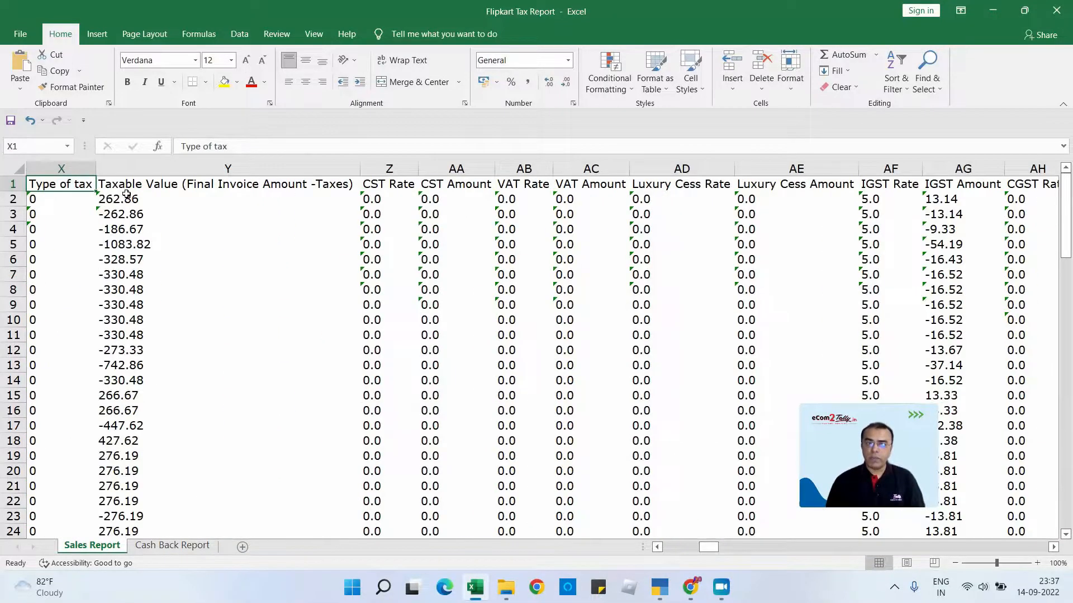
pyautogui.press('Left')
pyautogui.press('Left')
pyautogui.press('Left')
pyautogui.press('Left')
pyautogui.press('Left')
pyautogui.press('Left')
pyautogui.press('Left')
pyautogui.press('Left')
pyautogui.press('Left')
pyautogui.press('Left')
pyautogui.press('Left')
pyautogui.press('Left')
pyautogui.press('Left')
pyautogui.press('Left')
pyautogui.press('Left')
pyautogui.press('Left')
pyautogui.press('Left')
pyautogui.press('Left')
pyautogui.press('Left')
pyautogui.press('Left')
pyautogui.press('Right')
pyautogui.press('Right')
pyautogui.press('Right')
pyautogui.press('Right')
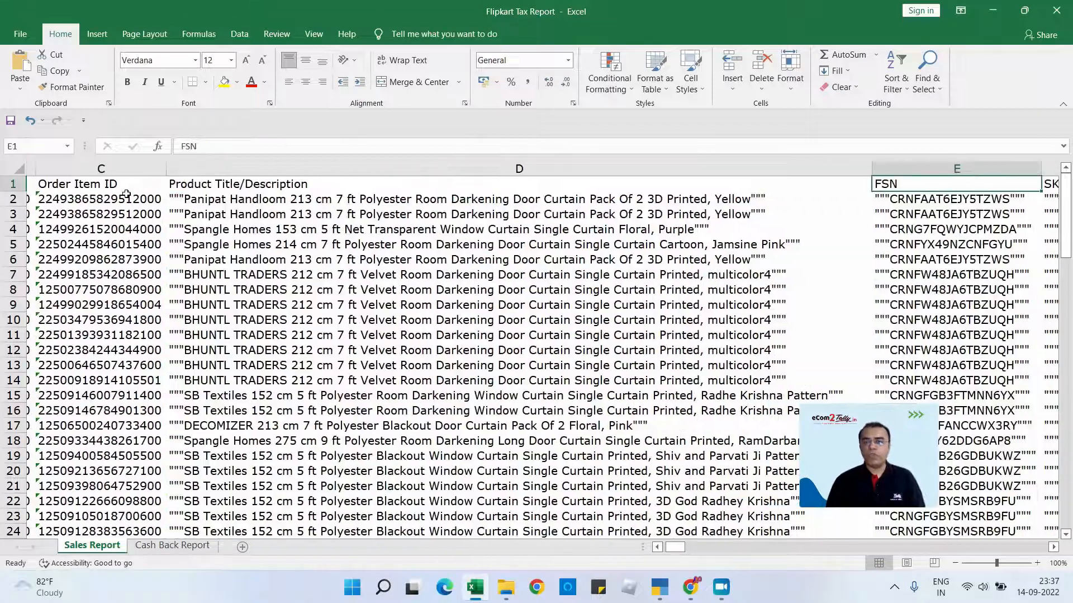
pyautogui.press('Right')
pyautogui.press('Right')
pyautogui.press('Right')
pyautogui.press('Right')
pyautogui.press('Down')
pyautogui.press('Down')
pyautogui.press('Down')
pyautogui.press('Down')
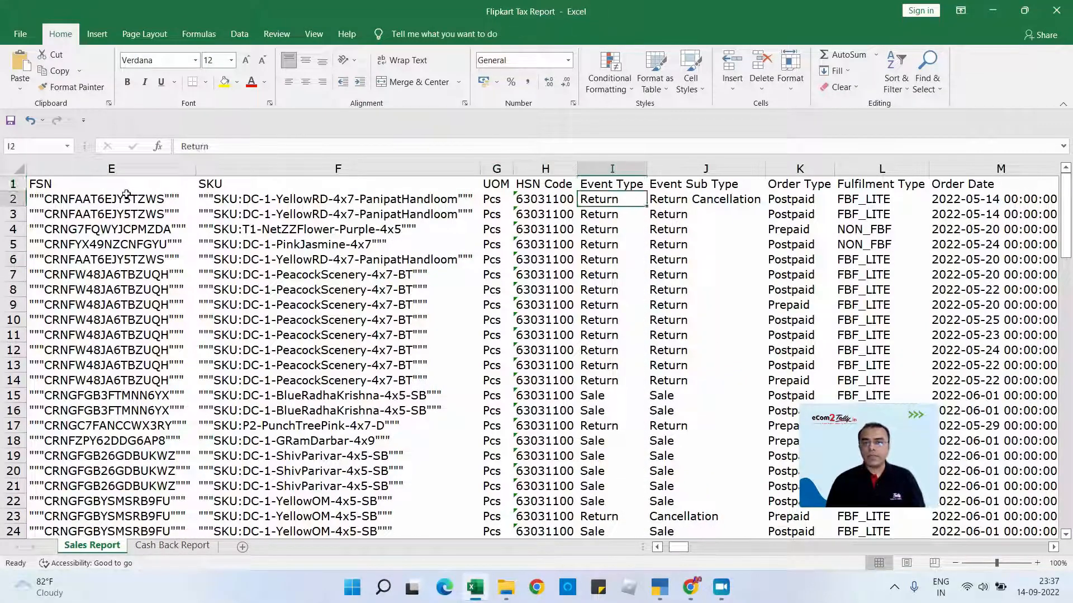
# - Compare the Return and Sale entries down the Event Type column of the Sales Report sheet
pyautogui.press('Down')
pyautogui.press('Down')
pyautogui.press('Down')
pyautogui.press('Down')
pyautogui.press('Down')
pyautogui.press('Down')
pyautogui.press('Down')
pyautogui.press('Down')
pyautogui.press('Down')
pyautogui.press('Down')
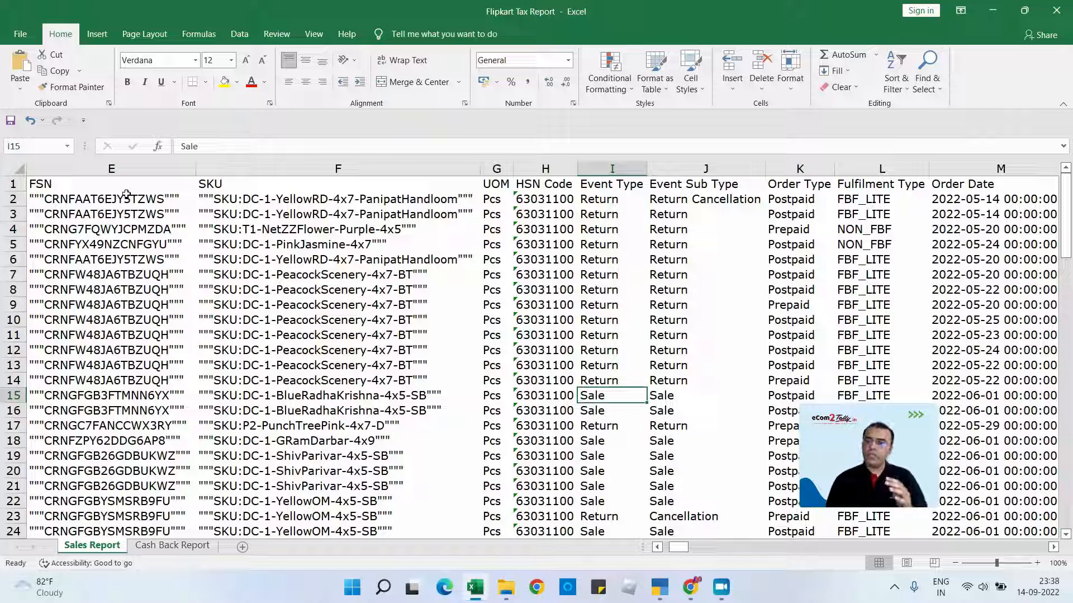
pyautogui.press('Up')
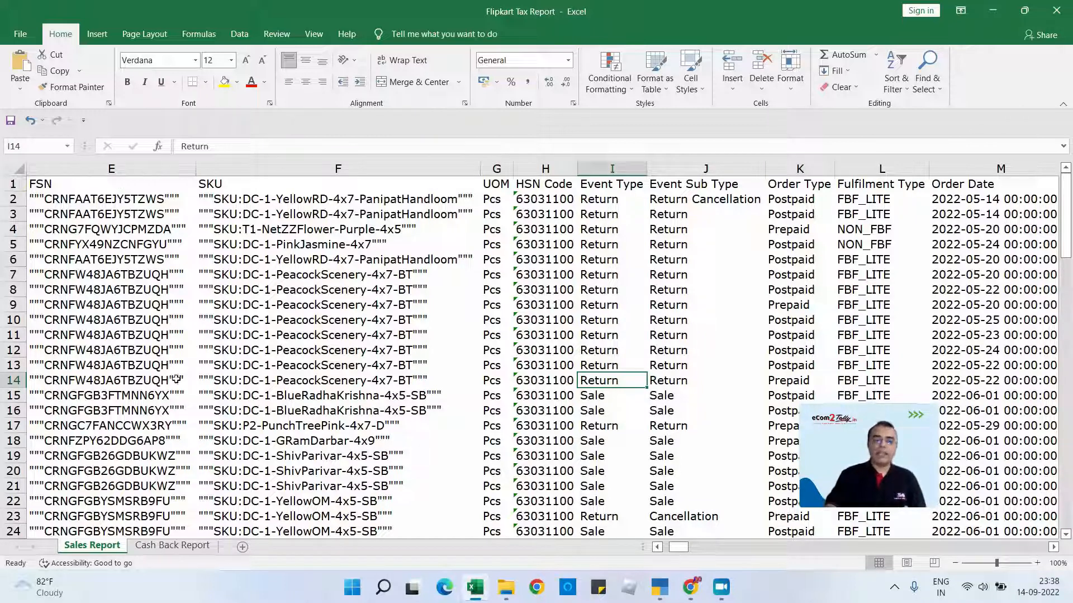
# - Clear the formats from every cell of the Cash Back Report sheet
pyautogui.click(176, 552)
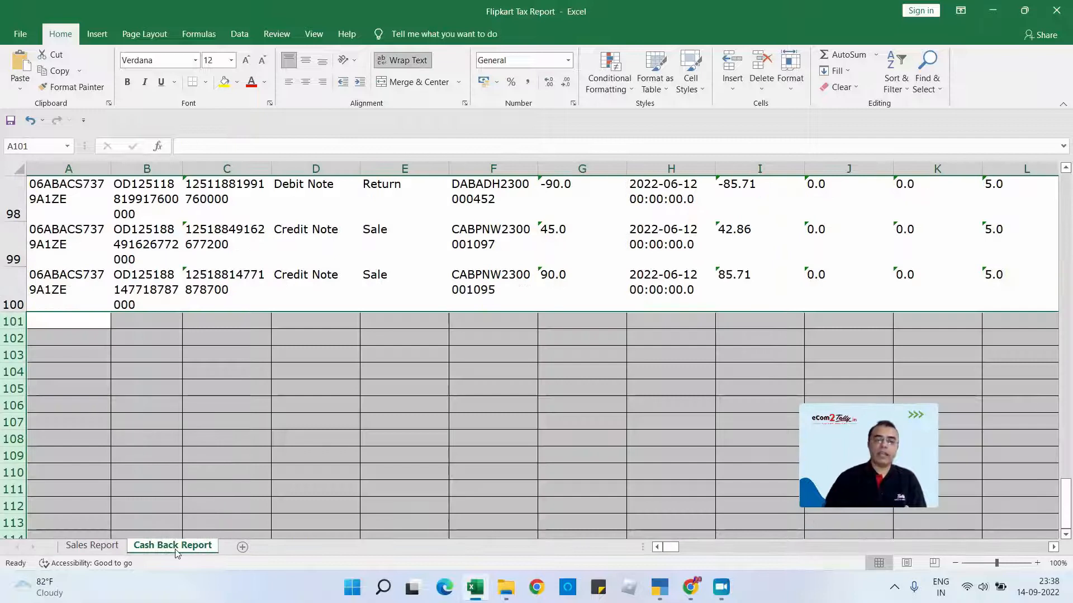
pyautogui.hotkey('ctrl', 'Up')
pyautogui.hotkey('ctrl', 'Up')
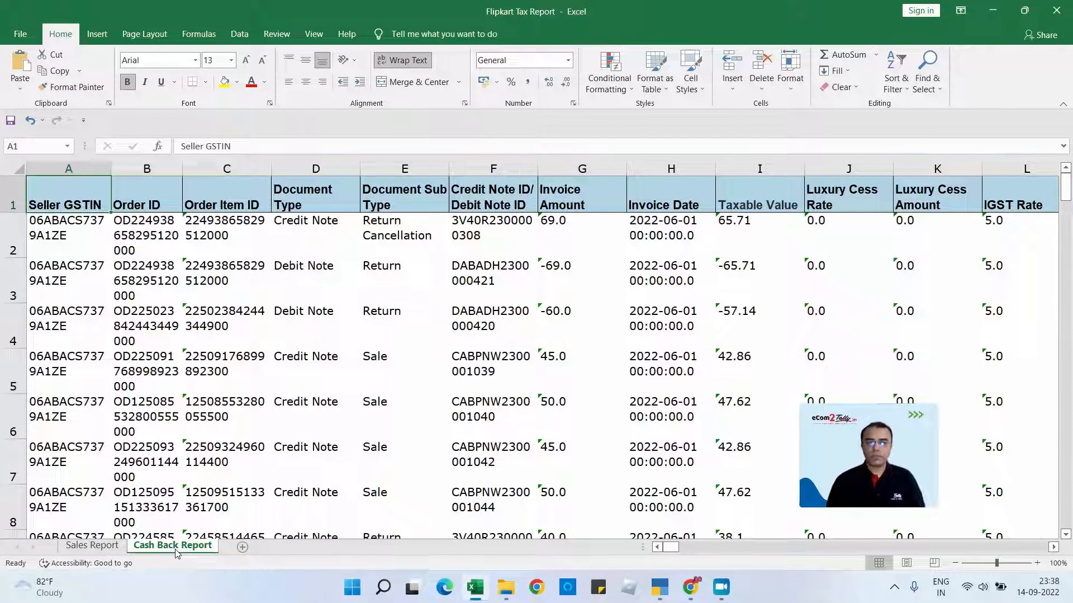
pyautogui.click(7, 165)
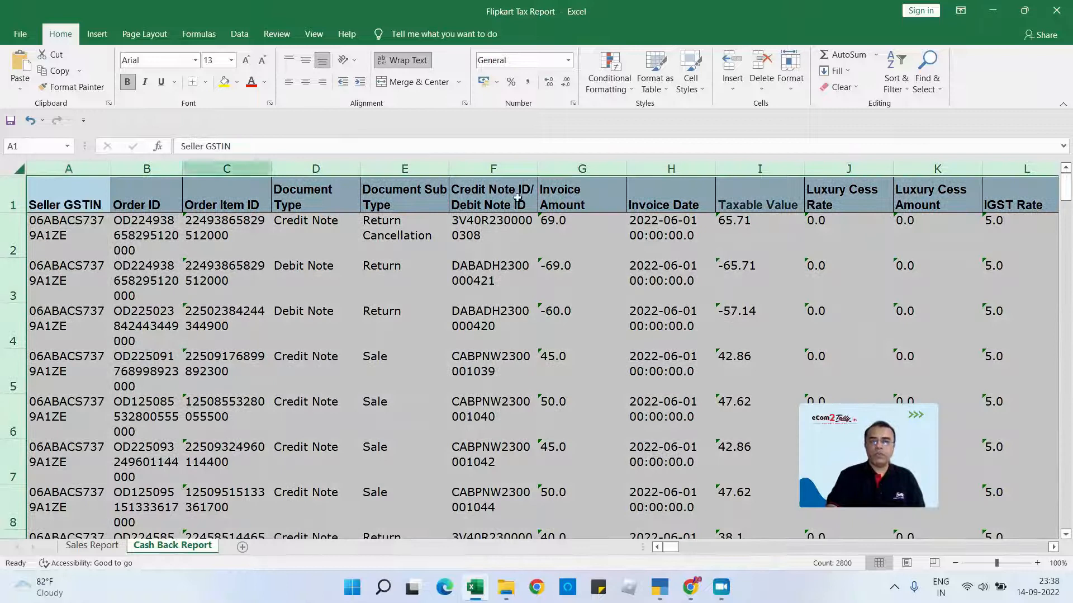
pyautogui.click(900, 88)
pyautogui.click(855, 88)
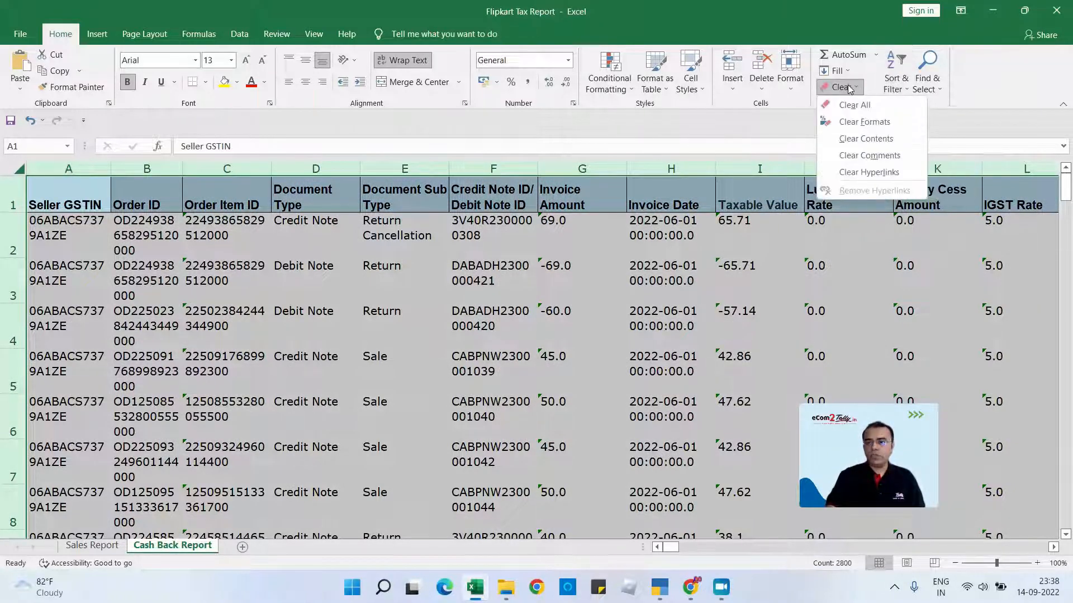
pyautogui.click(861, 122)
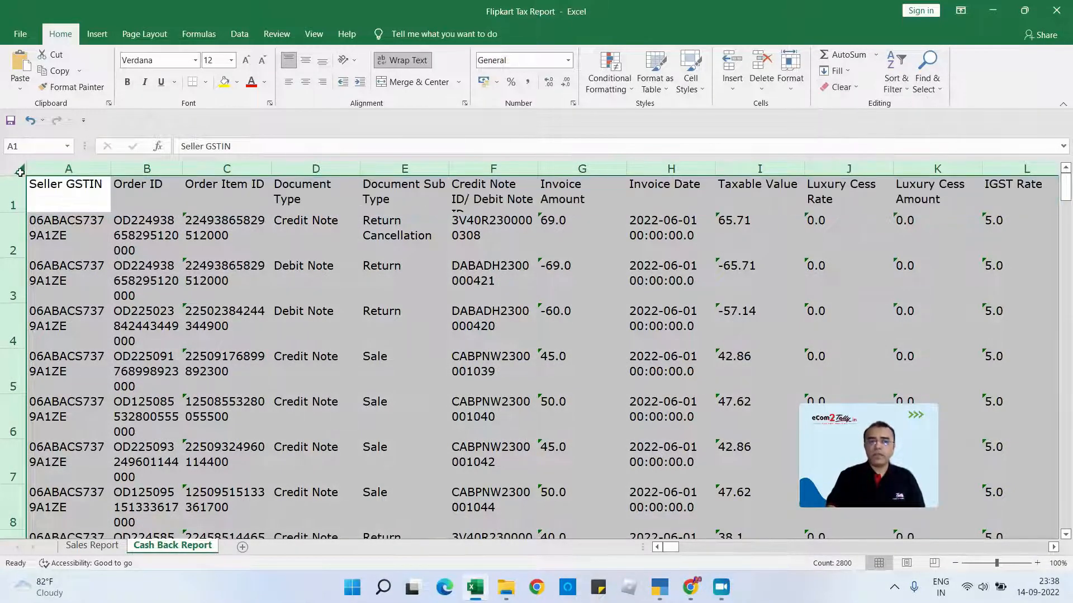
# - Turn off text wrapping across the Cash Back Report sheet and autofit all of its column widths
pyautogui.click(402, 60)
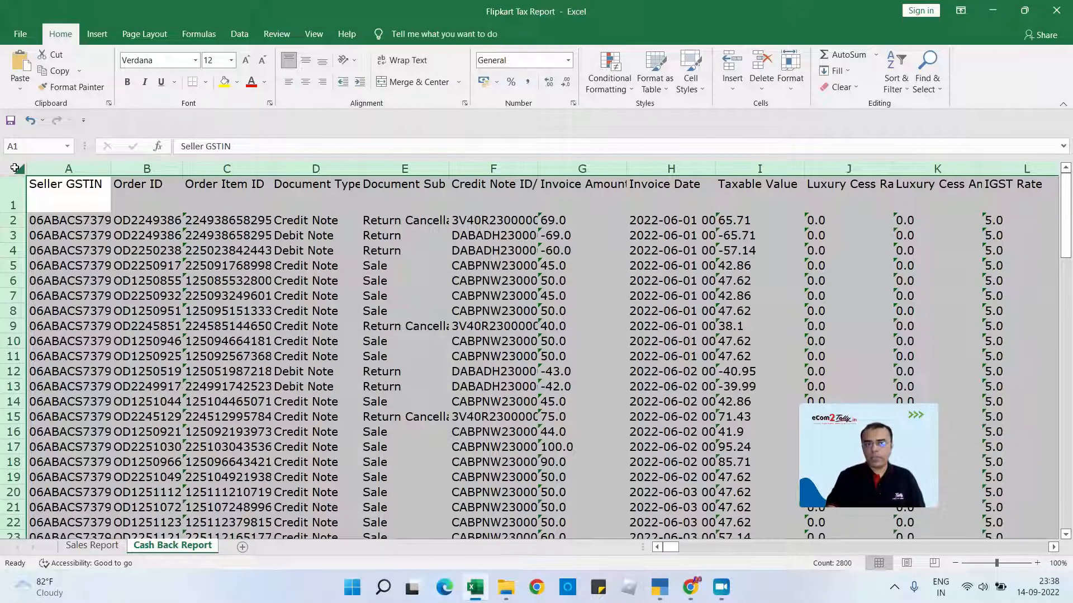
pyautogui.doubleClick(112, 167)
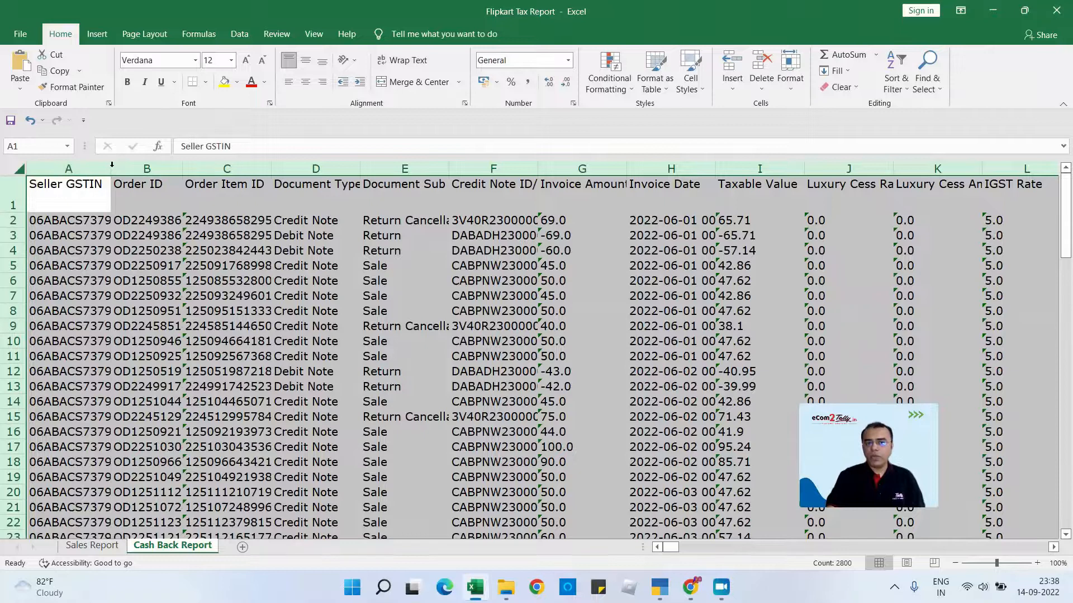
pyautogui.click(100, 185)
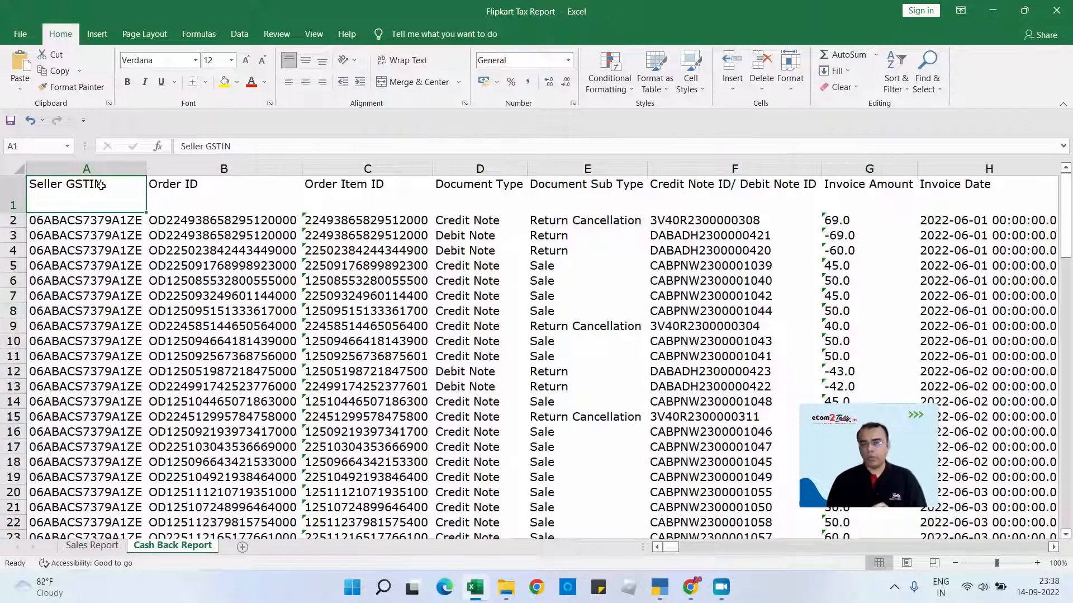
# - Return to cell A1 of the Sales Report sheet and close the workbook
pyautogui.click(92, 546)
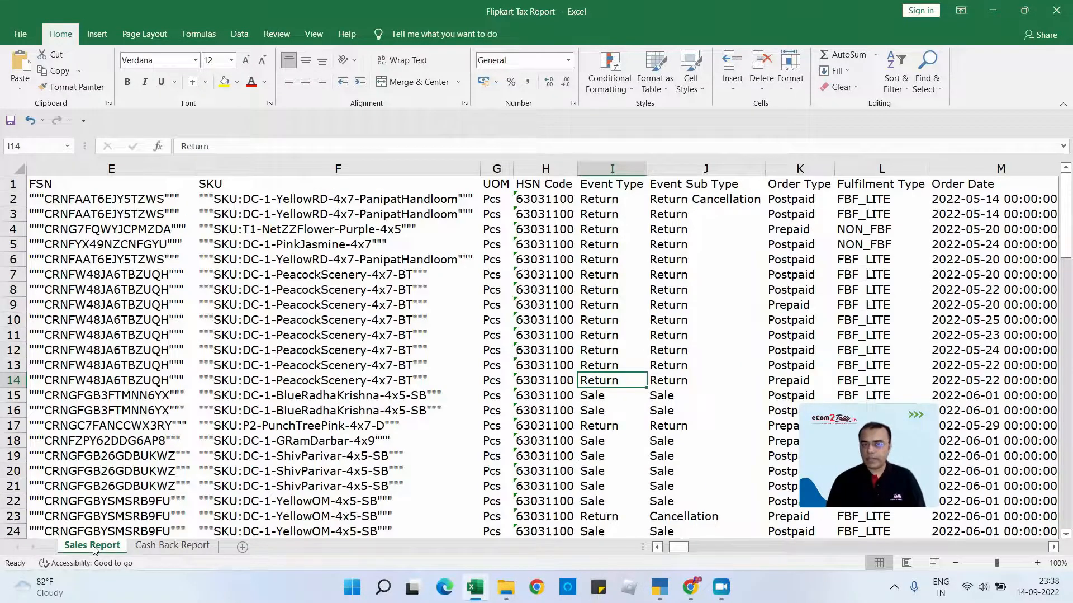
pyautogui.press('Left')
pyautogui.press('Left')
pyautogui.press('Left')
pyautogui.press('Left')
pyautogui.press('Left')
pyautogui.press('Left')
pyautogui.press('Left')
pyautogui.press('Left')
pyautogui.press('Up')
pyautogui.press('Up')
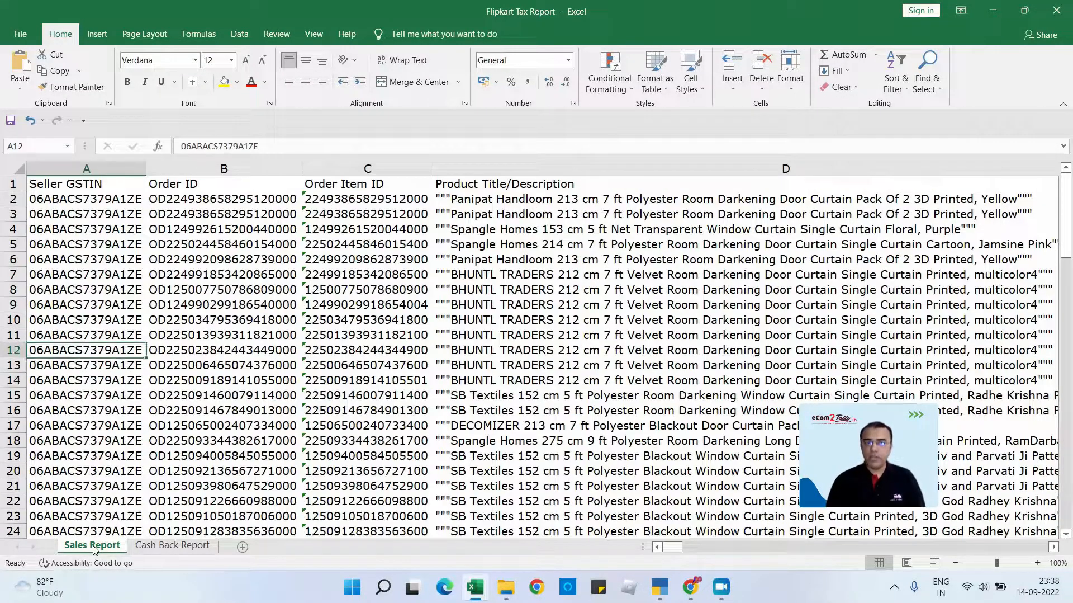
pyautogui.press('Up')
pyautogui.press('Up')
pyautogui.press('Up')
pyautogui.press('Up')
pyautogui.press('Up')
pyautogui.press('Up')
pyautogui.press('Up')
pyautogui.press('Up')
pyautogui.press('Up')
pyautogui.press('Up')
pyautogui.press('Up')
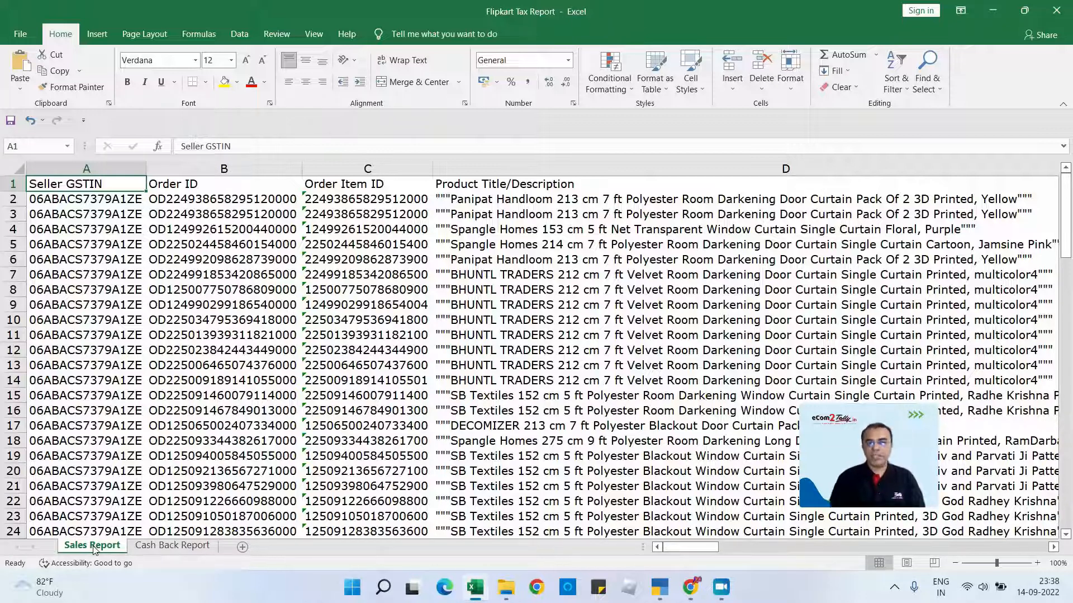
pyautogui.click(1062, 12)
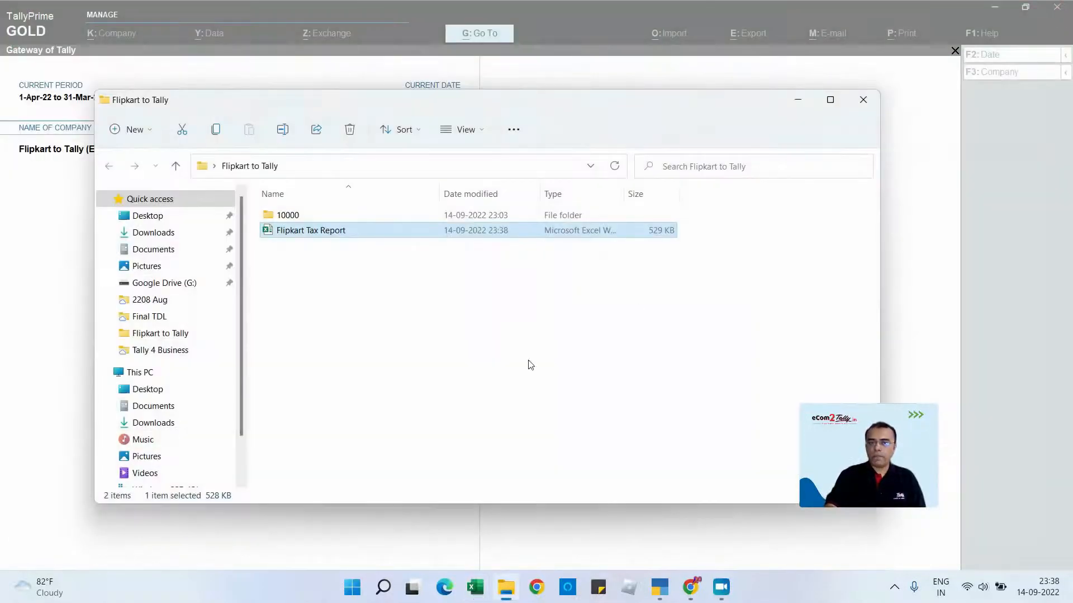
# - Switch to Chrome and log in to eCom2Tally with the saved credentials, completing the robot check and dismissing the saved-passwords warning
pyautogui.click(691, 585)
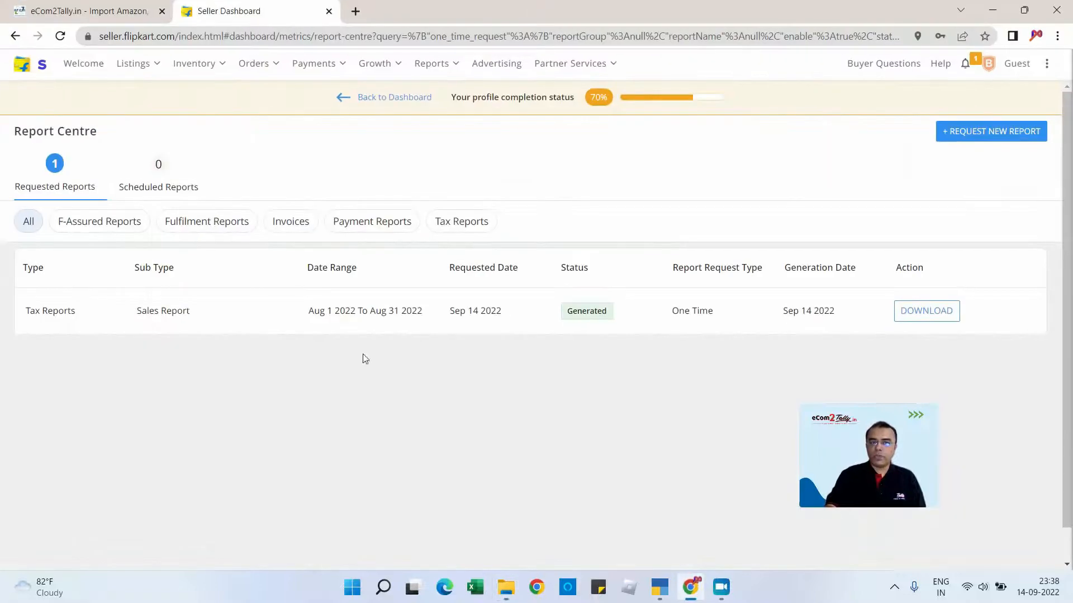
pyautogui.click(67, 13)
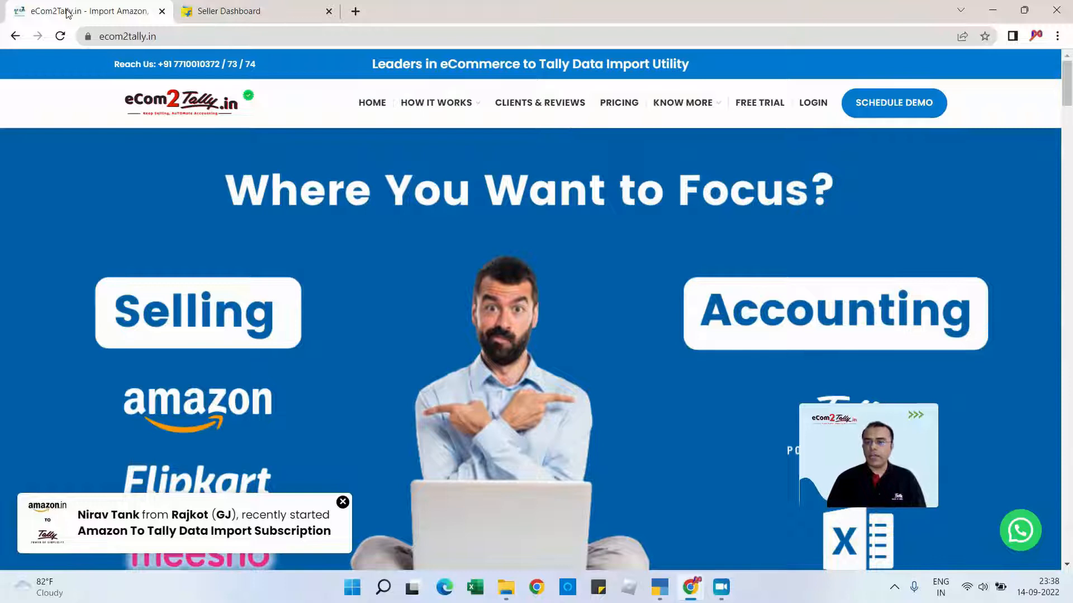
pyautogui.click(814, 104)
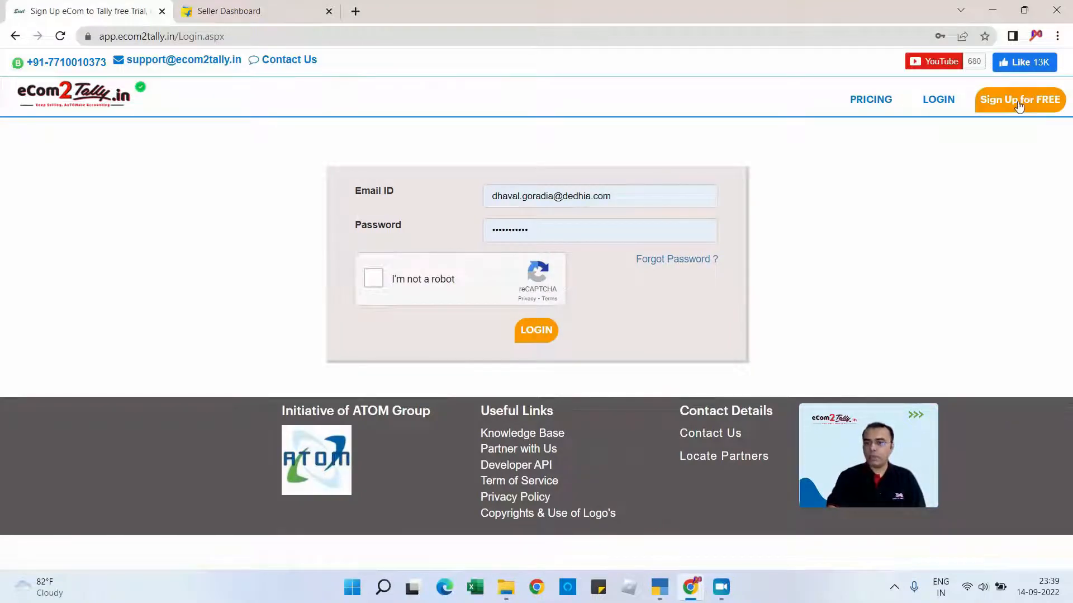
pyautogui.click(369, 282)
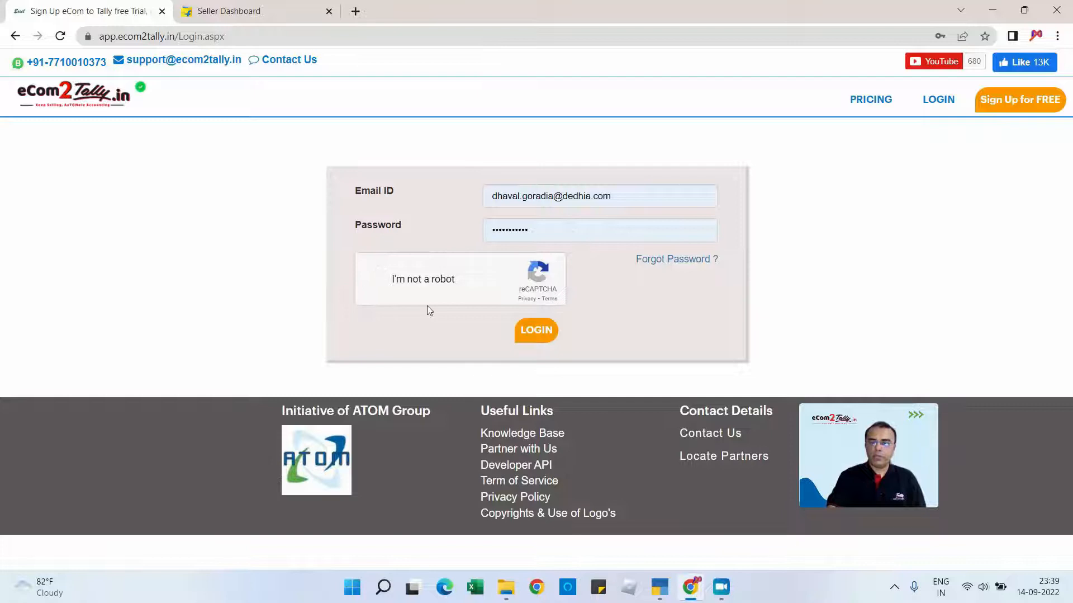
pyautogui.click(535, 335)
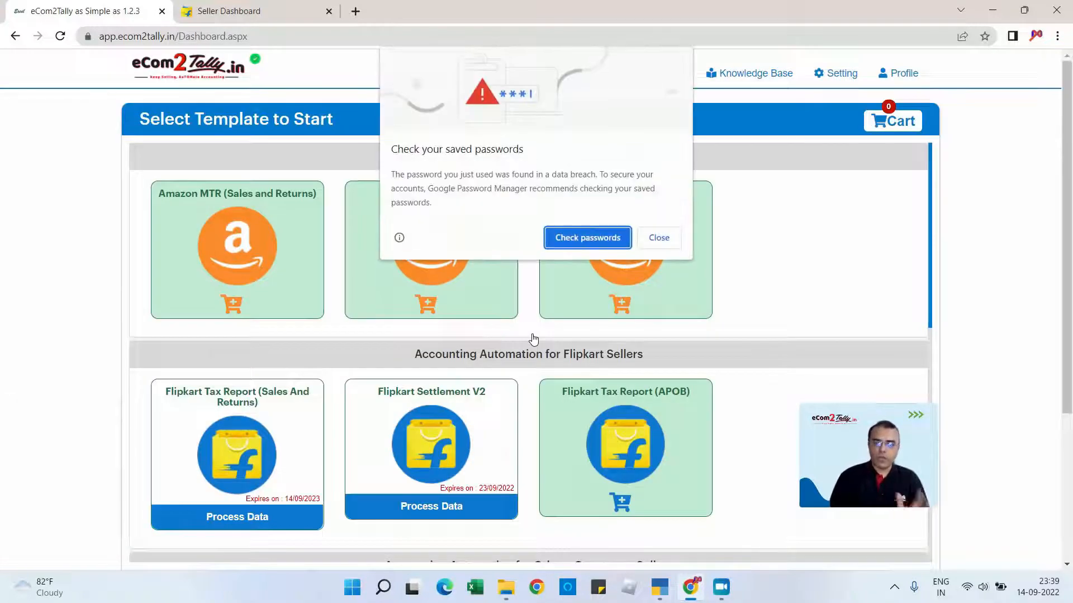
pyautogui.click(660, 237)
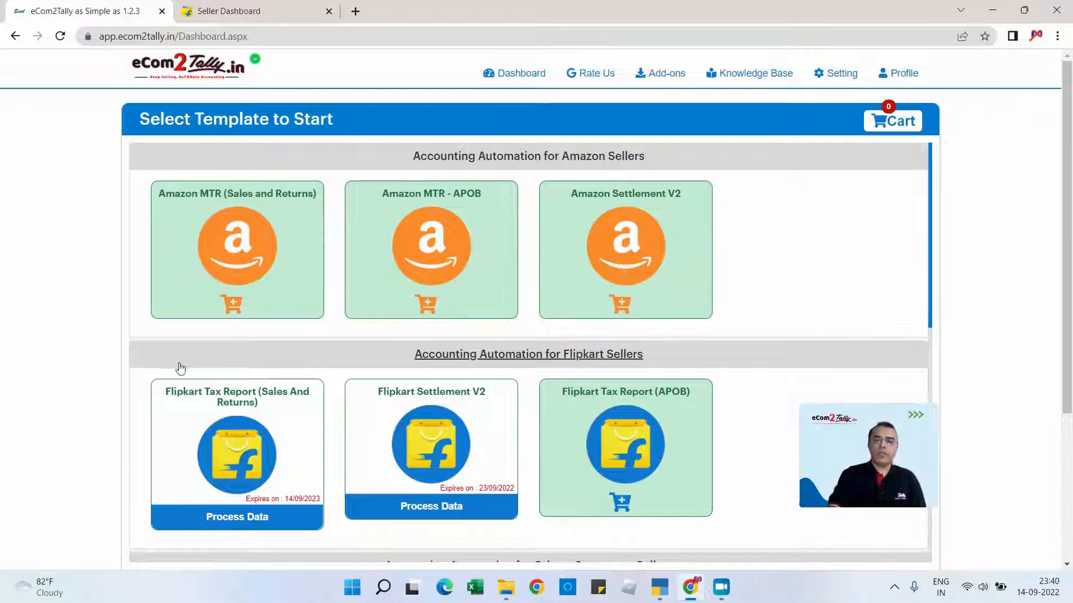
# - Open the Flipkart Tax Report (Sales And Returns) template for data processing with ATOM Ennovative as the company
pyautogui.moveTo(168, 394); pyautogui.dragTo(274, 403)
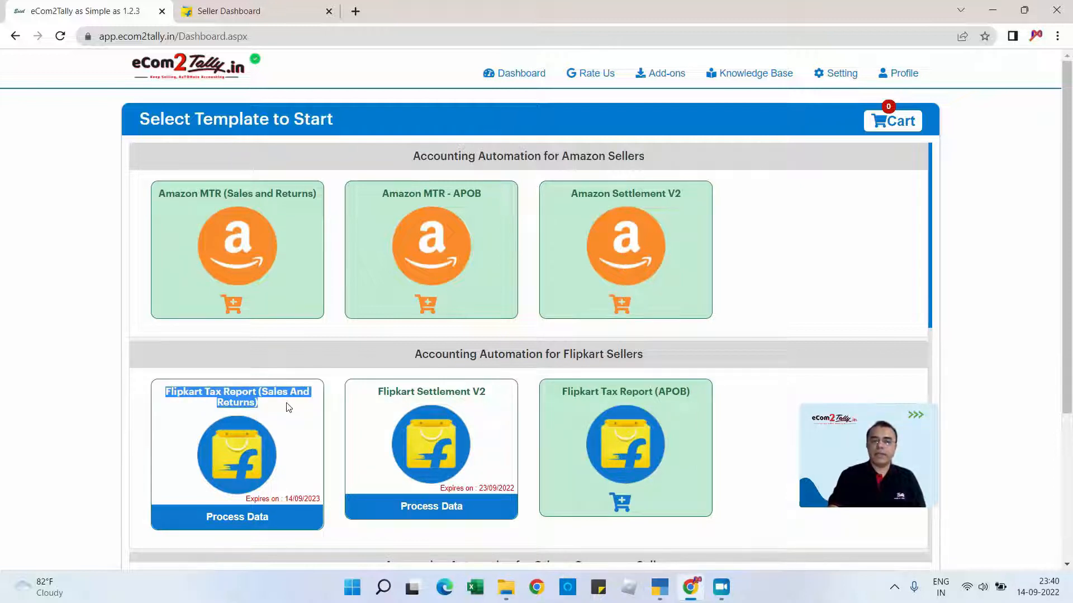
pyautogui.click(239, 522)
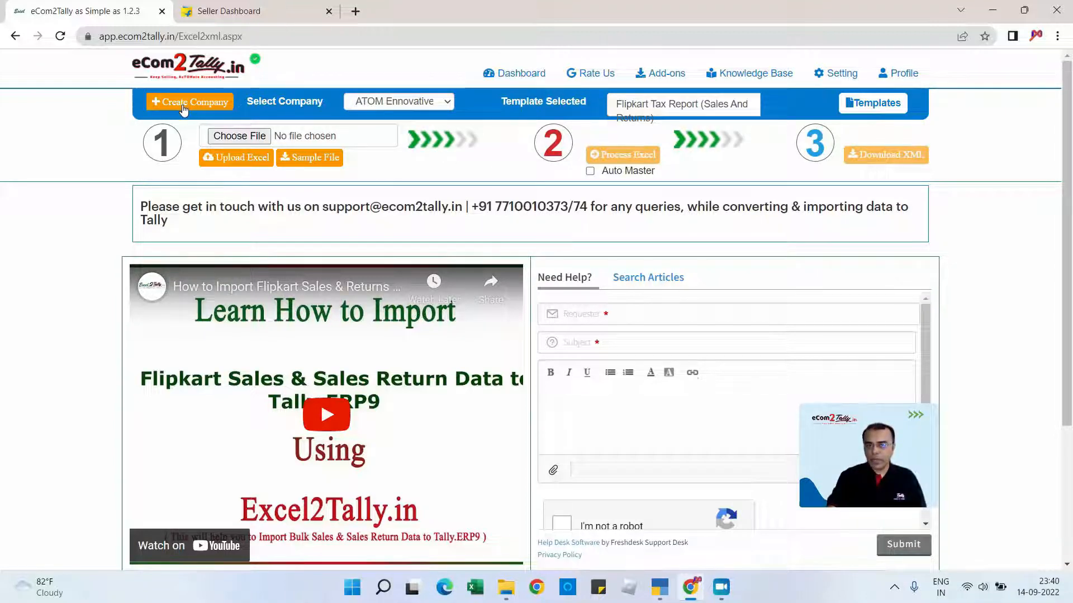
pyautogui.click(391, 101)
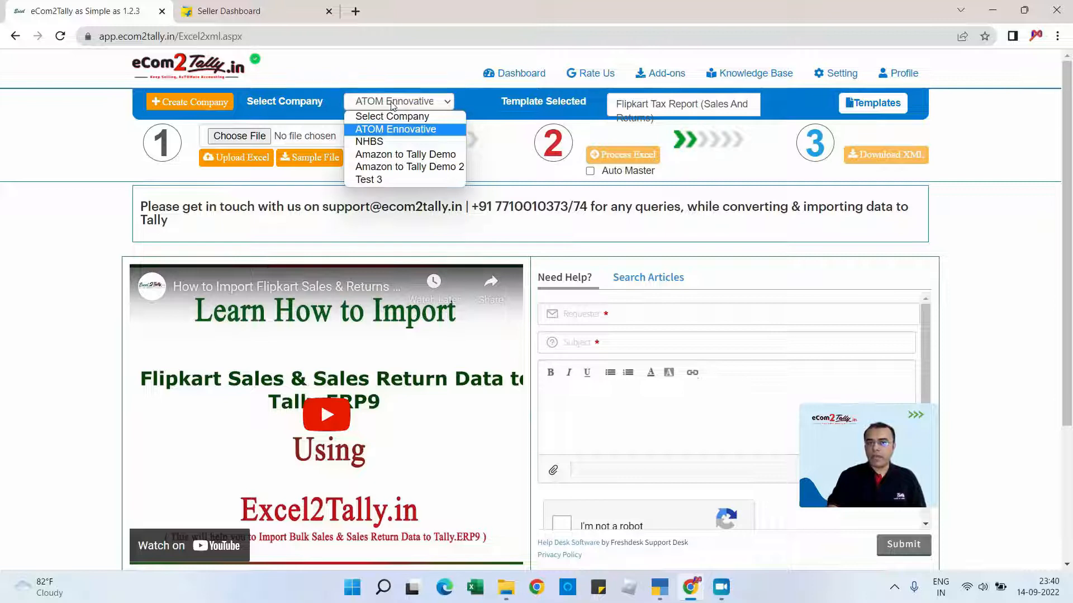
pyautogui.click(390, 130)
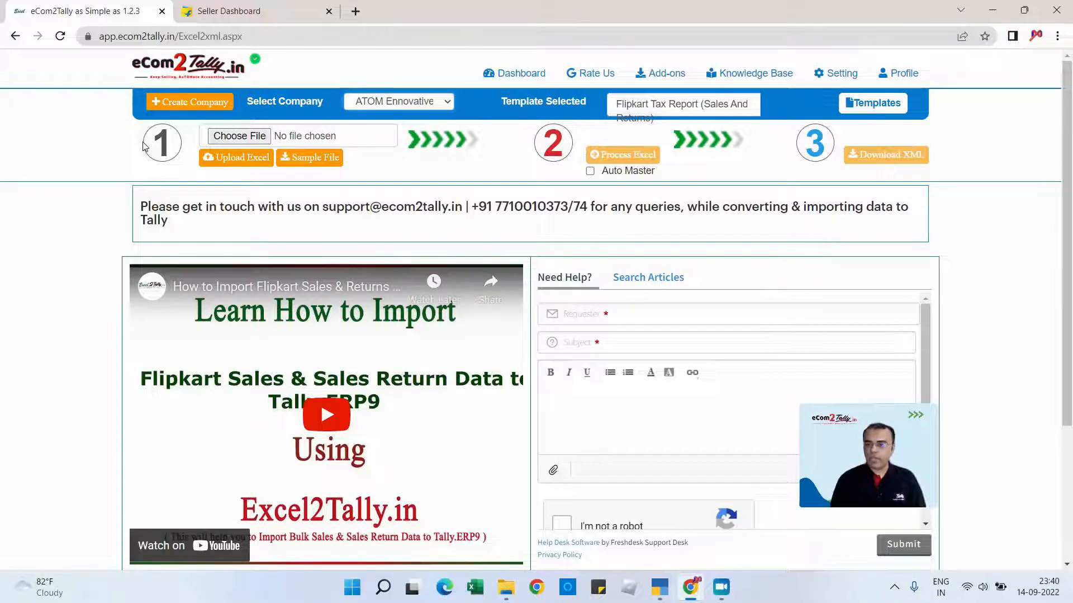
# - Upload the Flipkart Tax Report workbook from the Flipkart to Tally folder and acknowledge the upload message
pyautogui.click(240, 137)
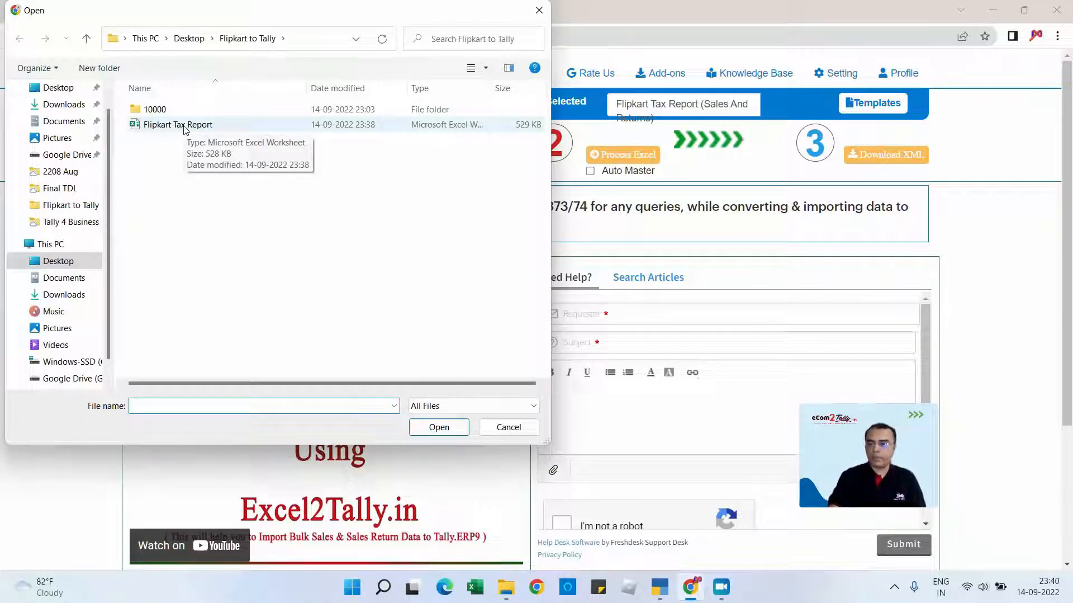
pyautogui.doubleClick(184, 126)
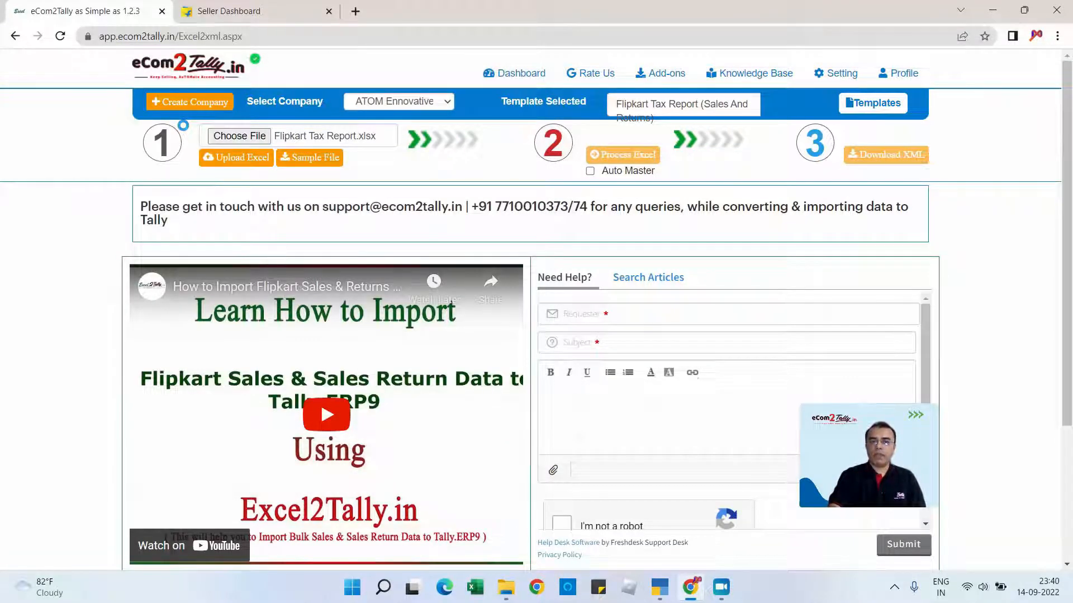
pyautogui.click(239, 159)
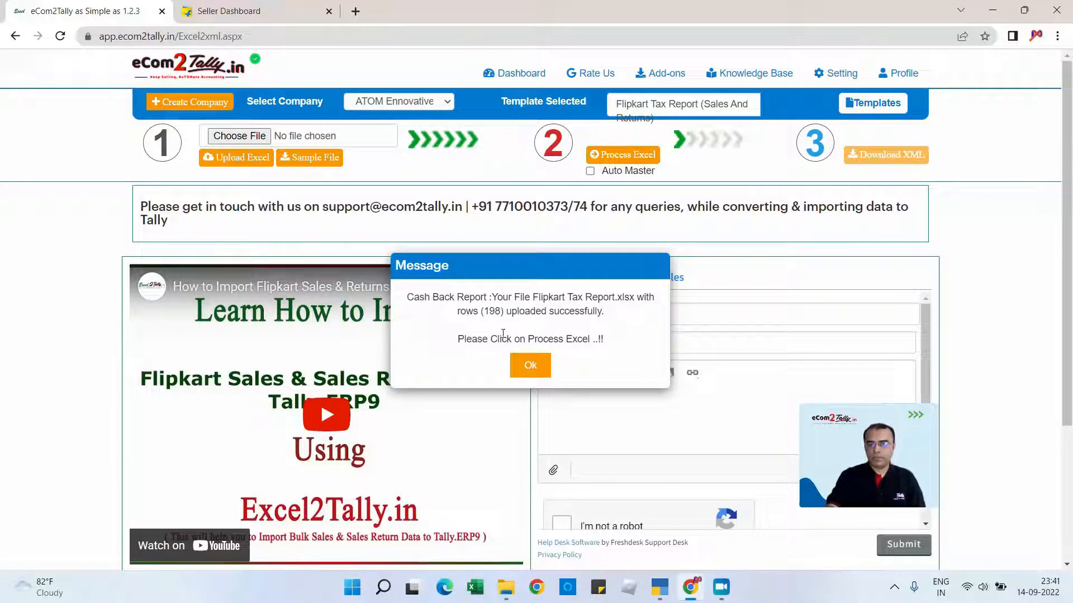
pyautogui.click(531, 366)
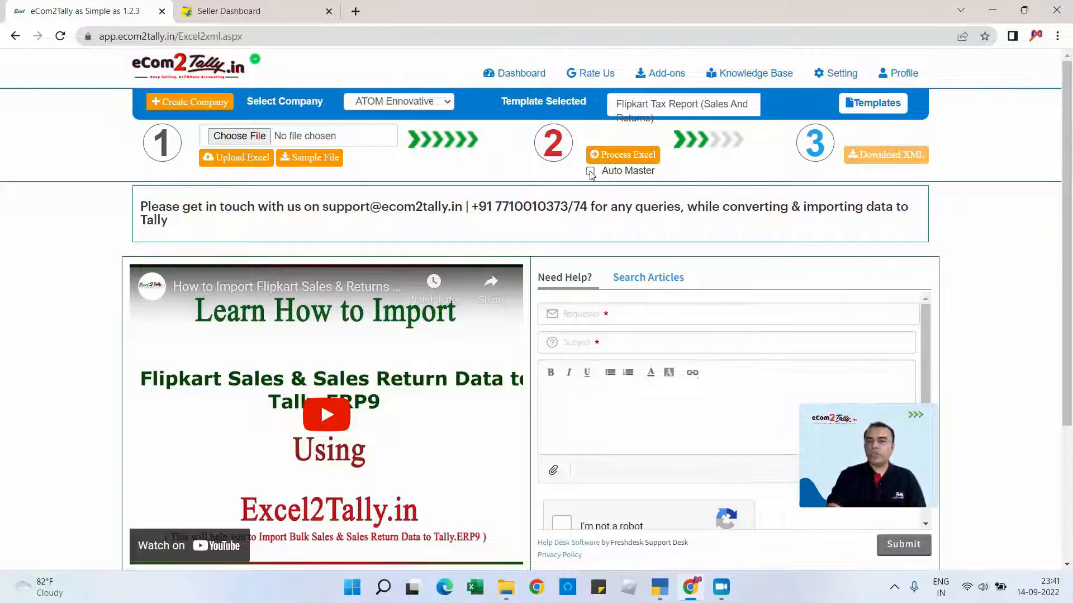
# - Enable Auto Master with all listed masters selected, including Voucher Type and SKU Name, and process the uploaded Excel file
pyautogui.click(591, 171)
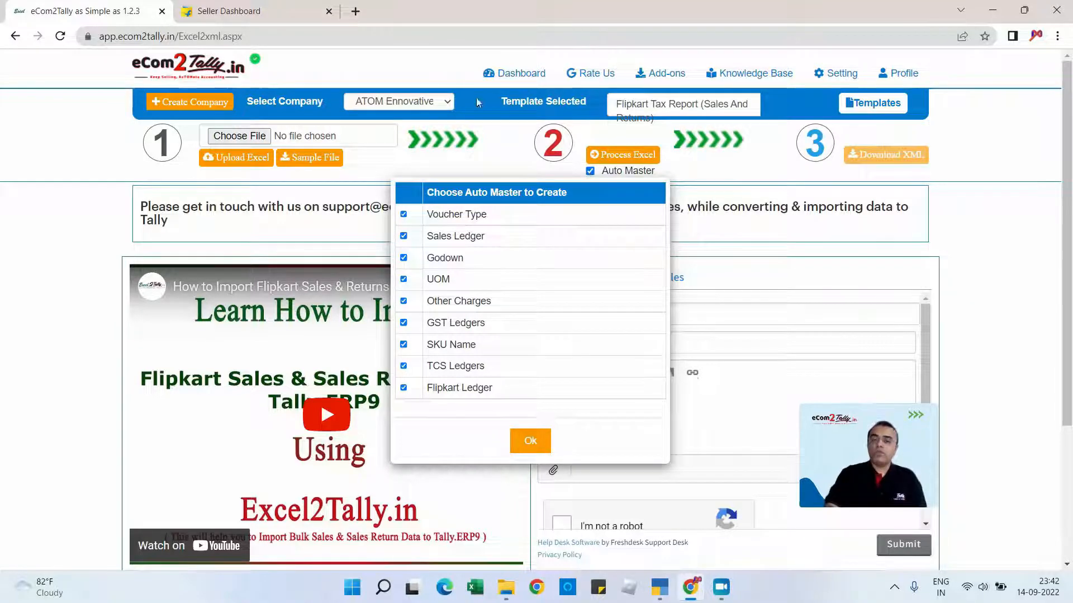
pyautogui.click(403, 214)
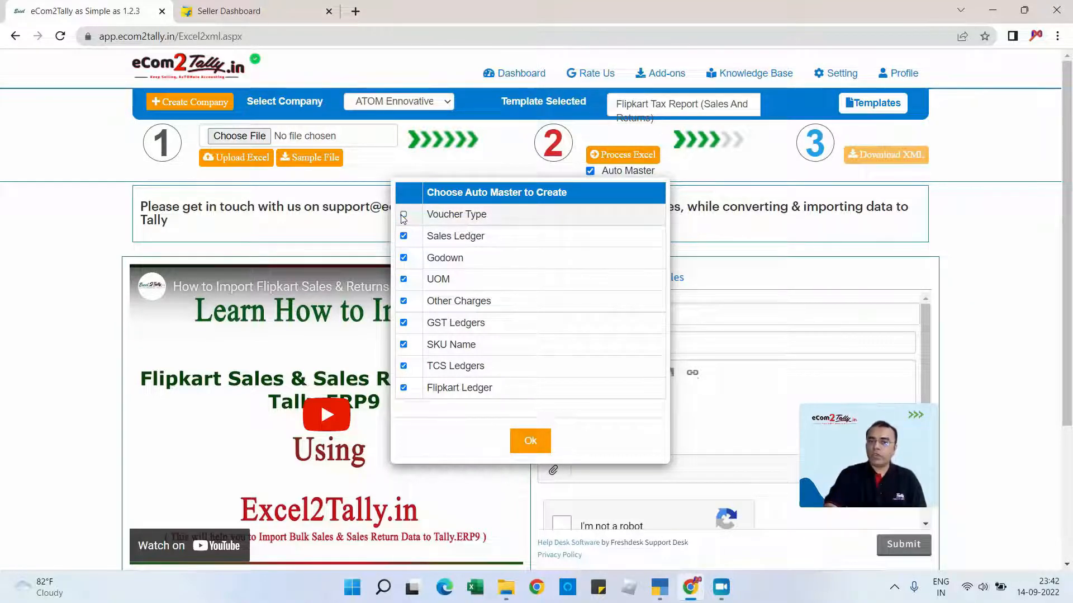
pyautogui.click(403, 215)
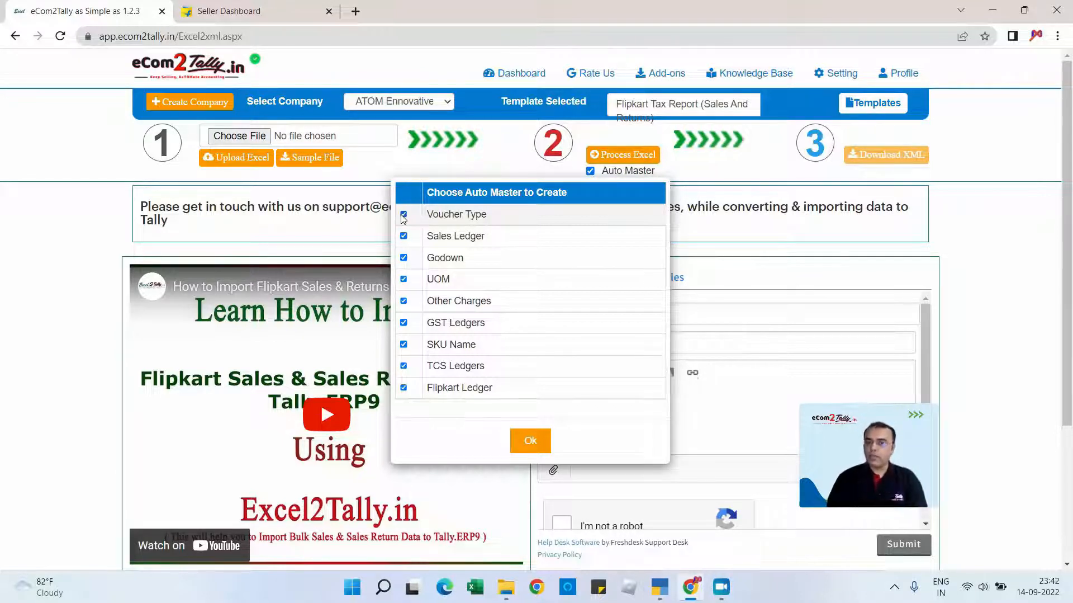
pyautogui.click(403, 345)
pyautogui.click(403, 346)
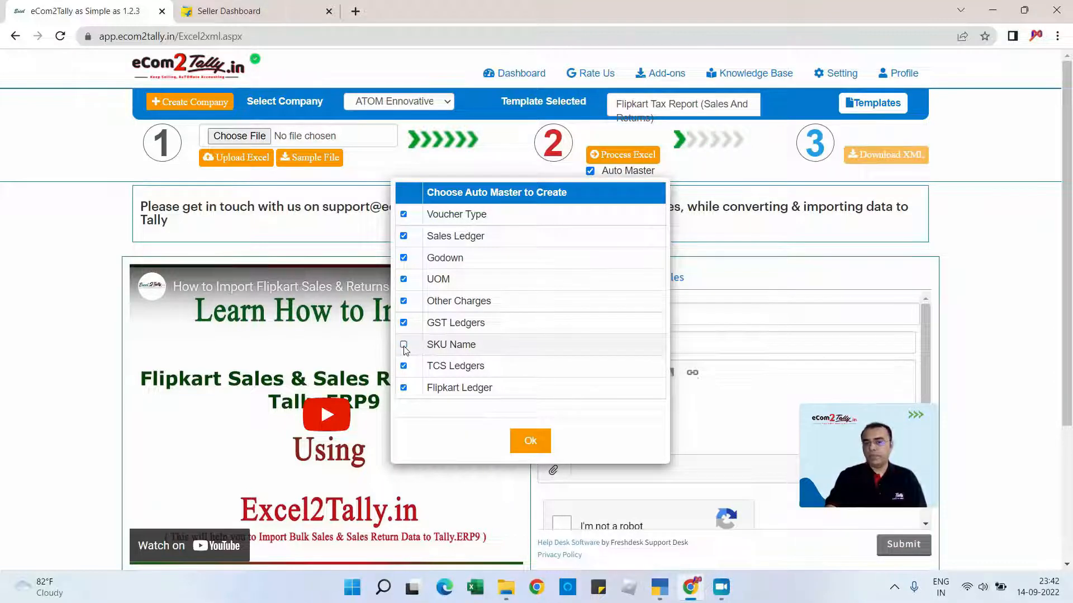
pyautogui.click(404, 346)
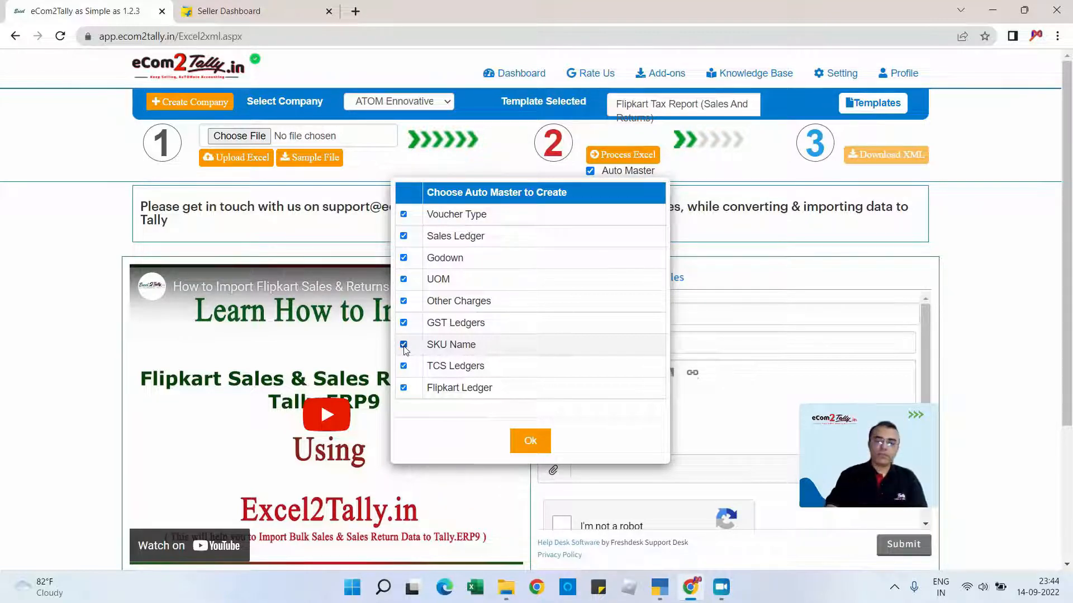
pyautogui.click(526, 442)
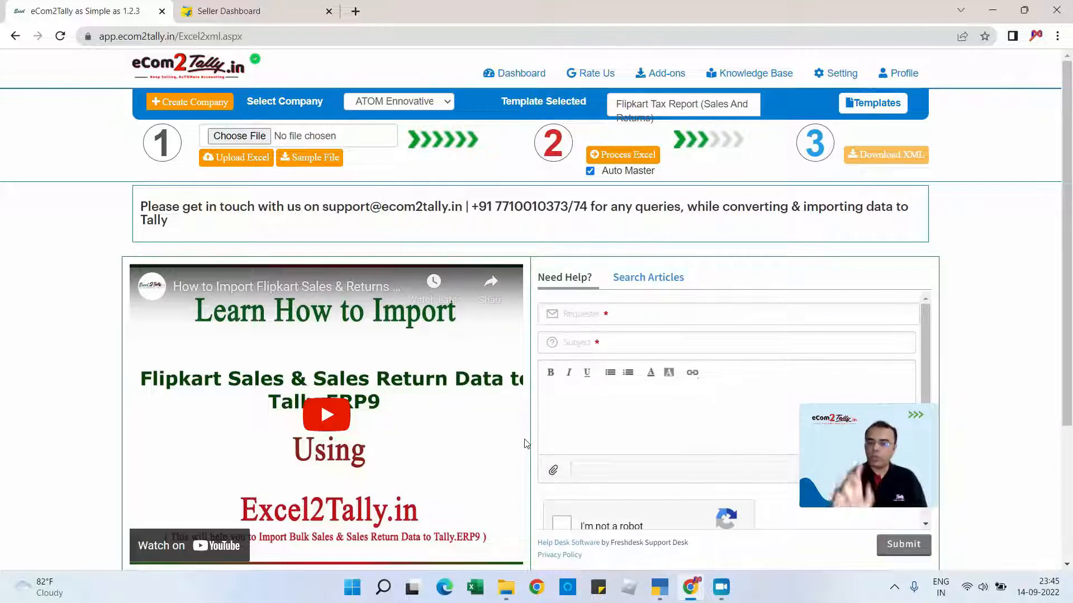
pyautogui.click(619, 159)
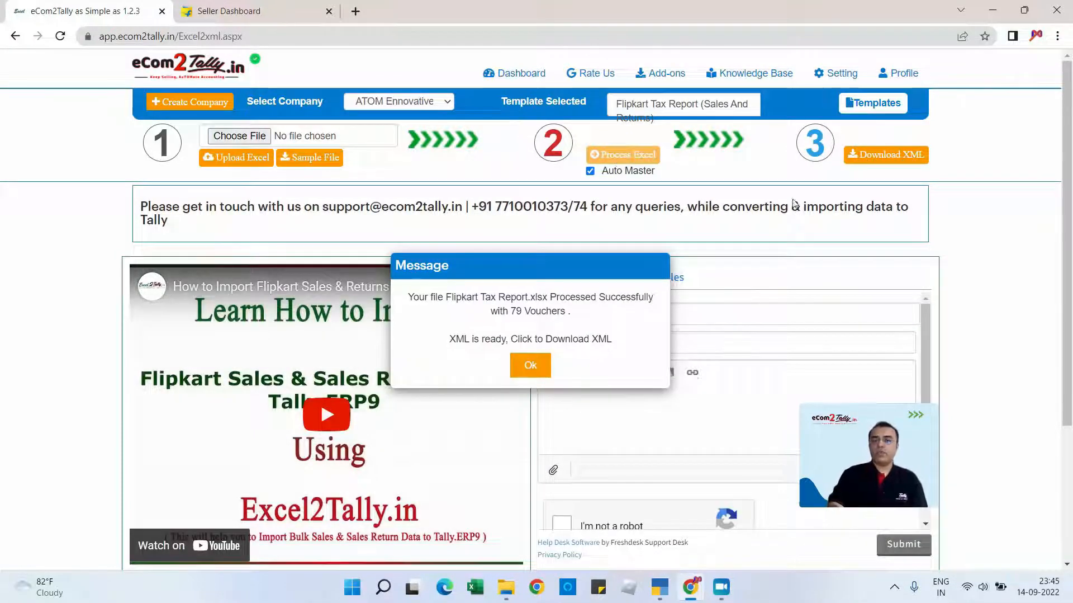
# - Acknowledge the processing message and save the XML as Flipkart Tax Report_VCH_20220914_2345 in the Flipkart to Tally folder
pyautogui.click(531, 369)
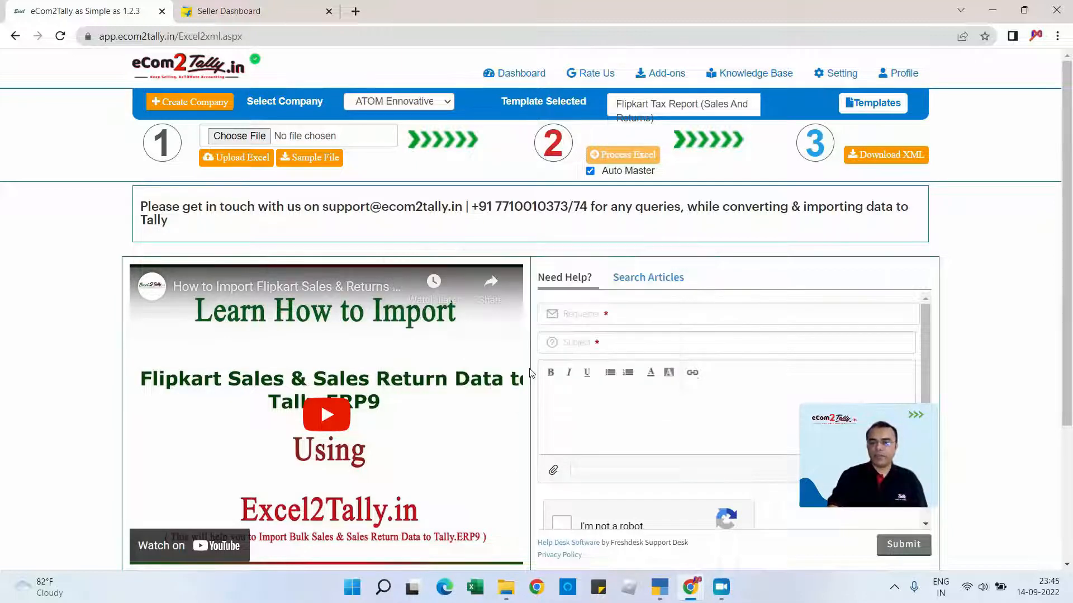
pyautogui.click(883, 158)
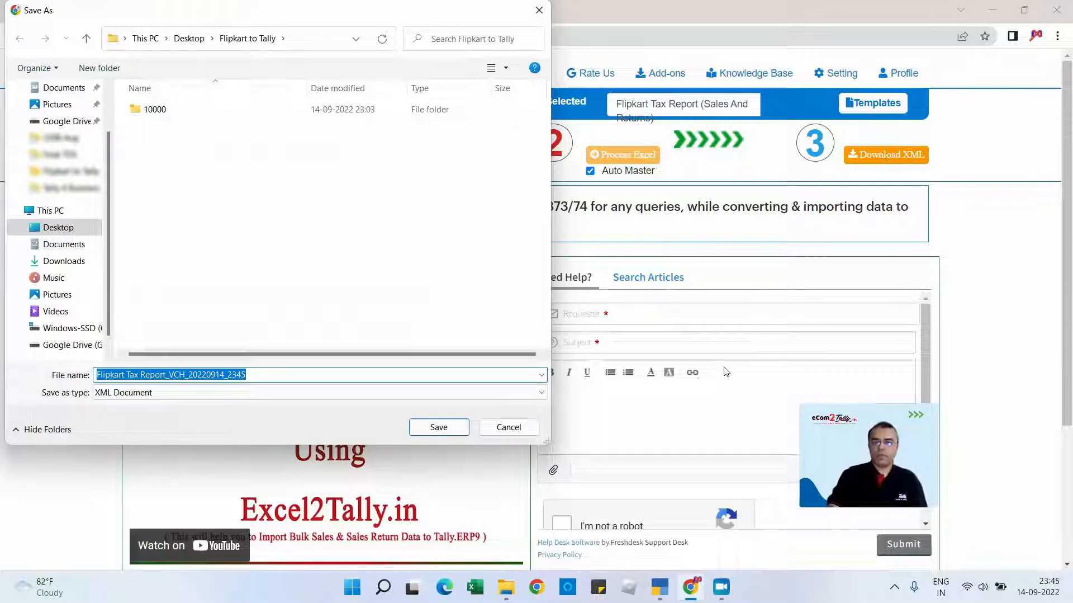
pyautogui.click(439, 431)
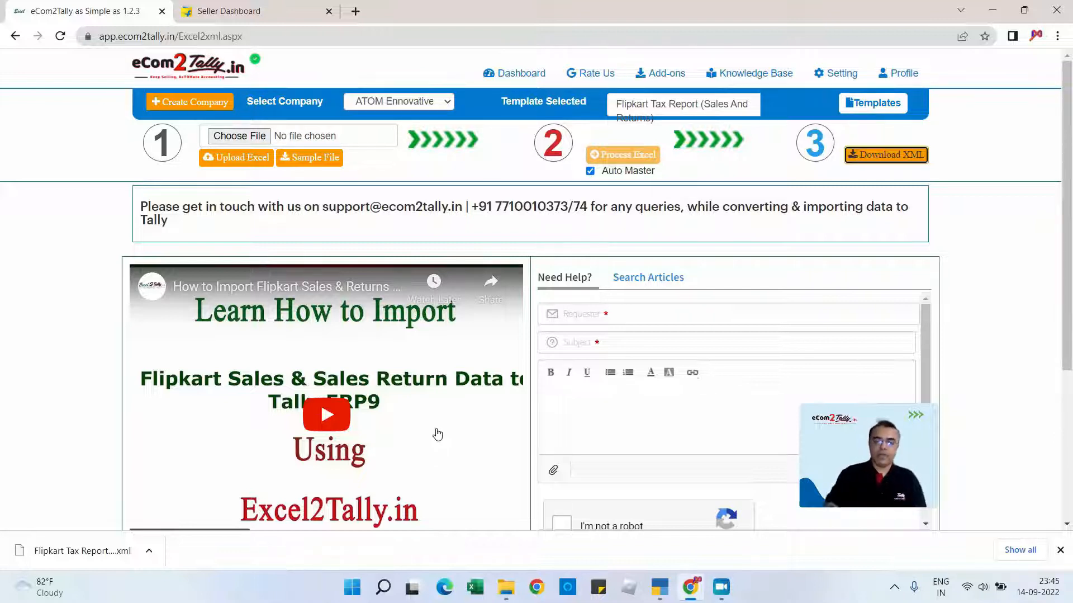
# - Switch to TallyPrime, examine the Statistics report's ledger and stock item counts before importing, and return to the Gateway of Tally
pyautogui.click(658, 593)
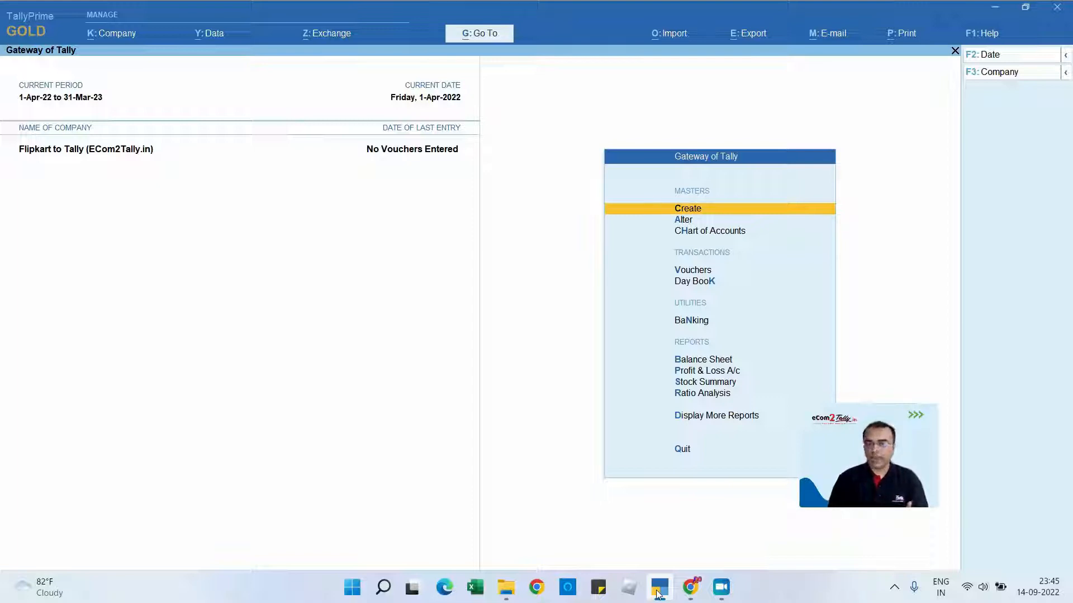
pyautogui.press('d')
pyautogui.press('s')
pyautogui.press('s')
pyautogui.press('Right')
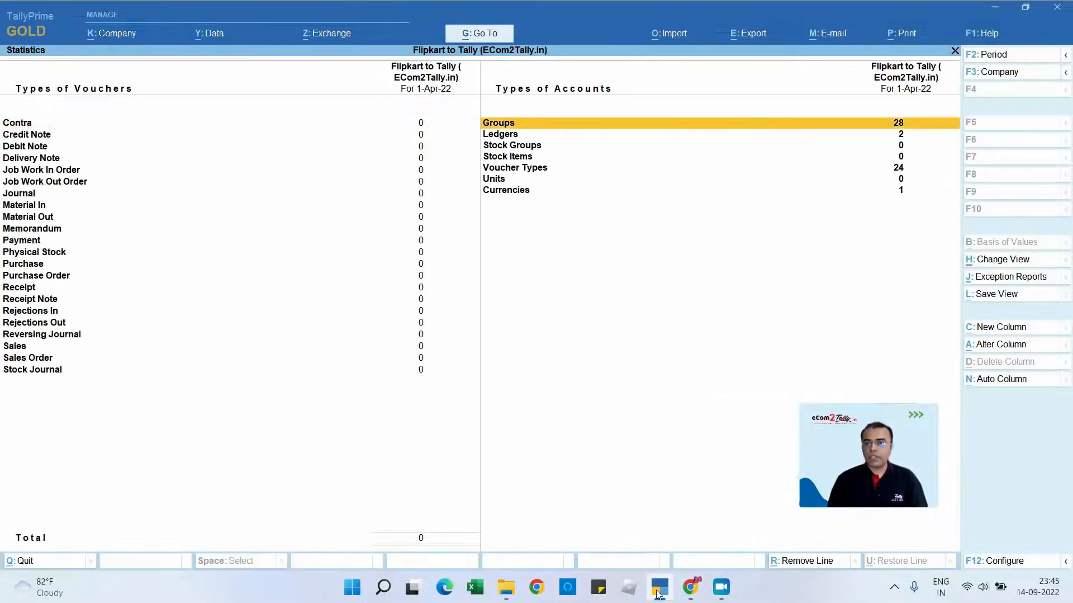
pyautogui.press('Down')
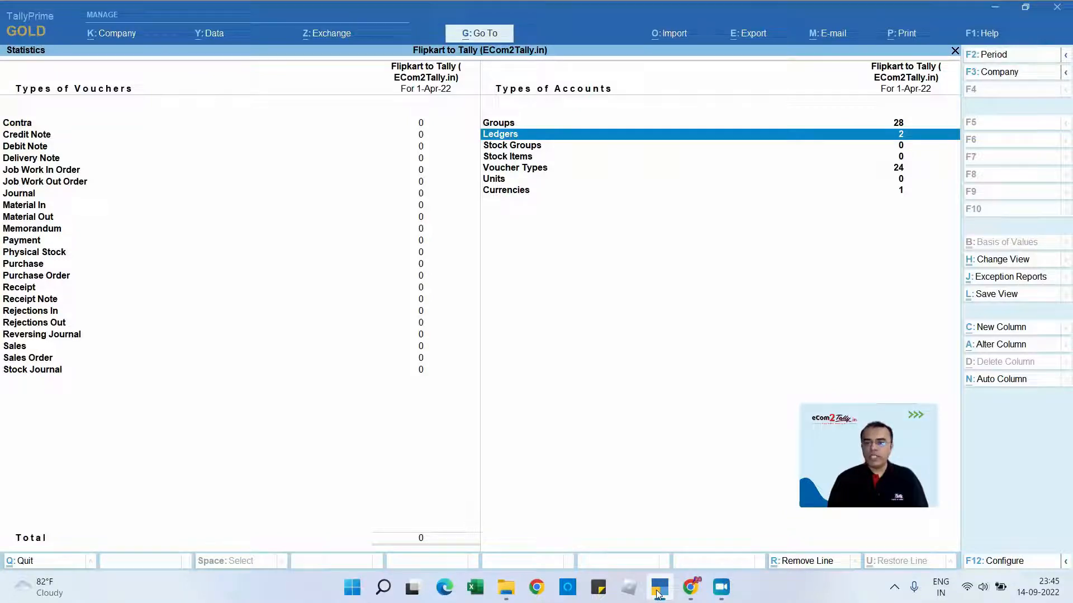
pyautogui.press('Down')
pyautogui.press('Down')
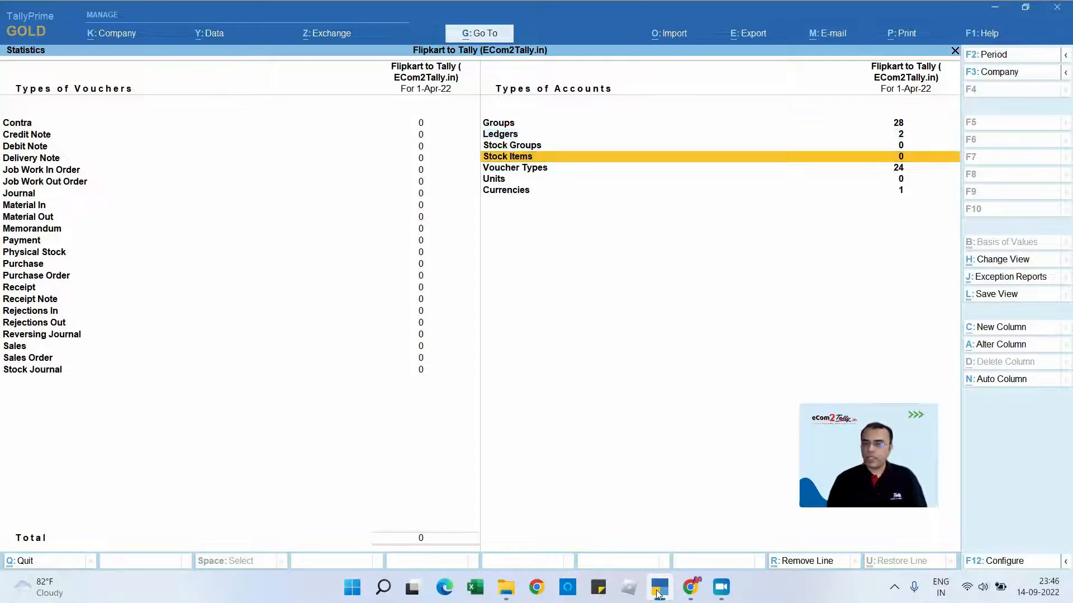
pyautogui.press('Escape')
pyautogui.press('Escape')
pyautogui.press('Escape')
pyautogui.press('Escape')
pyautogui.press('Escape')
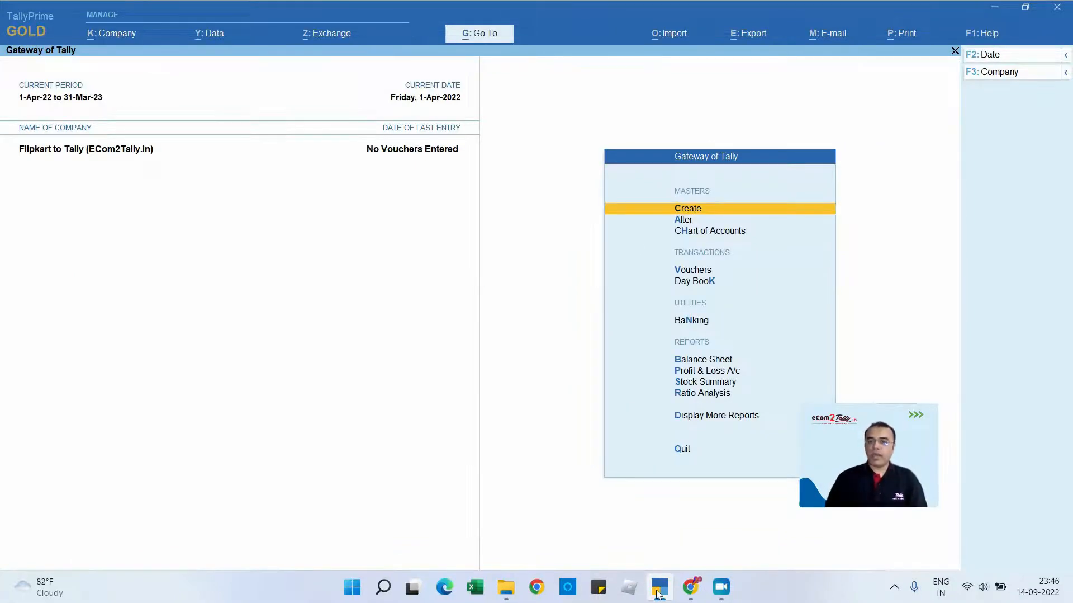
# - Import transactions from Flipkart Tax Report_VCH_20220914_2345.xml in the Desktop's Flipkart to Tally folder
pyautogui.click(677, 39)
pyautogui.press('Down')
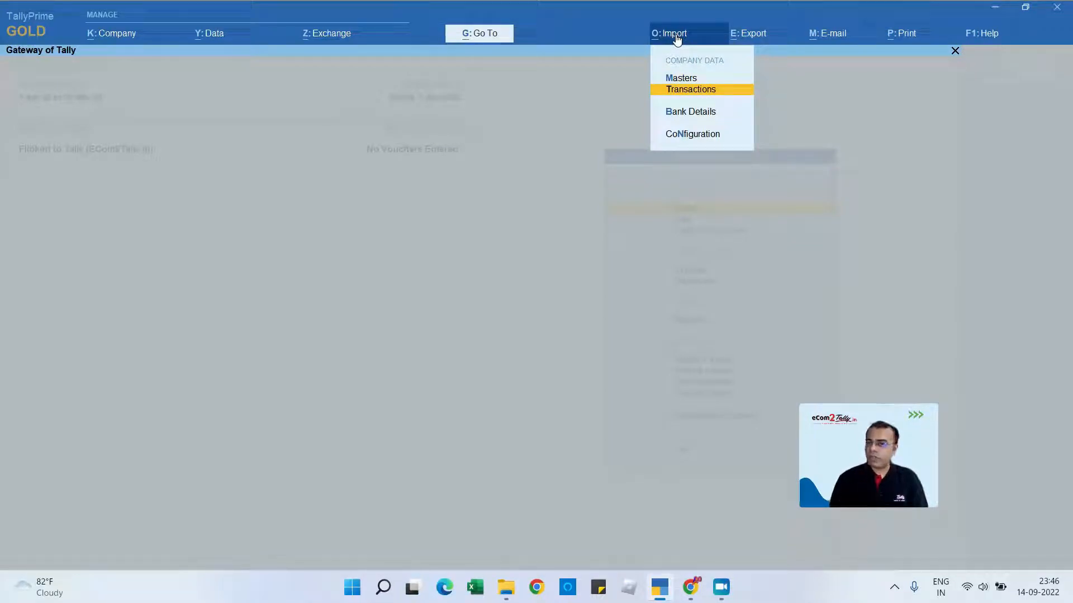
pyautogui.press('Return')
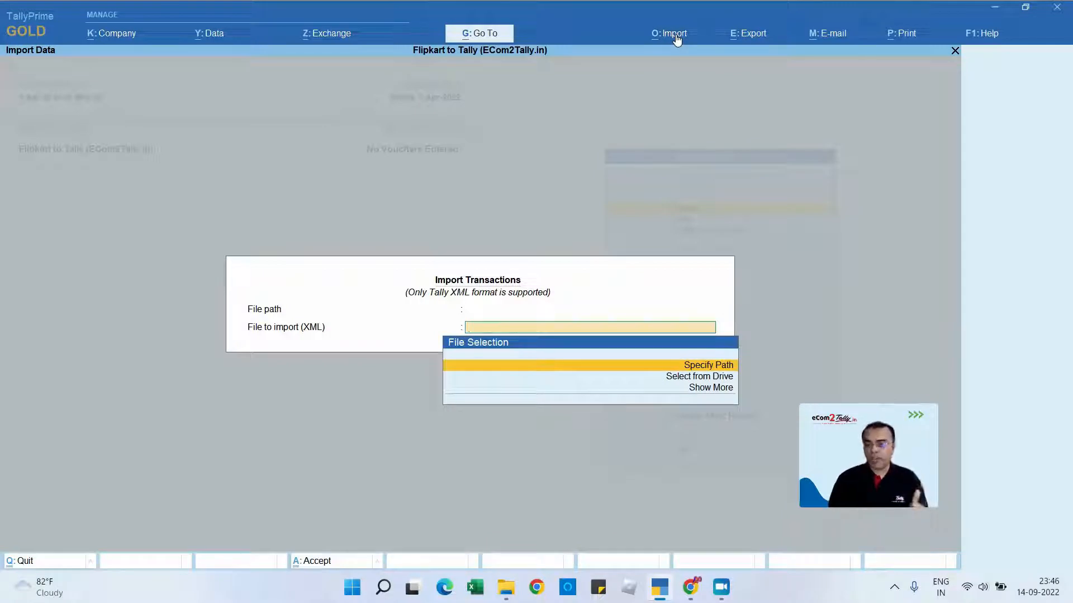
pyautogui.press('Down')
pyautogui.press('Return')
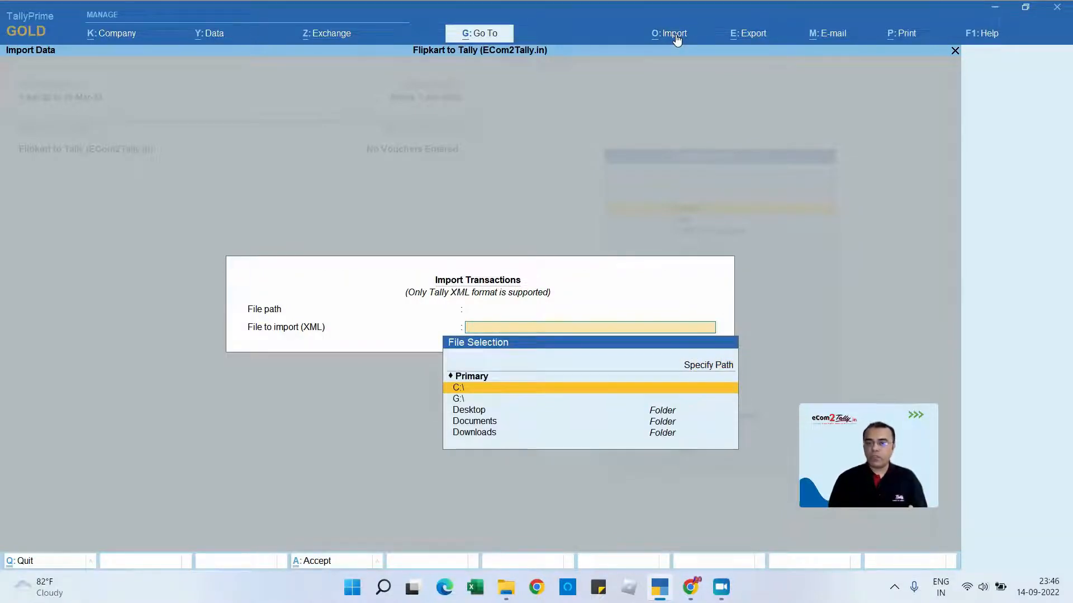
pyautogui.press('Down')
pyautogui.press('Down')
pyautogui.press('Return')
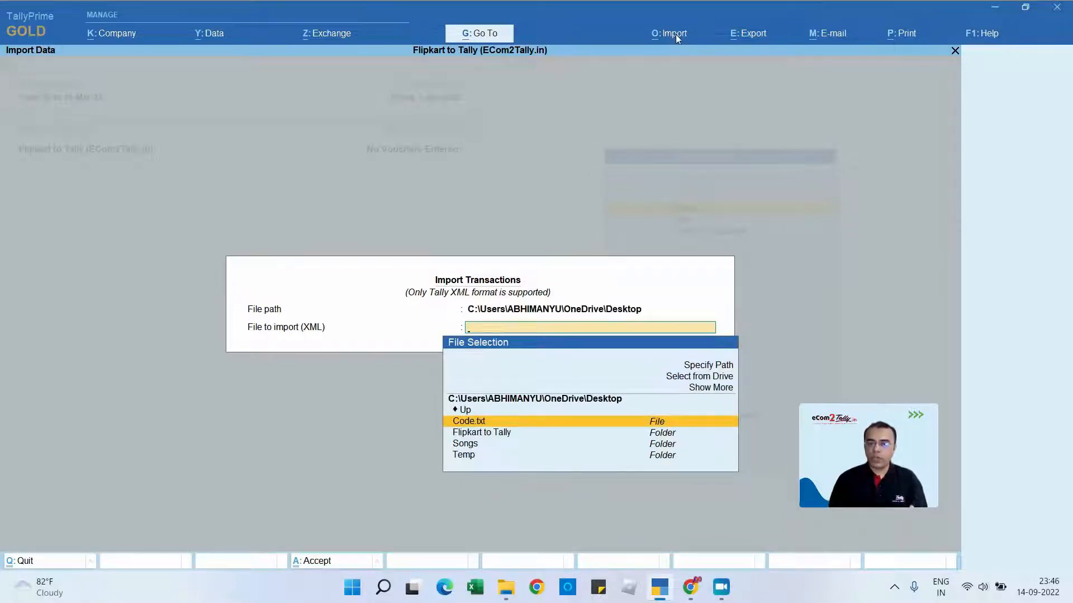
pyautogui.press('Down')
pyautogui.press('Return')
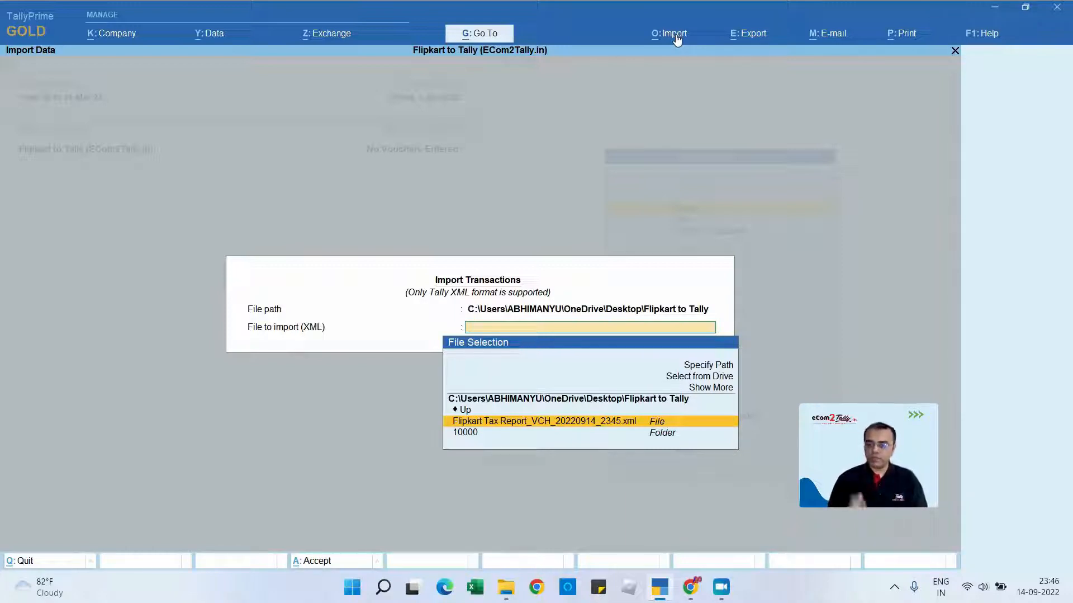
pyautogui.press('Return')
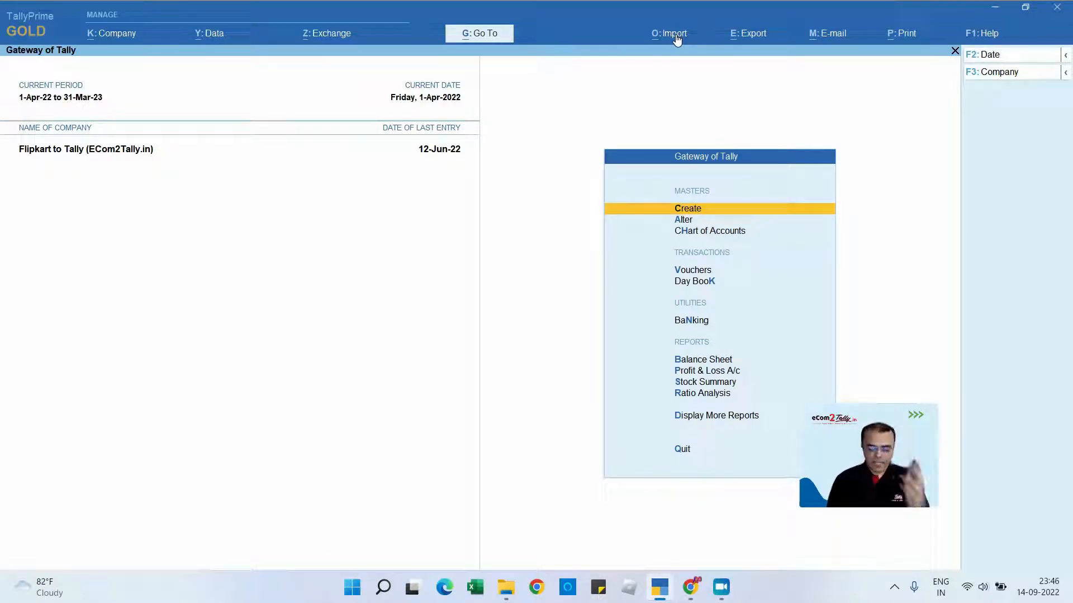
# - Open the Statistics report and examine the Flipkart voucher types brought in by the import
pyautogui.press('d')
pyautogui.press('s')
pyautogui.press('s')
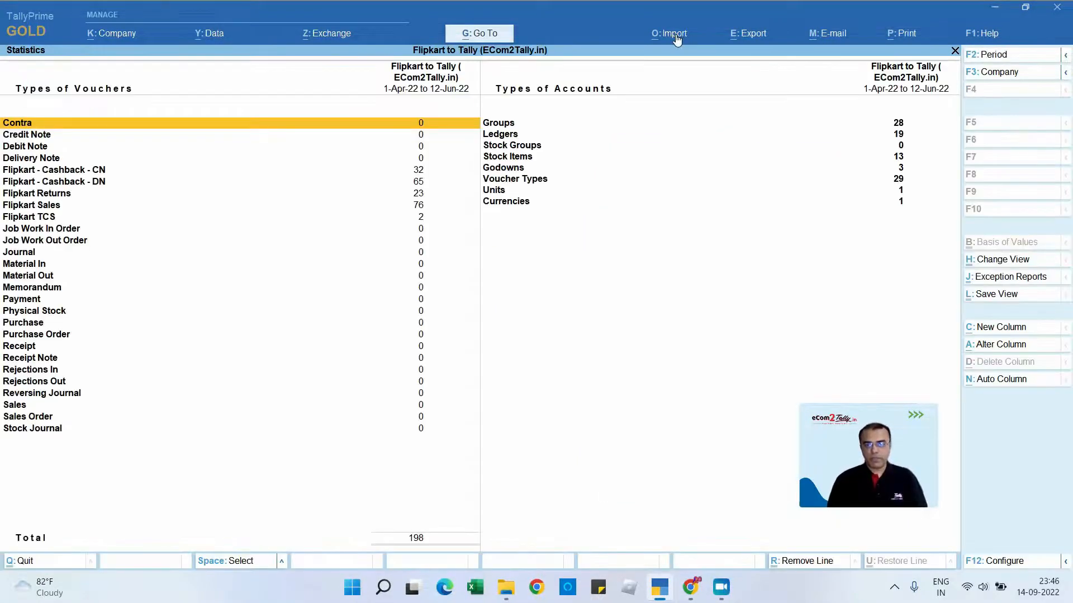
pyautogui.press('Down')
pyautogui.press('Down')
pyautogui.press('Down')
pyautogui.press('Down')
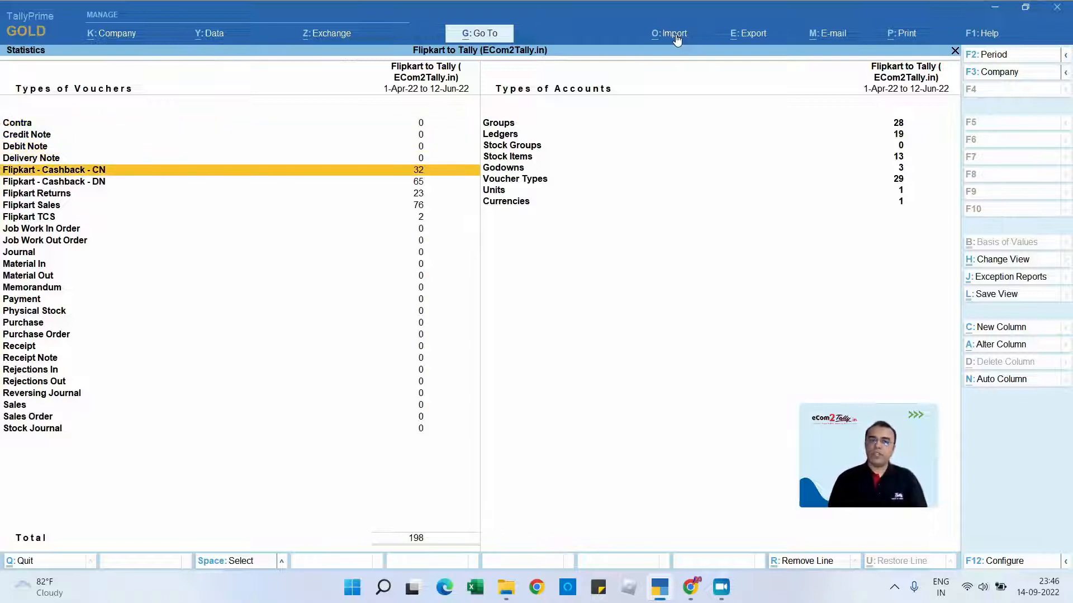
# - Mark Ledgers, Stock Items, Godowns and Voucher Types among the account types to review the imported masters
pyautogui.press('Right')
pyautogui.press('Up')
pyautogui.press('Up')
pyautogui.press('Up')
pyautogui.press('Up')
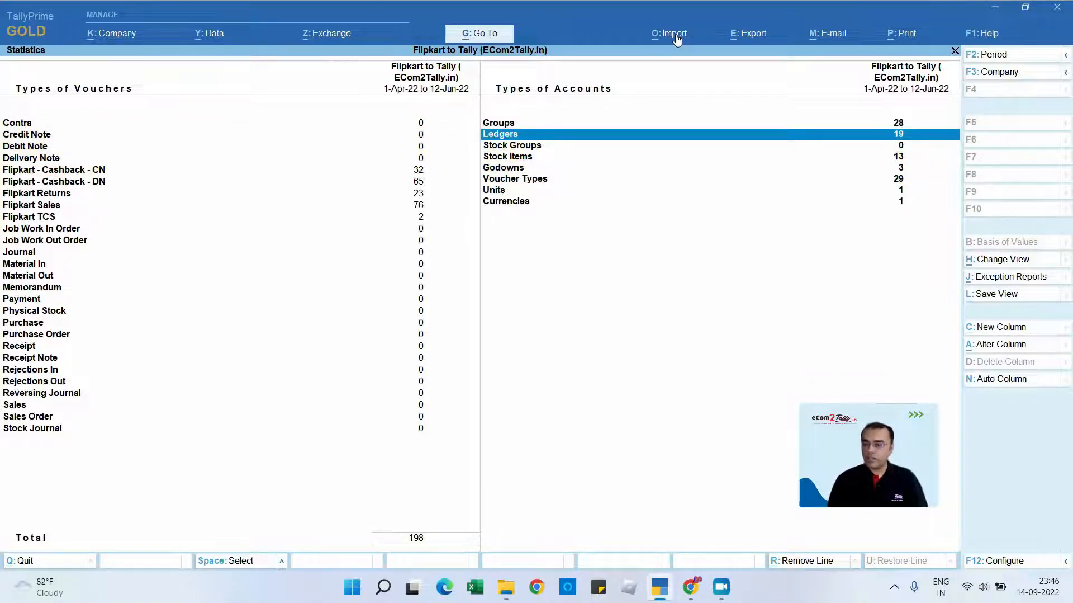
pyautogui.press('Down')
pyautogui.press('Down')
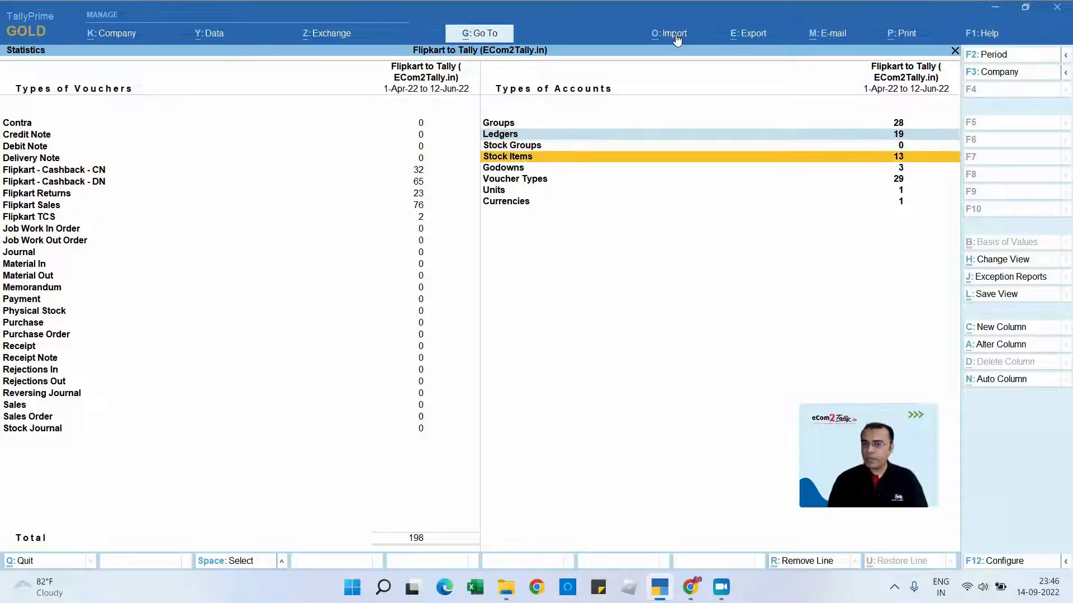
pyautogui.press('Down')
pyautogui.press('space')
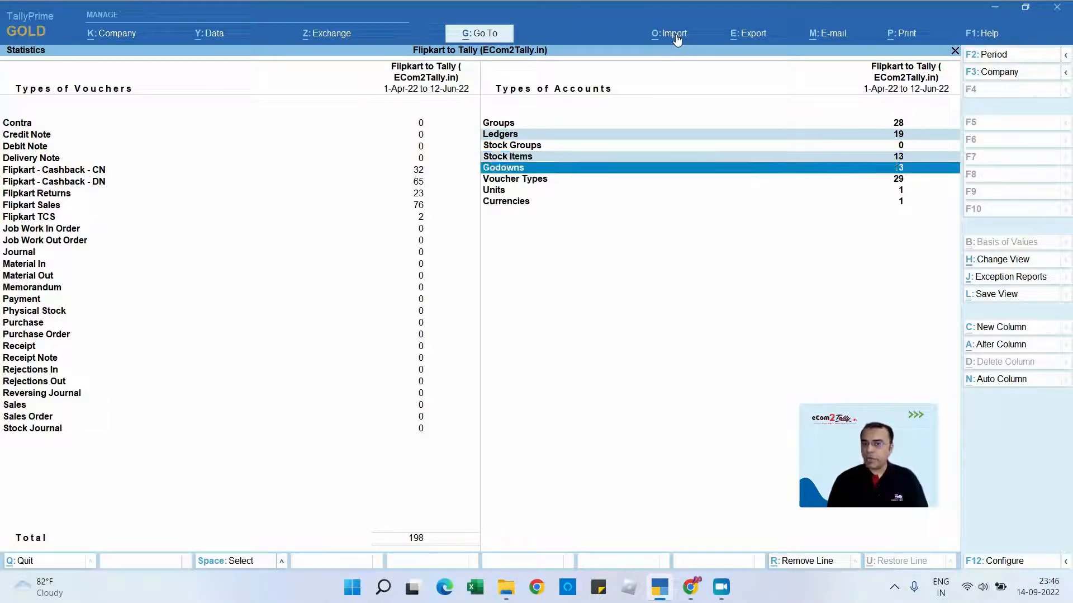
pyautogui.press('Down')
pyautogui.press('space')
# - Mark the Flipkart Cashback CN, Cashback DN, Returns and Sales voucher rows for review, and leave the Statistics report
pyautogui.press('Left')
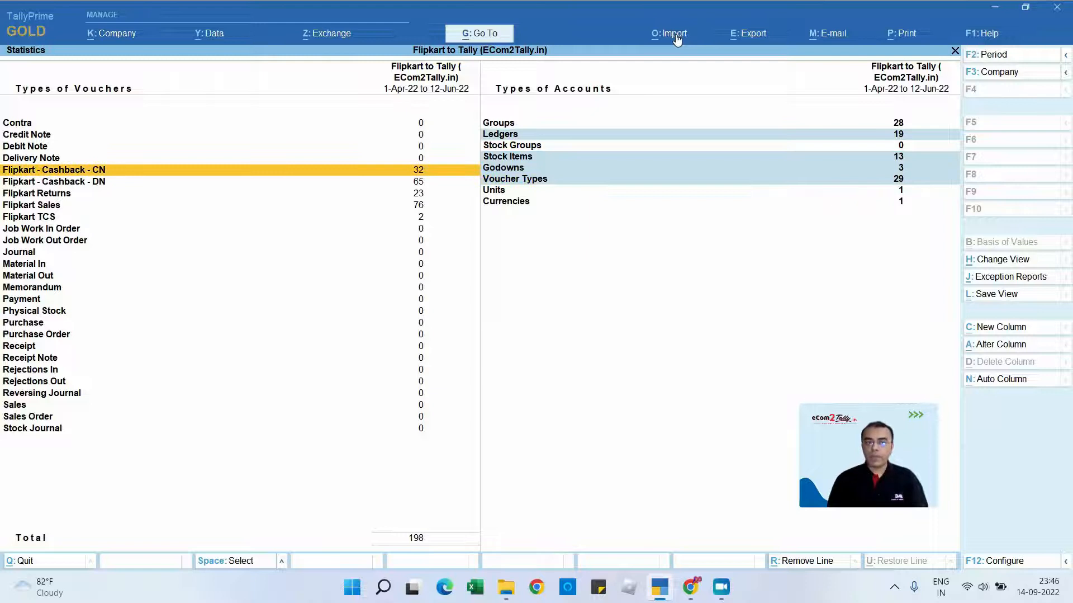
pyautogui.press('space')
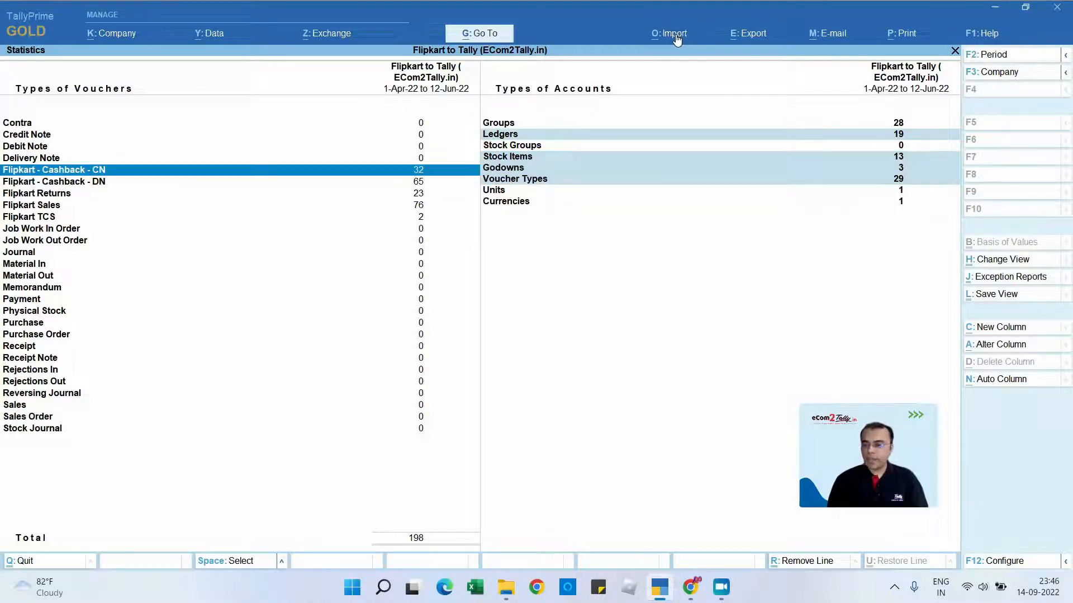
pyautogui.press('Down')
pyautogui.press('space')
pyautogui.press('Down')
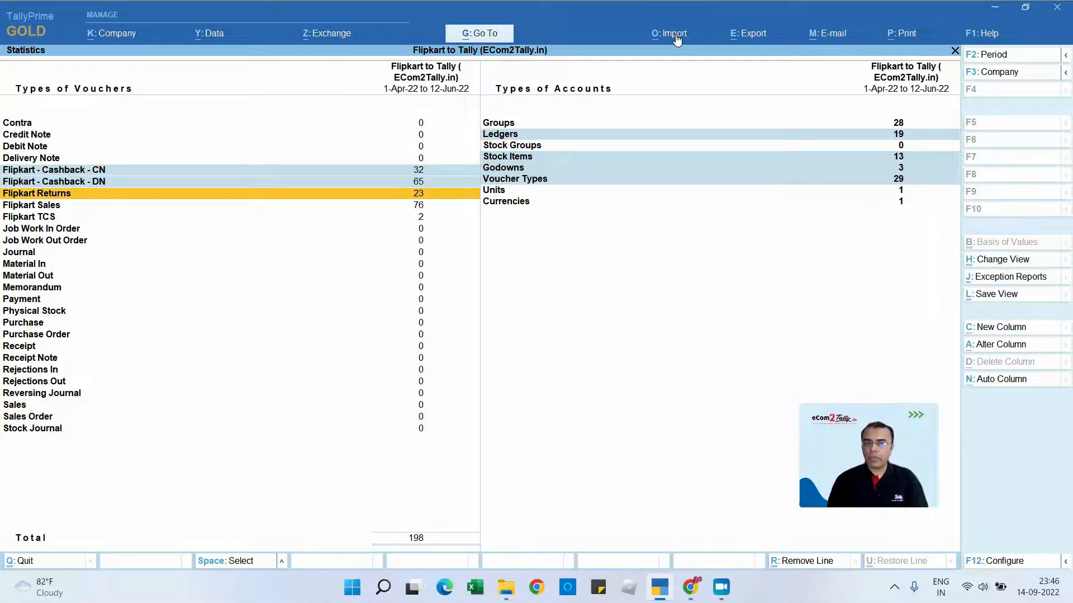
pyautogui.press('space')
pyautogui.press('Down')
pyautogui.press('space')
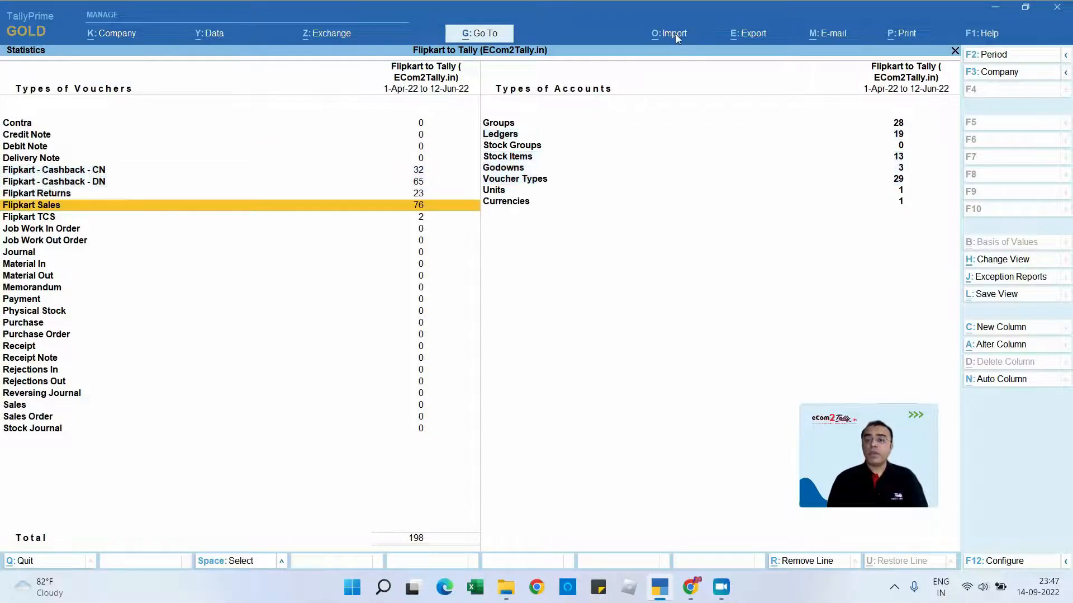
pyautogui.press('Escape')
pyautogui.press('Escape')
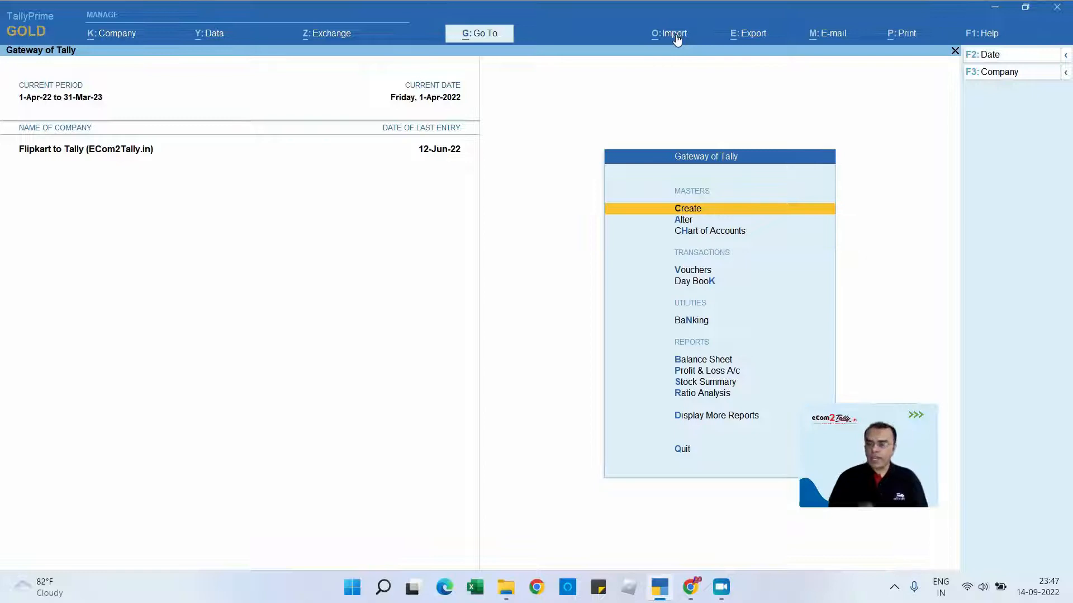
# - Reopen the Statistics report, review the voucher types down to Flipkart Sales, and return to the Gateway of Tally
pyautogui.press('d')
pyautogui.press('s')
pyautogui.press('s')
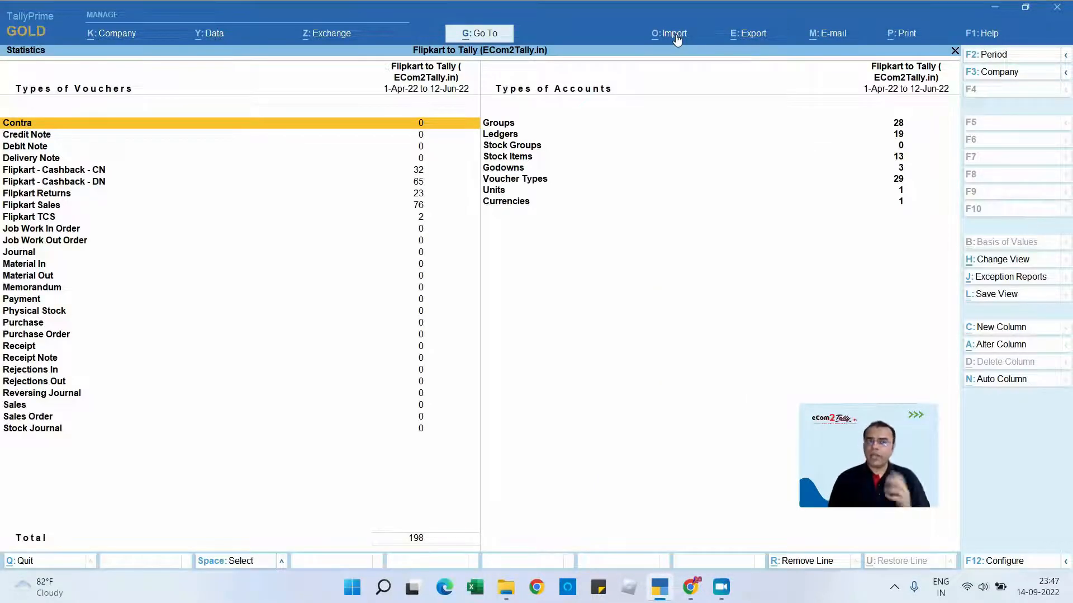
pyautogui.press('Down')
pyautogui.press('Down')
pyautogui.press('Down')
pyautogui.press('Down')
pyautogui.press('Down')
pyautogui.press('Down')
pyautogui.press('Down')
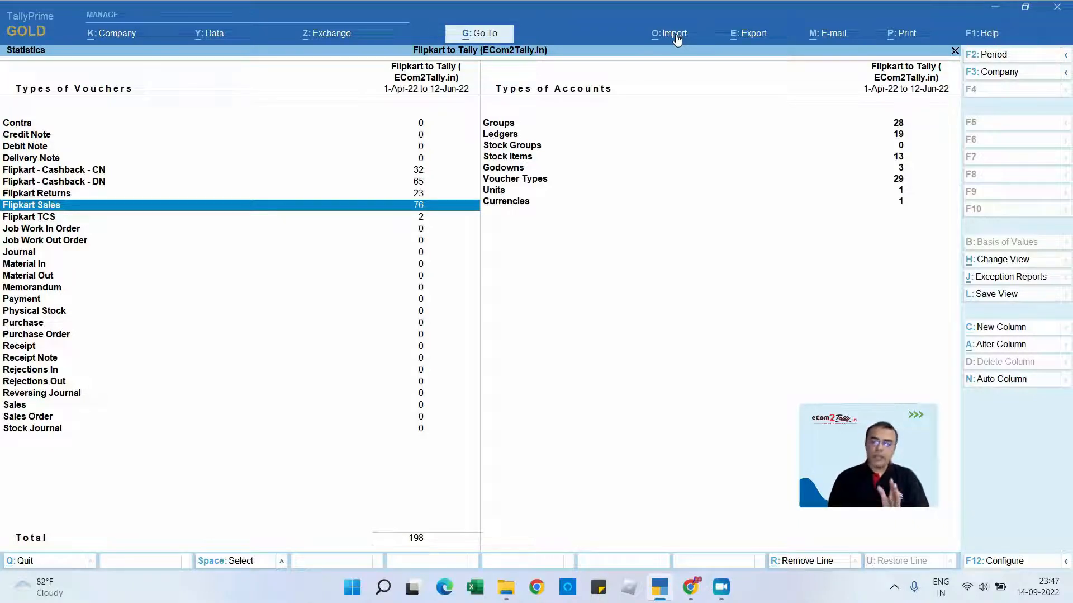
pyautogui.press('Escape')
pyautogui.press('Escape')
pyautogui.press('Escape')
pyautogui.press('Escape')
pyautogui.press('Escape')
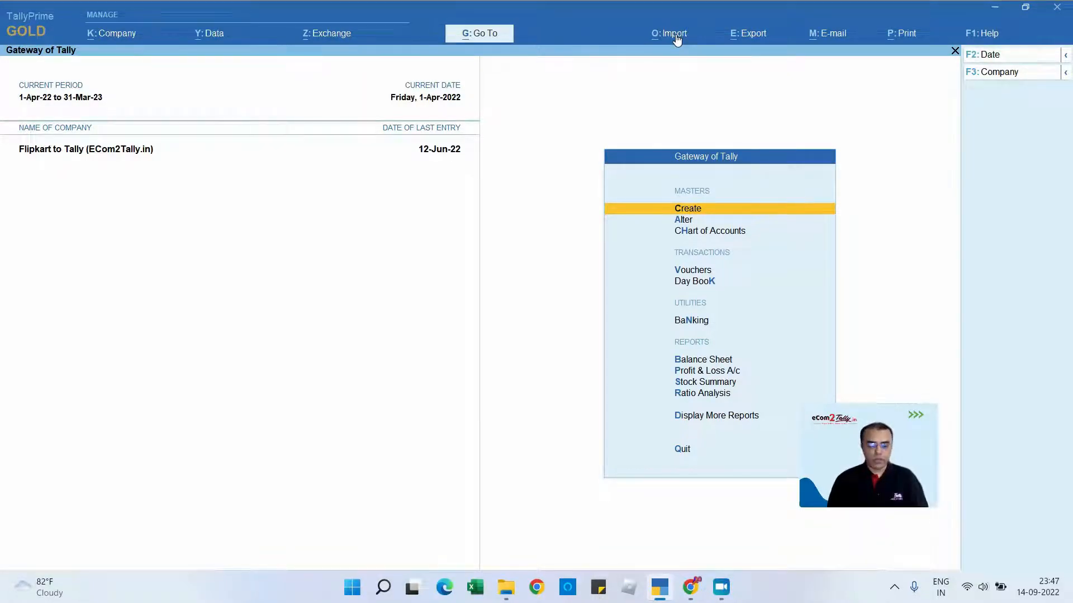
# - Open TallyPrime's troubleshooting Event Log and return to the Gateway of Tally
pyautogui.press('F1')
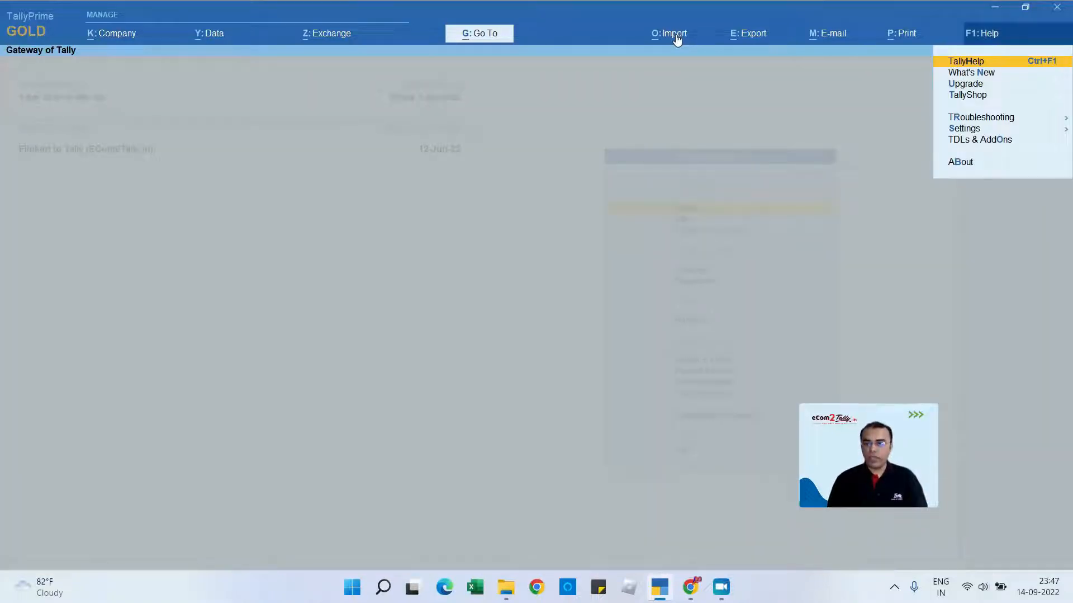
pyautogui.press('Down')
pyautogui.press('Down')
pyautogui.press('Down')
pyautogui.press('Down')
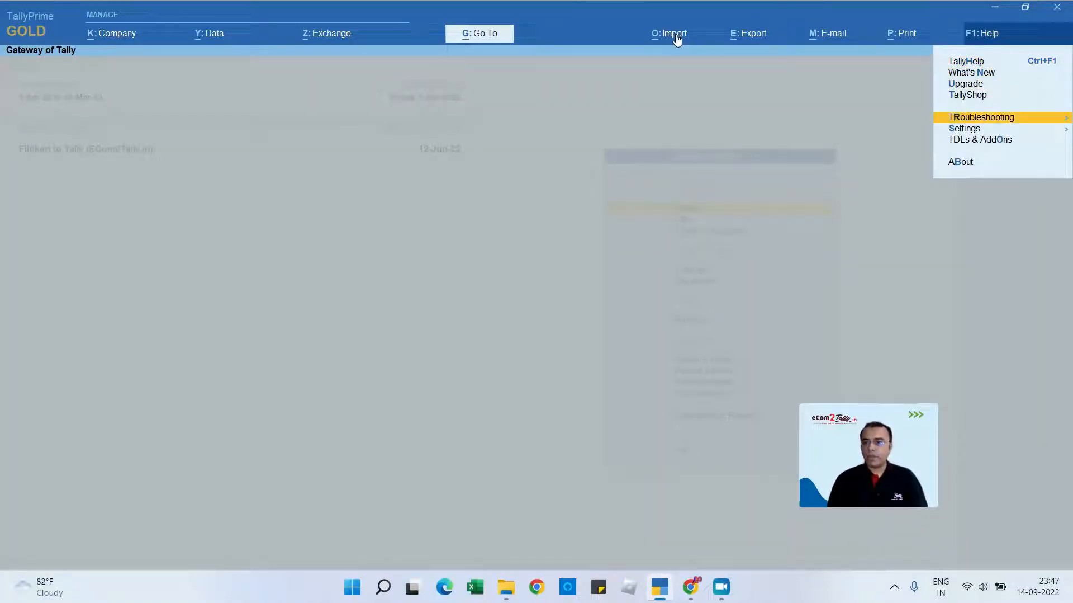
pyautogui.press('Return')
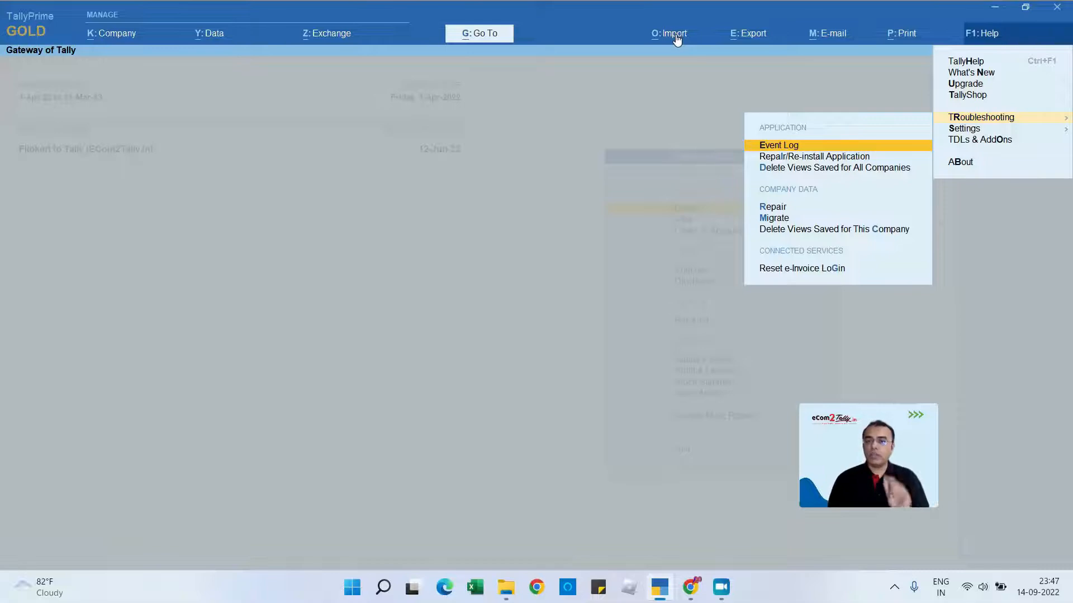
pyautogui.press('Return')
pyautogui.press('Escape')
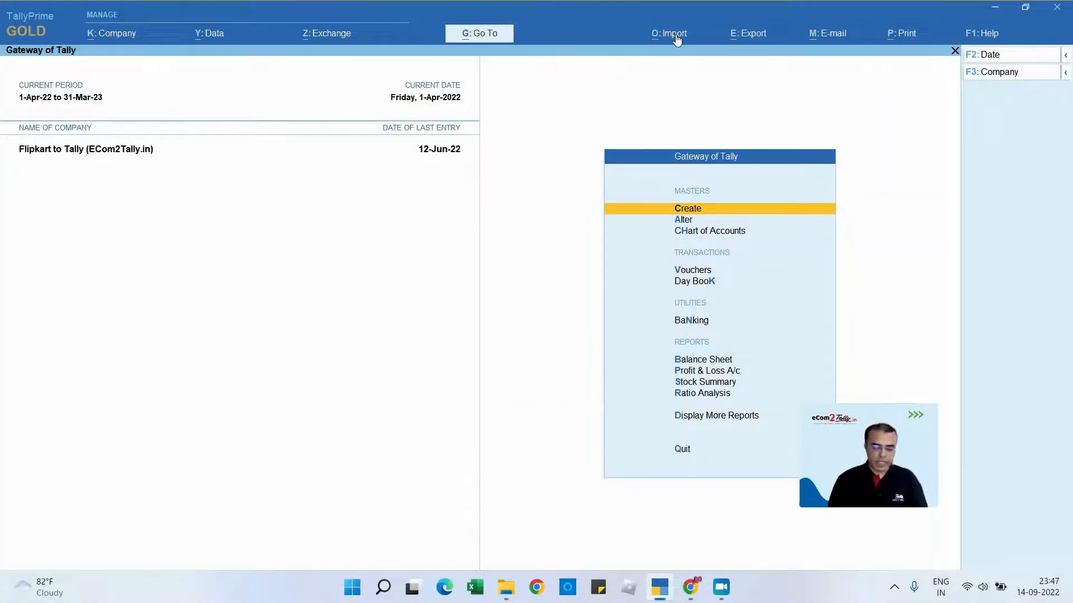
# - Show the Windows desktop and open the TallyPrime installation folder through the properties of its desktop shortcut
pyautogui.press('super+d')
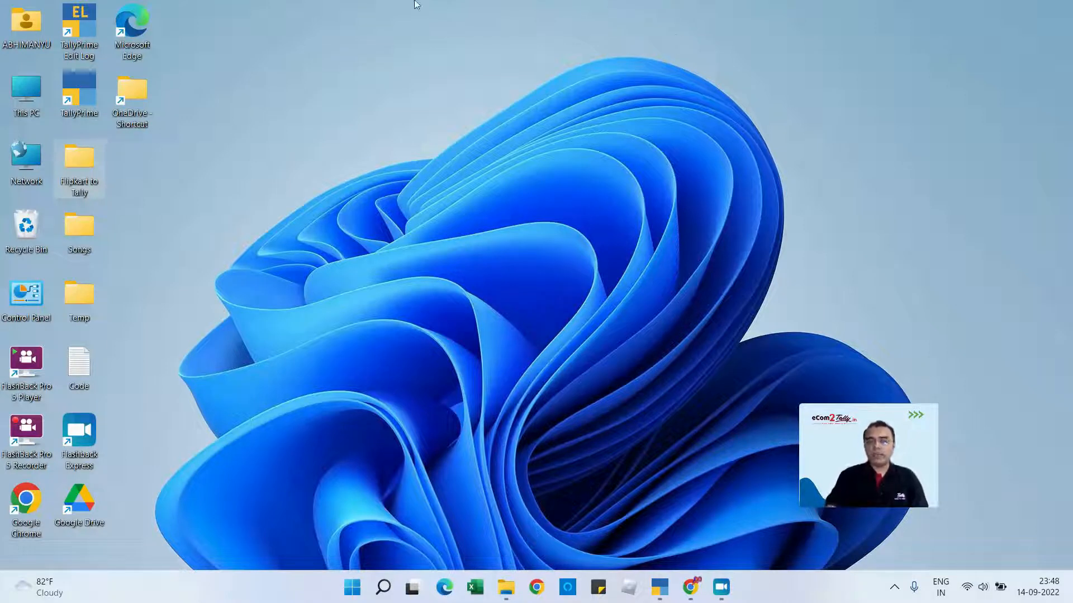
pyautogui.rightClick(72, 78)
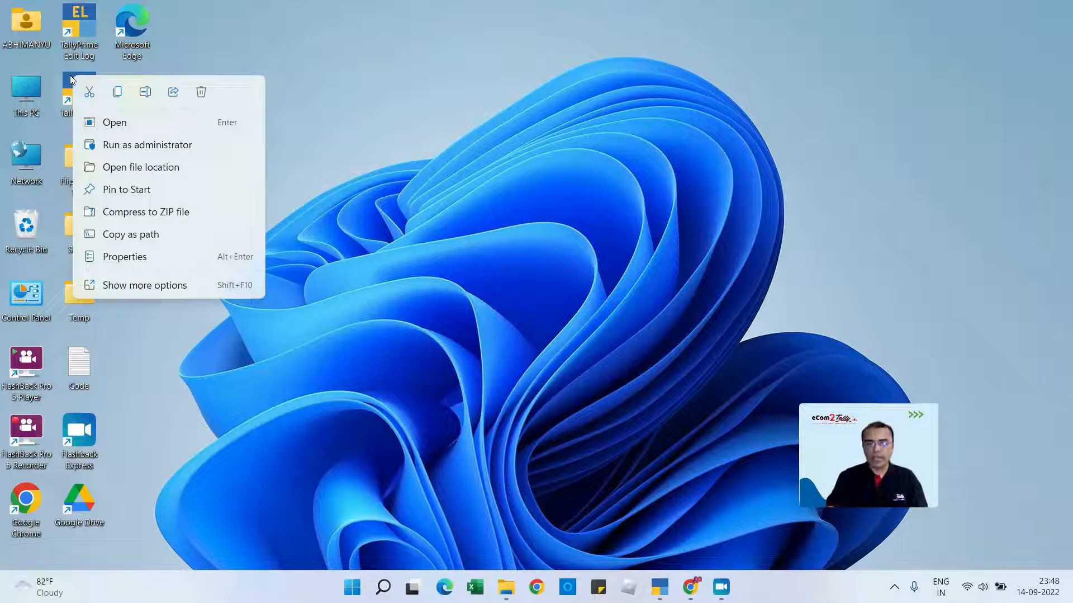
pyautogui.click(131, 256)
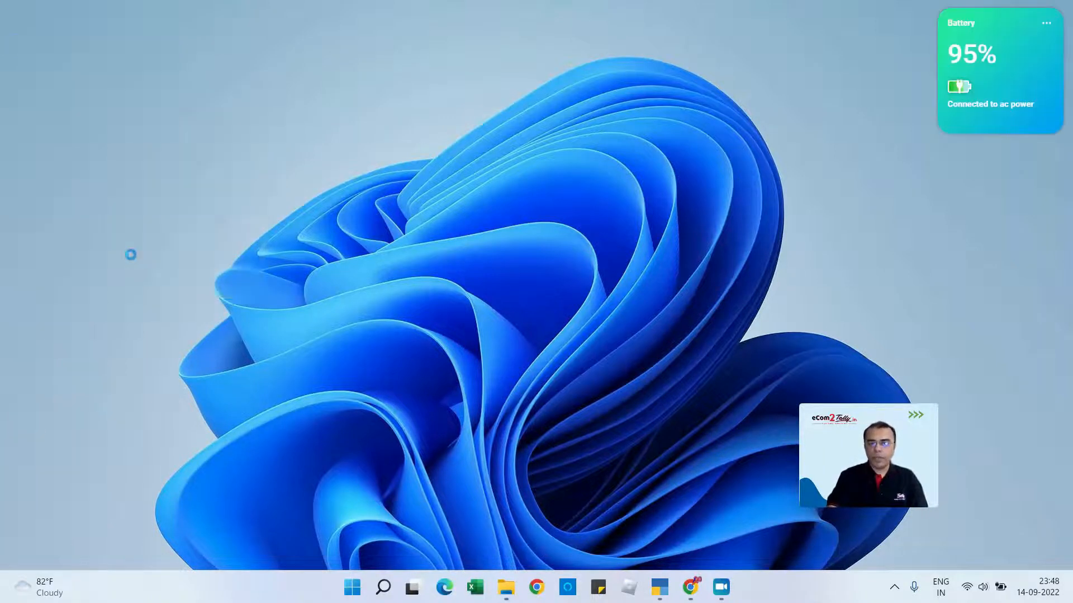
pyautogui.click(129, 330)
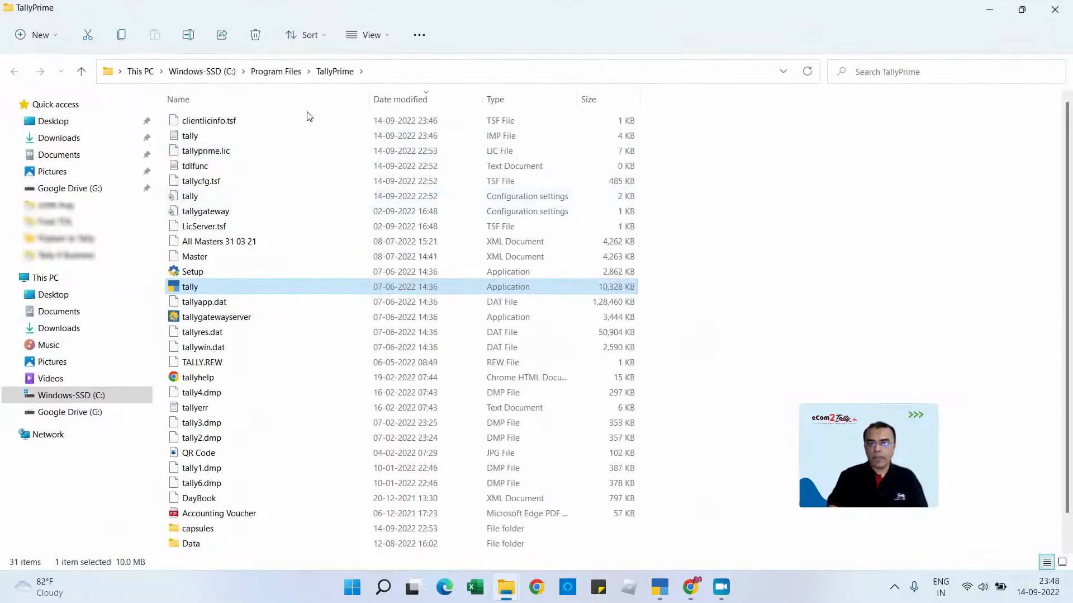
# - Open the tally IMP log file from the TallyPrime folder in Notepad and go to its most recent import entry
pyautogui.click(505, 138)
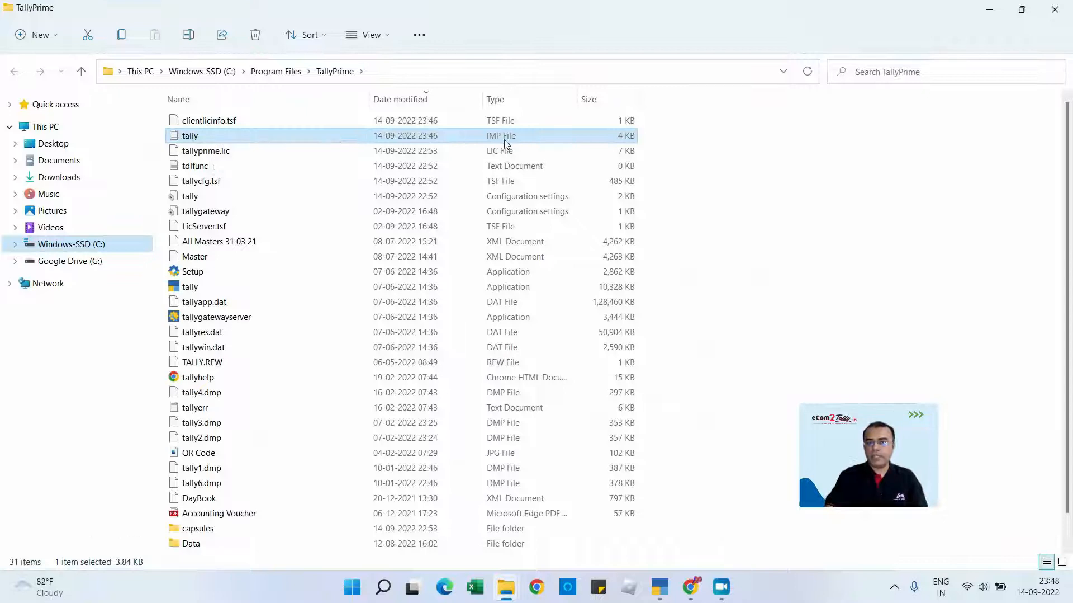
pyautogui.doubleClick(230, 135)
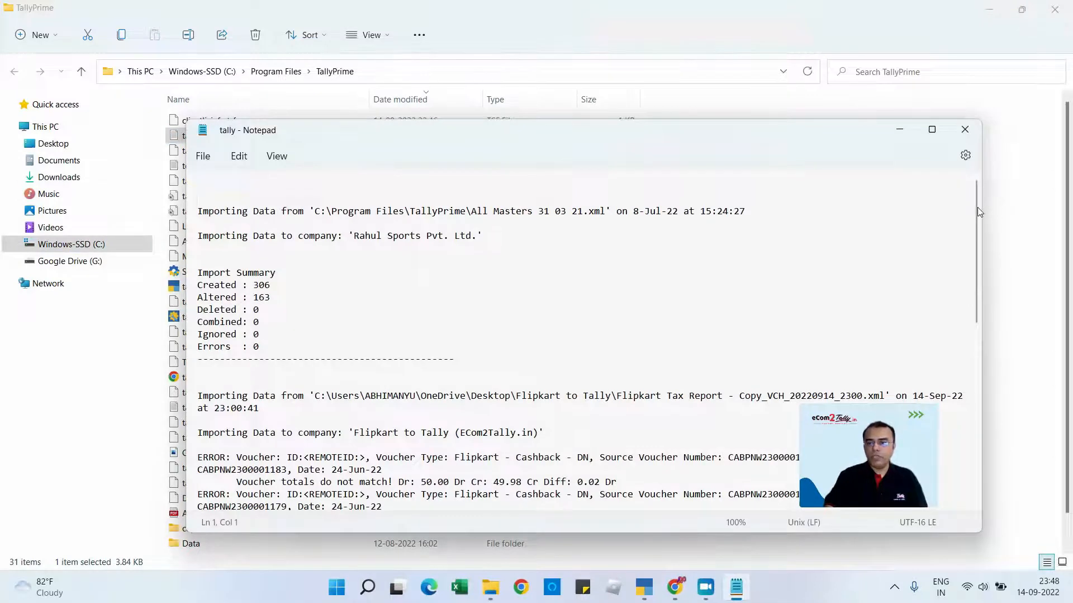
pyautogui.moveTo(979, 211); pyautogui.dragTo(982, 311)
pyautogui.scroll(-3, 983, 352)
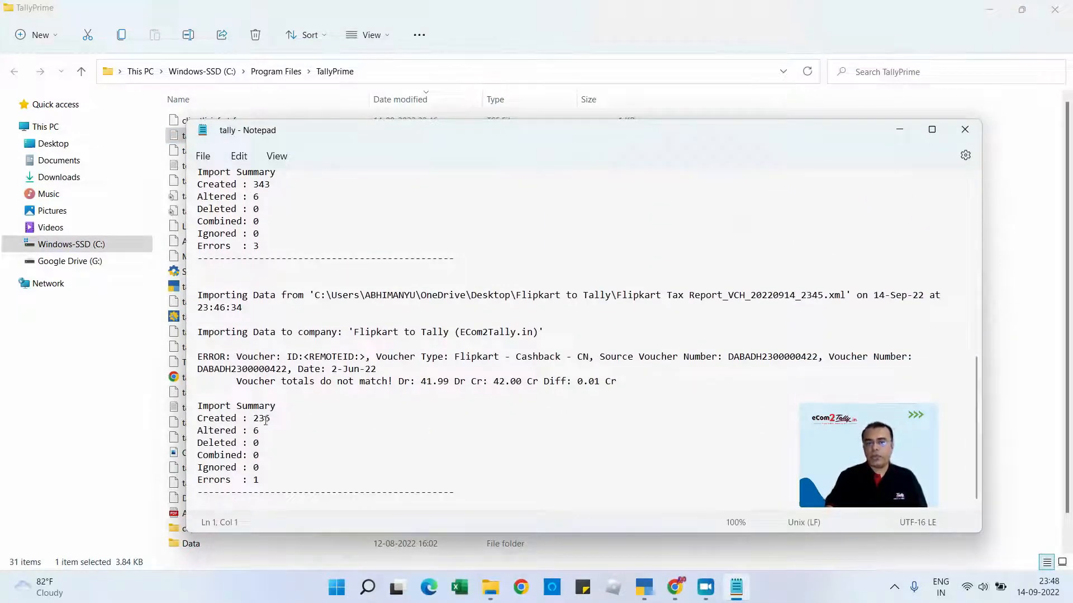
# - Examine the created and error counts of the latest import summary and the difference reported for the rejected voucher
pyautogui.moveTo(270, 418); pyautogui.dragTo(253, 419)
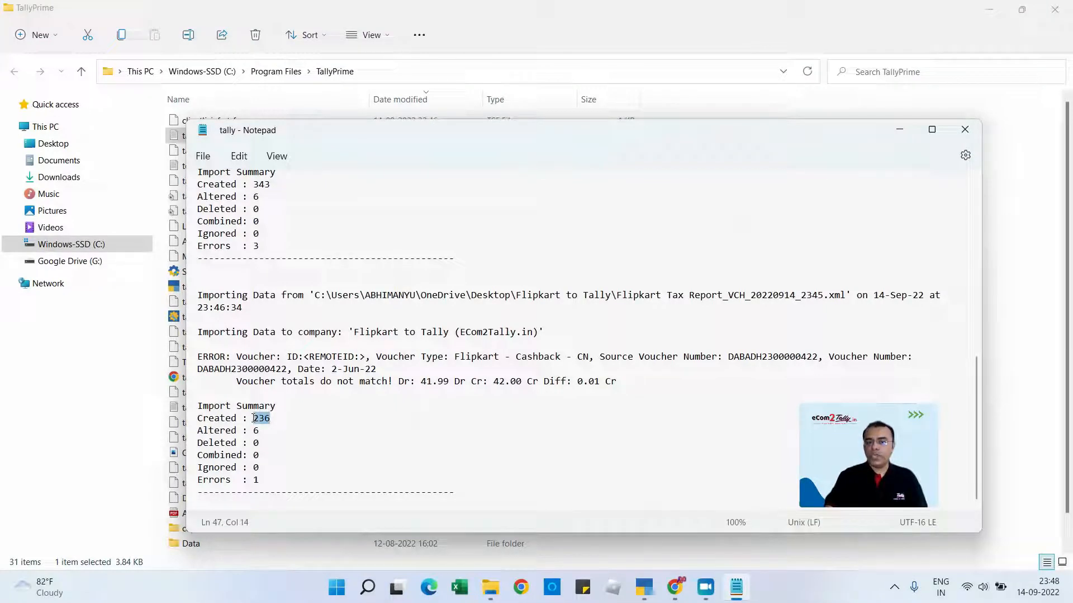
pyautogui.click(263, 426)
pyautogui.click(262, 479)
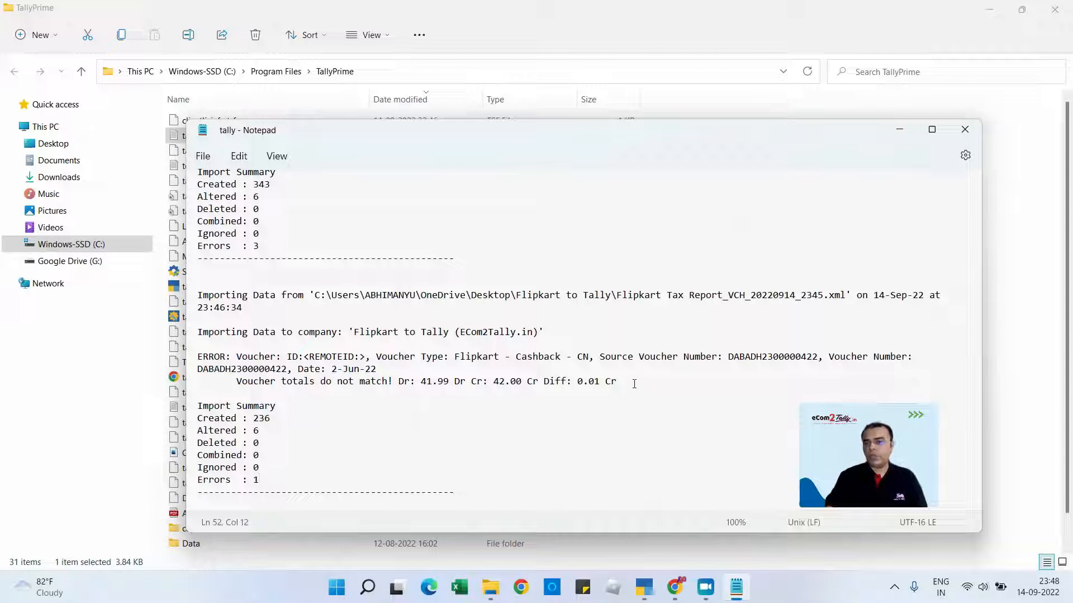
pyautogui.moveTo(634, 383); pyautogui.dragTo(547, 383)
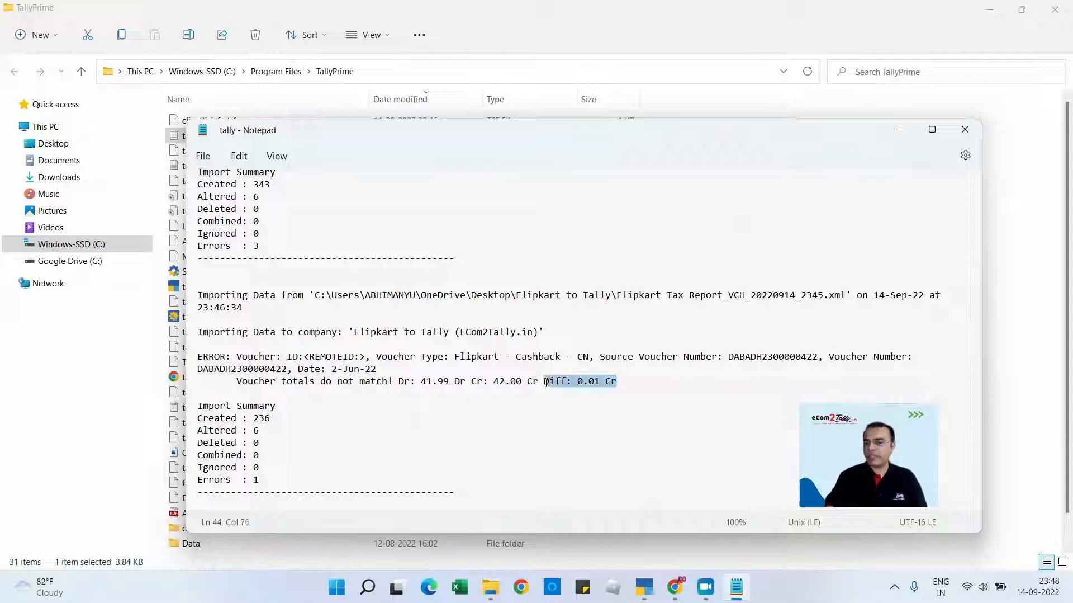
# - Close the import log, the installation folder and the shortcut properties, and switch back to TallyPrime
pyautogui.click(965, 130)
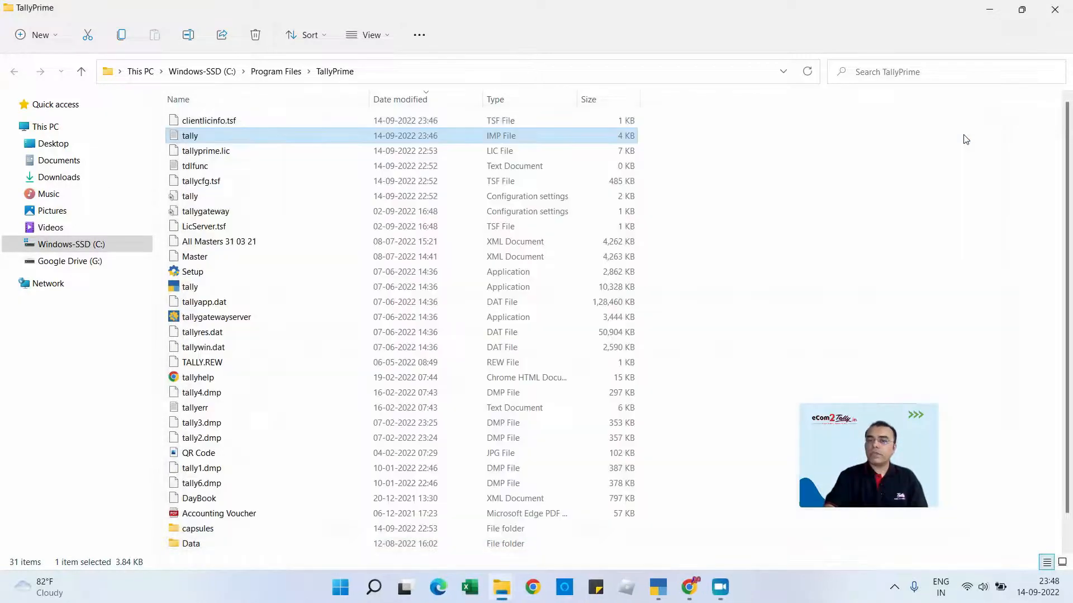
pyautogui.click(1058, 15)
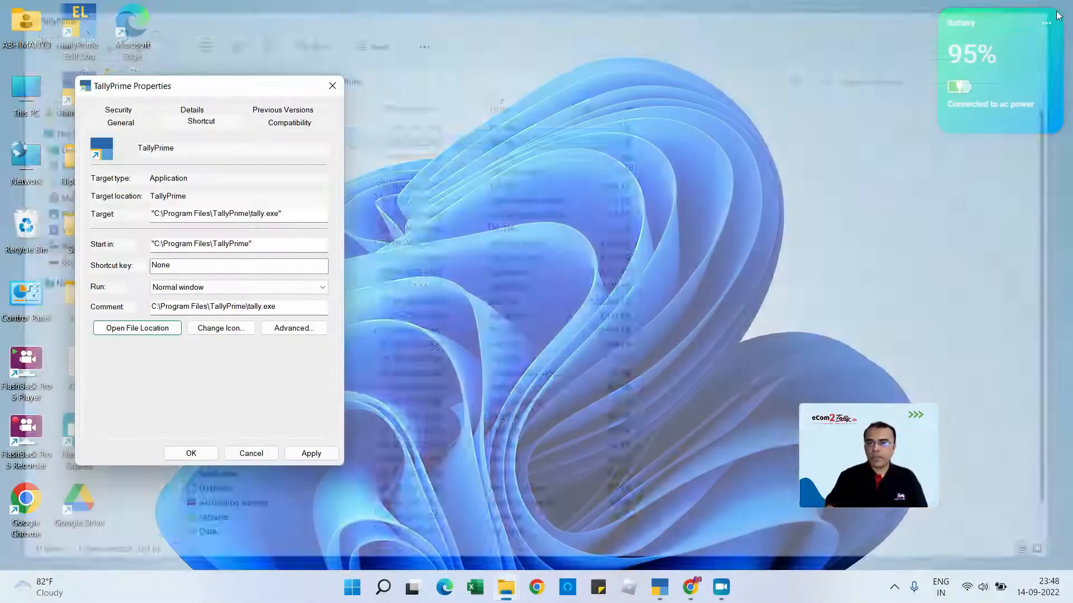
pyautogui.click(334, 85)
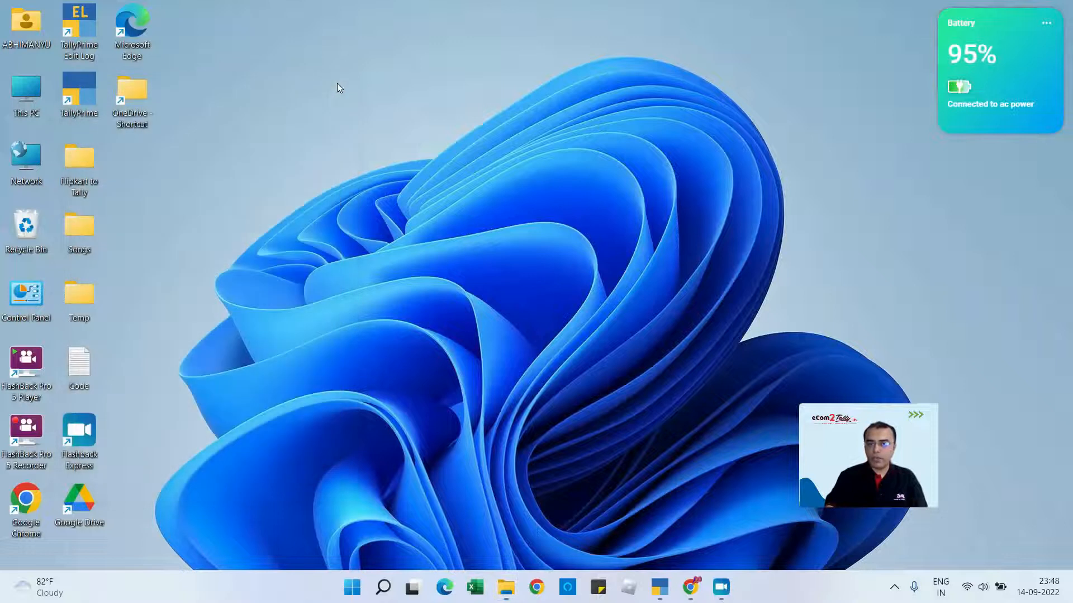
pyautogui.click(661, 587)
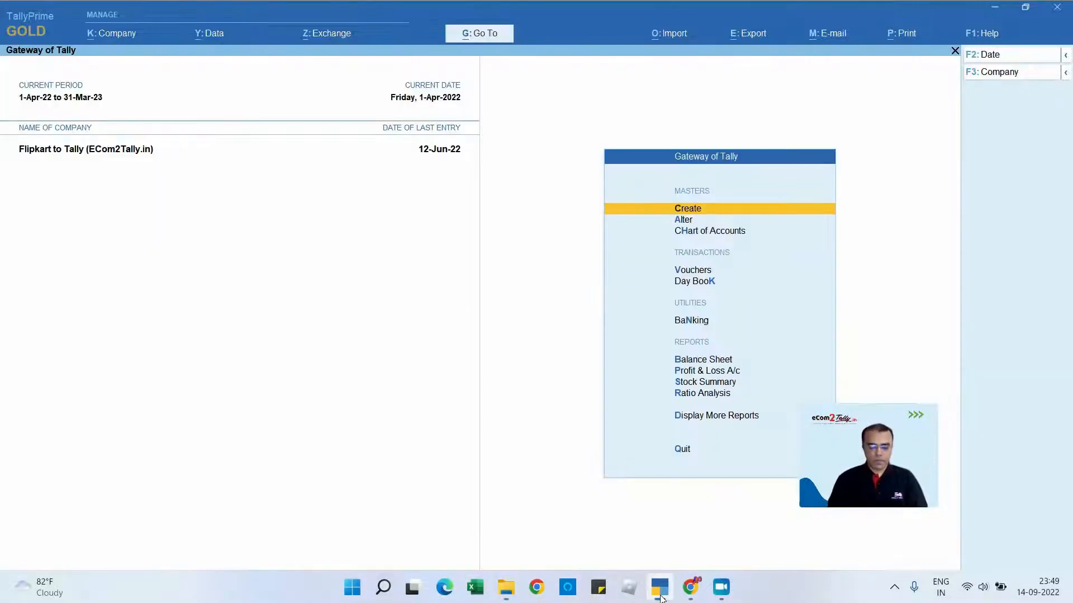
# - Open the Statistics report and drill down through Flipkart Sales to the June voucher list
pyautogui.press('d')
pyautogui.press('s')
pyautogui.press('s')
pyautogui.press('Down')
pyautogui.press('Down')
pyautogui.press('Down')
pyautogui.press('Down')
pyautogui.press('Down')
pyautogui.press('Down')
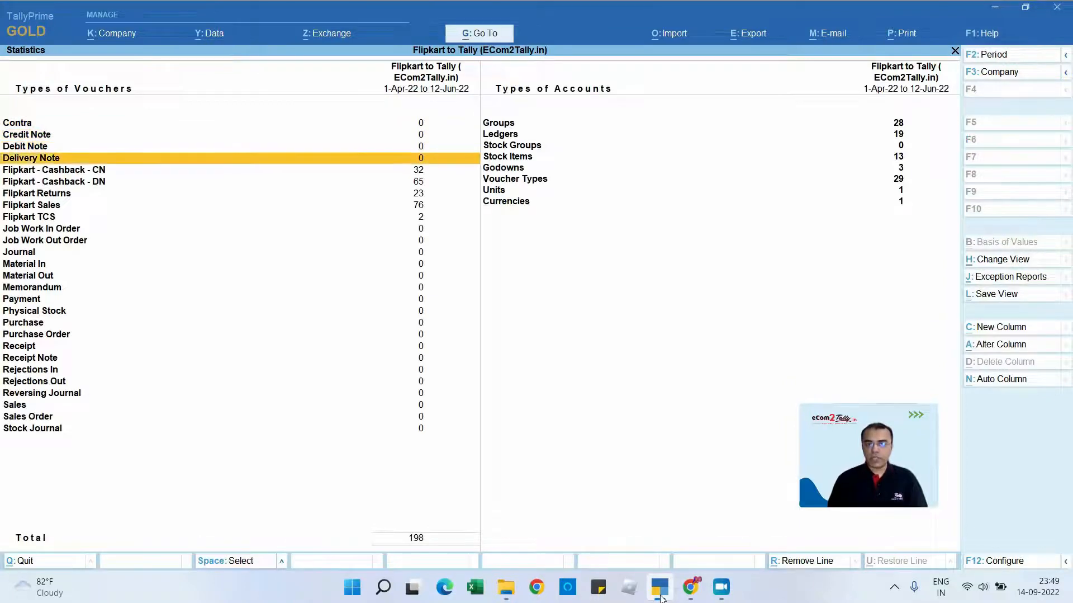
pyautogui.press('Down')
pyautogui.press('Return')
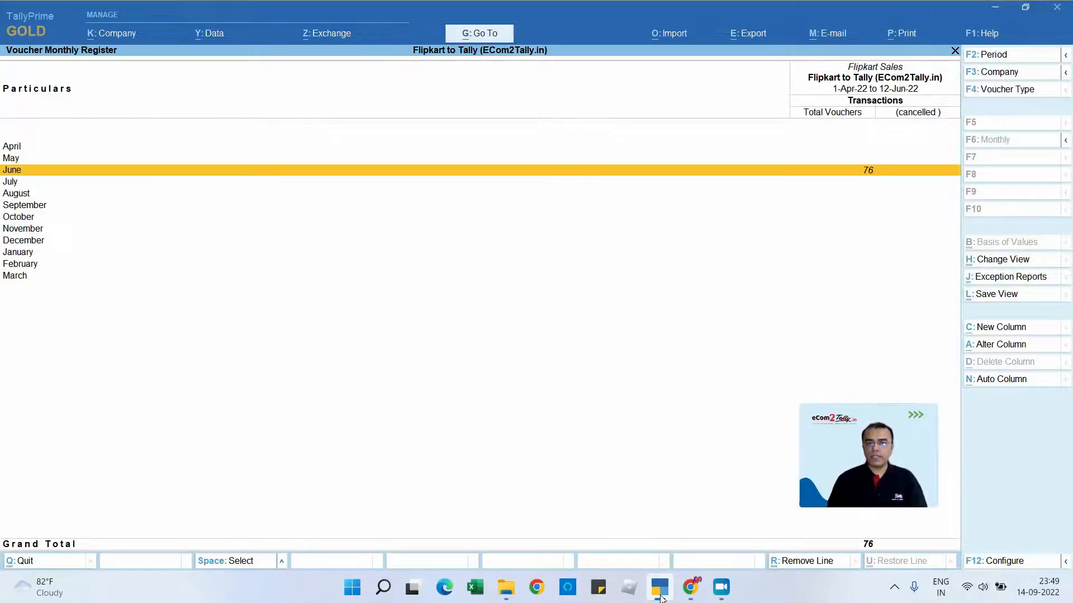
pyautogui.press('Return')
# - Look through the June Flipkart Sales vouchers and open the 1-Jun-22 voucher for 449.00
pyautogui.press('Down')
pyautogui.press('Down')
pyautogui.press('Down')
pyautogui.press('Down')
pyautogui.press('Down')
pyautogui.press('Down')
pyautogui.press('Down')
pyautogui.press('Down')
pyautogui.press('Down')
pyautogui.press('Down')
pyautogui.press('Down')
pyautogui.press('Down')
pyautogui.press('Down')
pyautogui.press('Down')
pyautogui.press('Down')
pyautogui.press('Down')
pyautogui.press('Down')
pyautogui.press('Down')
pyautogui.press('Down')
pyautogui.press('Down')
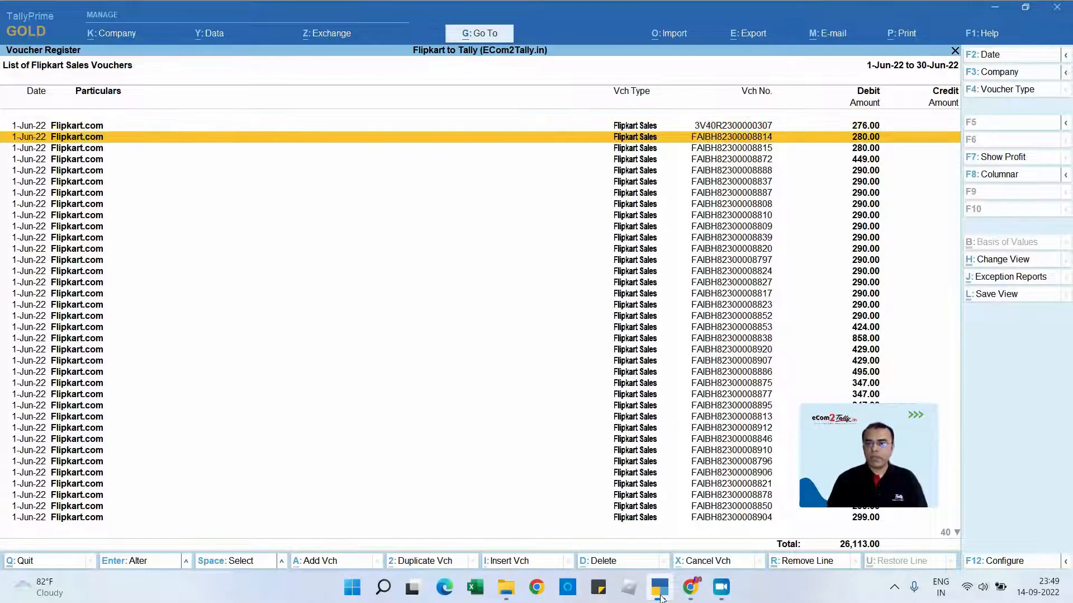
pyautogui.press('Up')
pyautogui.press('Up')
pyautogui.press('Up')
pyautogui.press('Up')
pyautogui.press('Up')
pyautogui.press('Up')
pyautogui.press('Up')
pyautogui.press('Up')
pyautogui.press('Up')
pyautogui.press('Up')
pyautogui.press('Up')
pyautogui.press('Up')
pyautogui.press('Up')
pyautogui.press('Up')
pyautogui.press('Up')
pyautogui.press('Up')
pyautogui.press('Up')
pyautogui.press('Up')
pyautogui.press('Up')
pyautogui.press('Up')
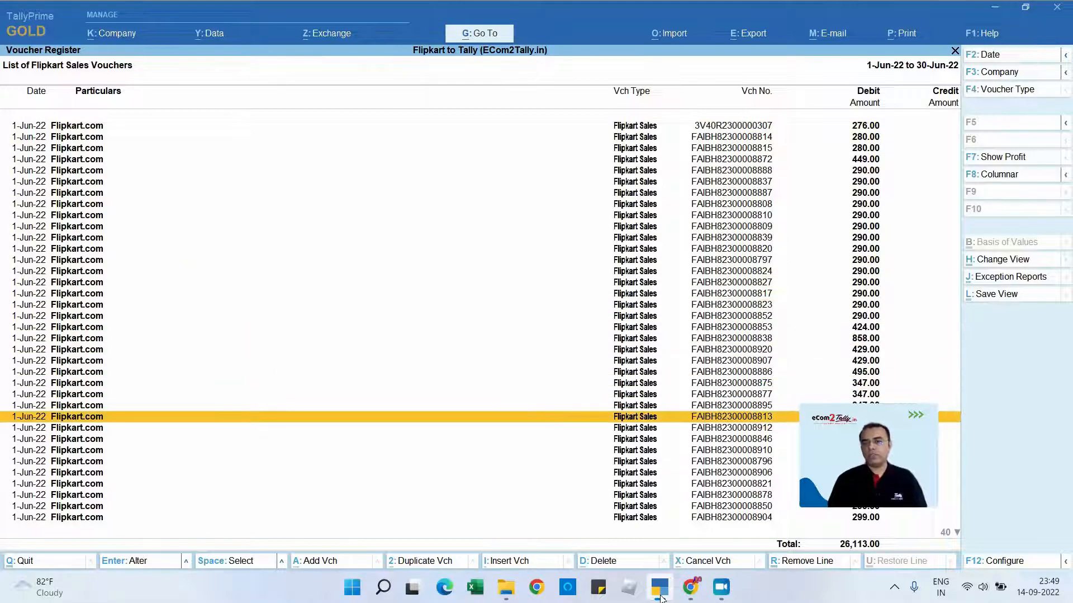
pyautogui.press('Return')
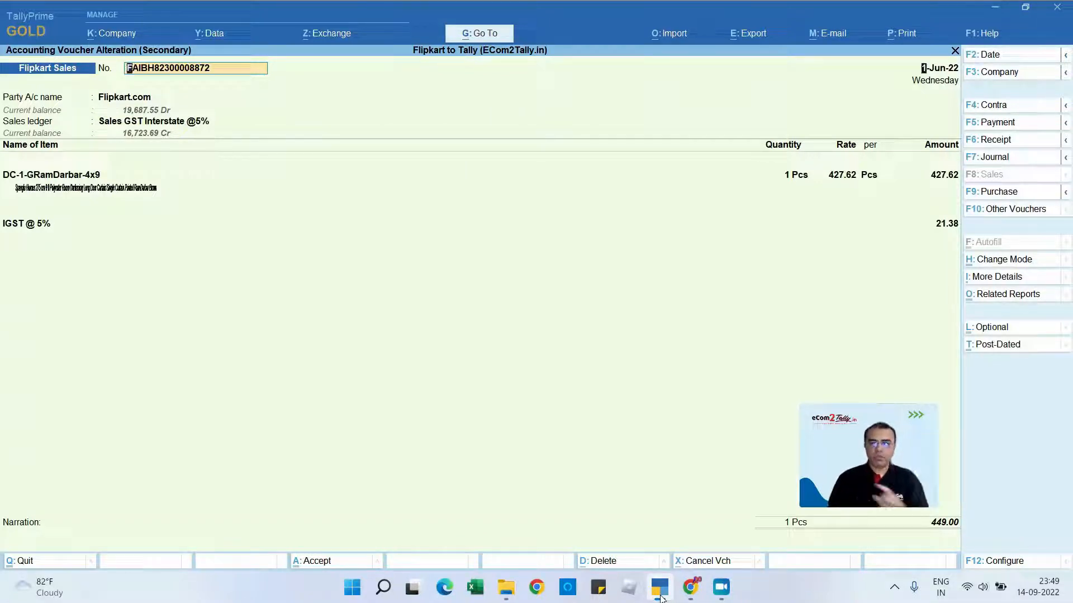
# - Go through the voucher's header and dispatch details as far as the order number
pyautogui.press('Return')
pyautogui.press('Return')
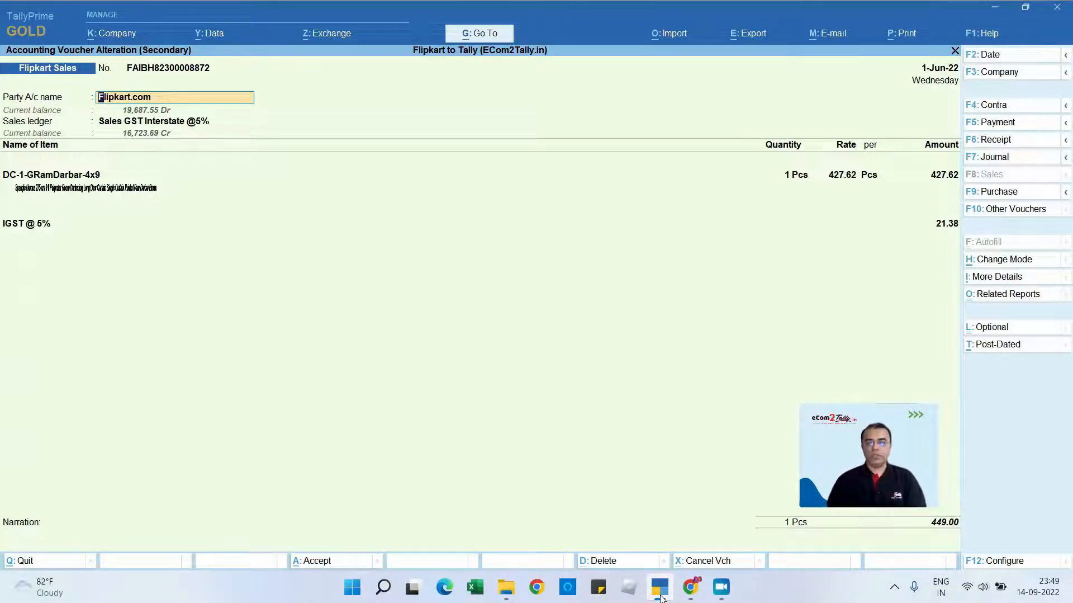
pyautogui.press('Return')
pyautogui.press('Return')
pyautogui.press('Return')
pyautogui.press('Return')
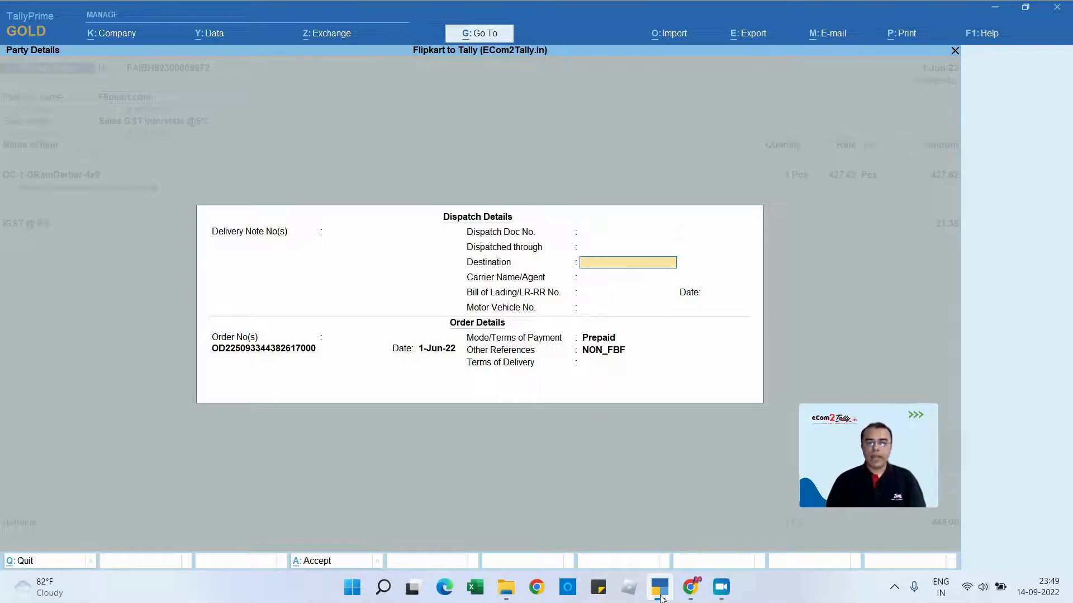
pyautogui.press('Return')
pyautogui.press('Return')
pyautogui.press('Return')
pyautogui.press('Return')
pyautogui.press('Return')
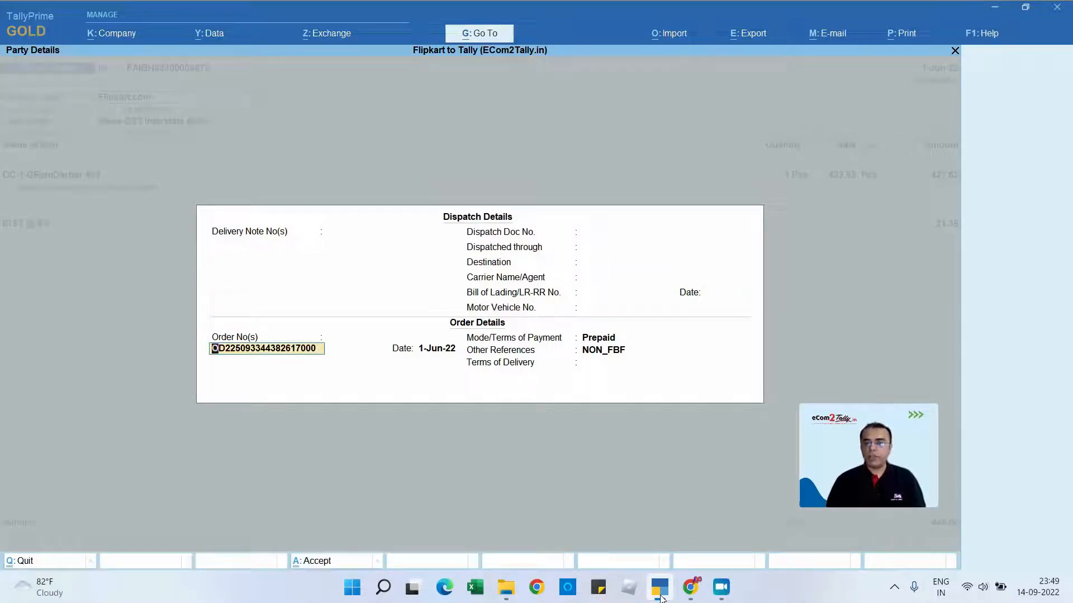
# - Review the order date, mode of payment and other references, and continue to the buyer's party details
pyautogui.press('Return')
pyautogui.press('Return')
pyautogui.press('Return')
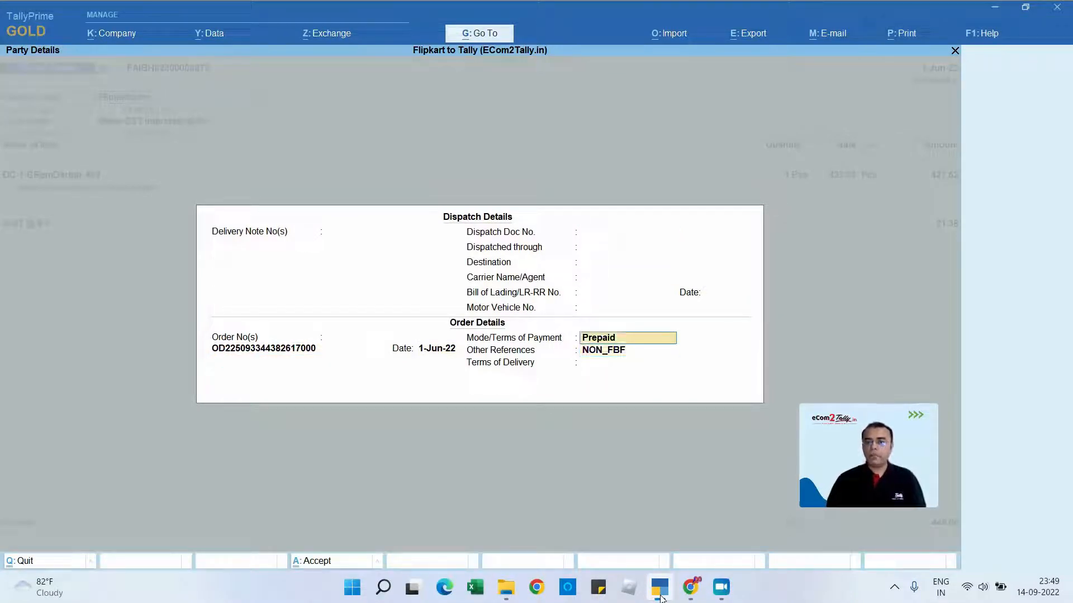
pyautogui.press('Return')
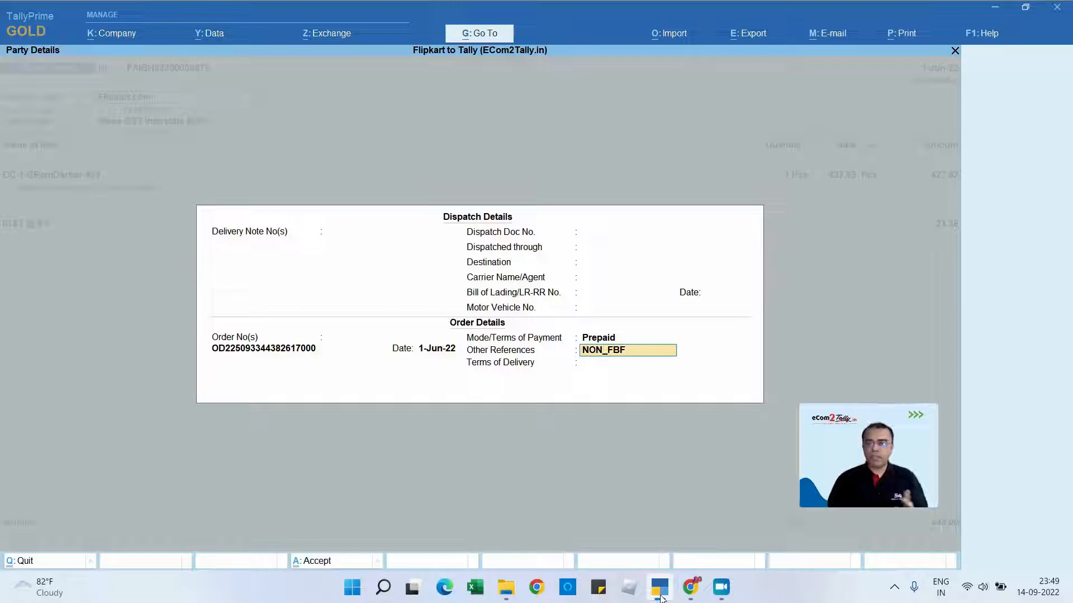
pyautogui.press('Return')
pyautogui.press('Return')
# - Review the buyer's address, country and state in the party details
pyautogui.press('Return')
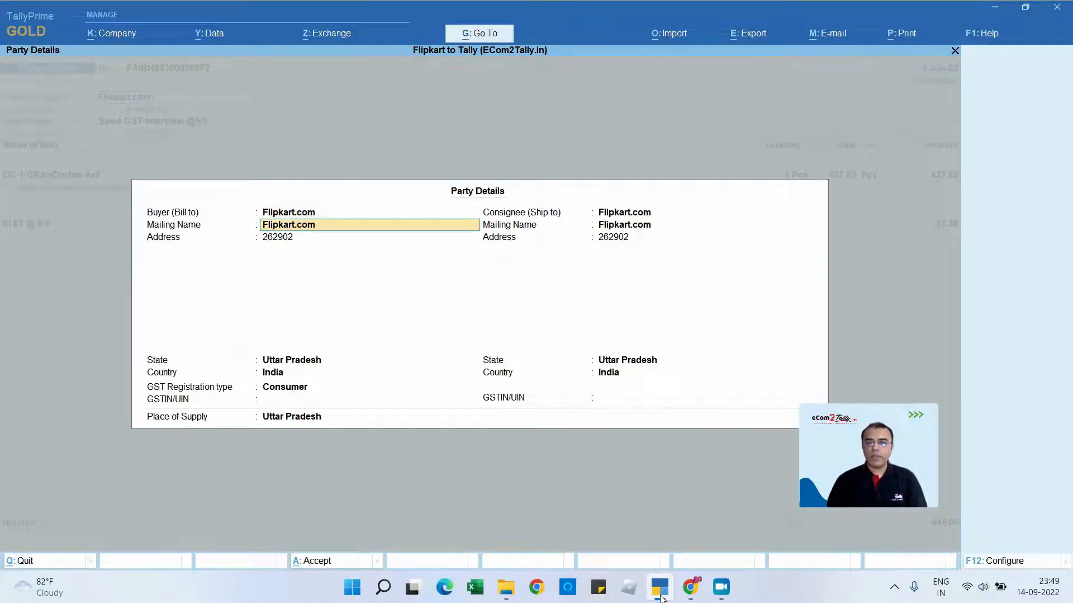
pyautogui.press('Return')
pyautogui.press('Return')
pyautogui.press('Return')
pyautogui.press('Return')
pyautogui.press('Return')
pyautogui.press('BackSpace')
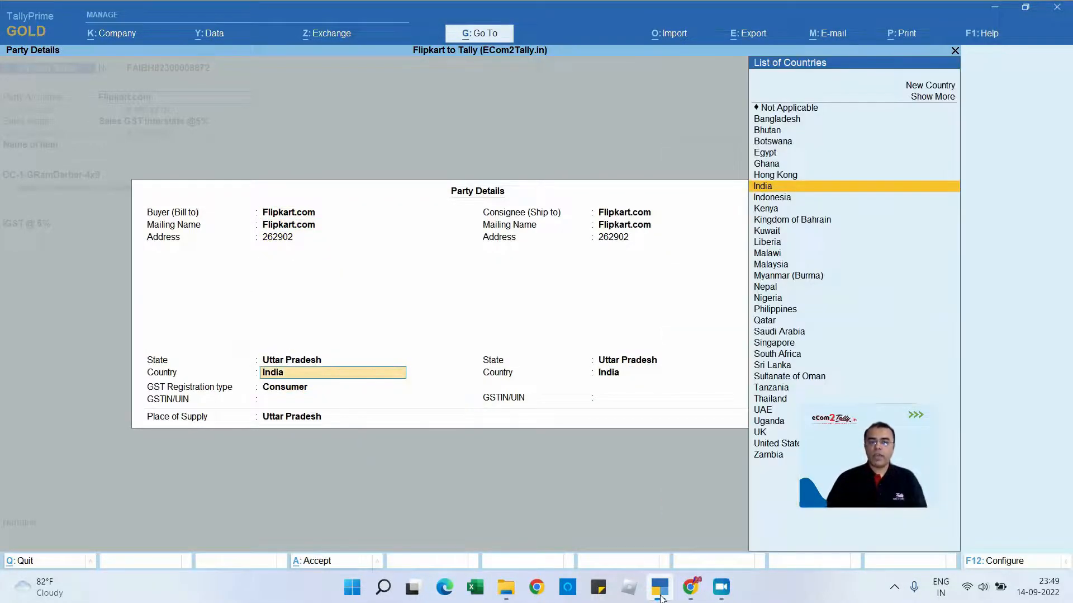
pyautogui.press('BackSpace')
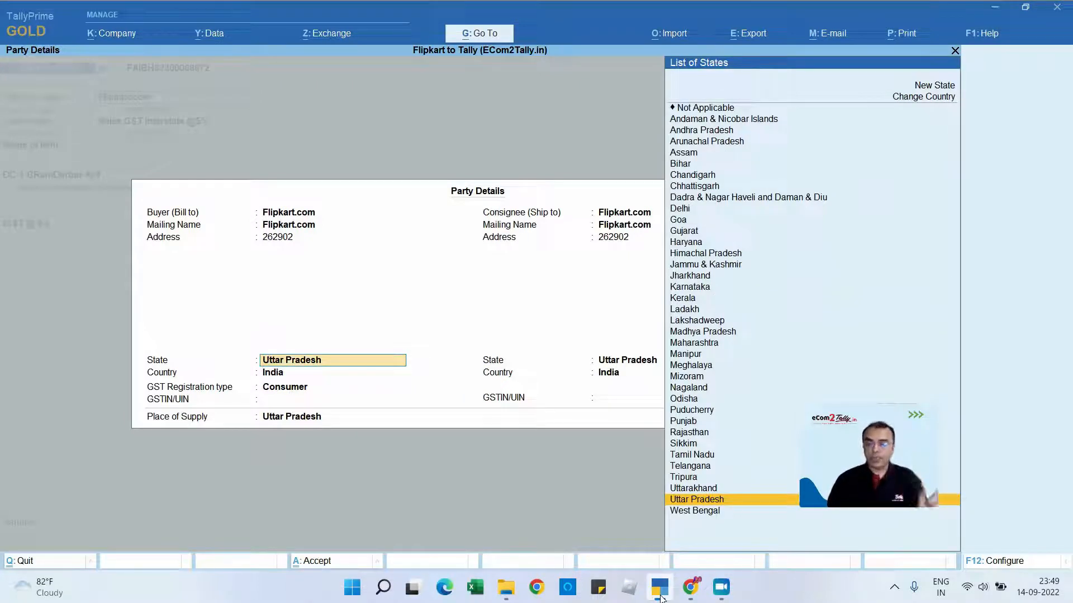
# - Review the buyer's GST registration type and the consignee details, and return to the voucher's sales ledger
pyautogui.press('Return')
pyautogui.press('Return')
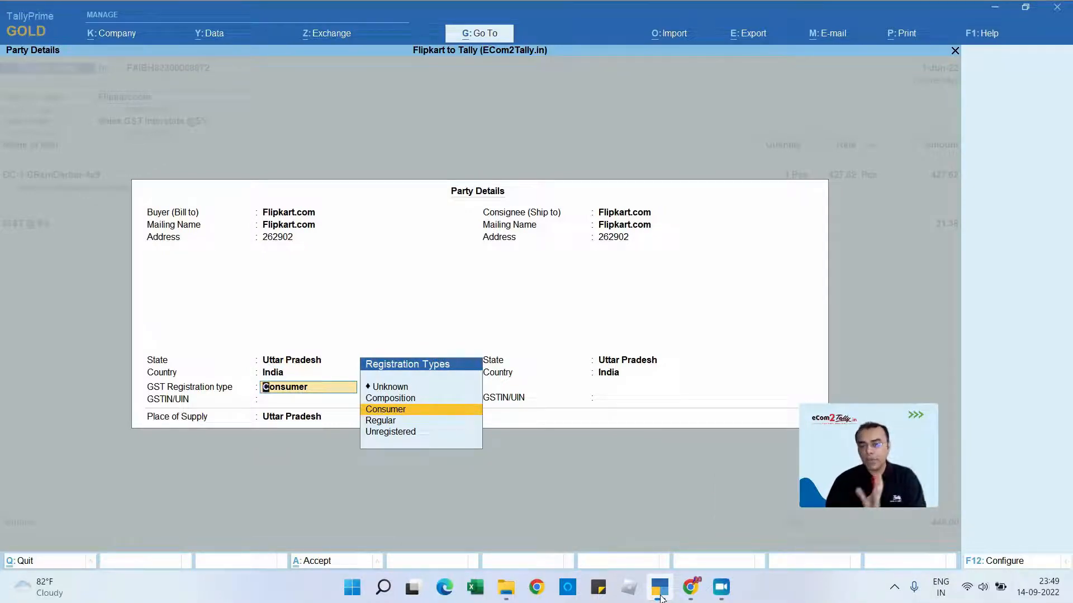
pyautogui.press('Return')
pyautogui.press('Return')
pyautogui.press('Return')
pyautogui.press('Return')
pyautogui.press('Return')
pyautogui.press('Return')
pyautogui.press('Return')
pyautogui.press('Return')
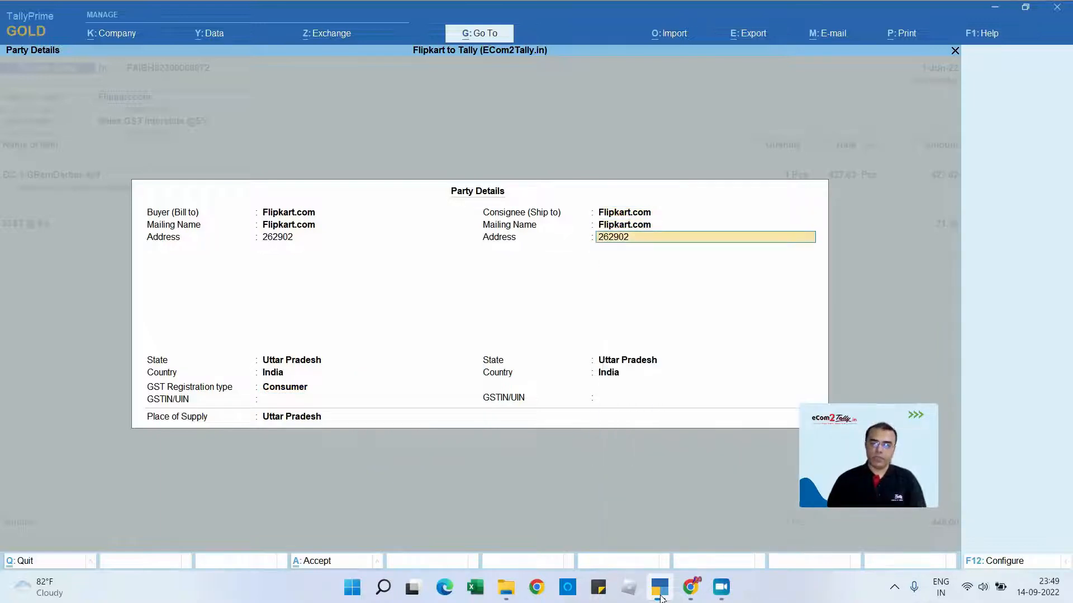
pyautogui.press('Return')
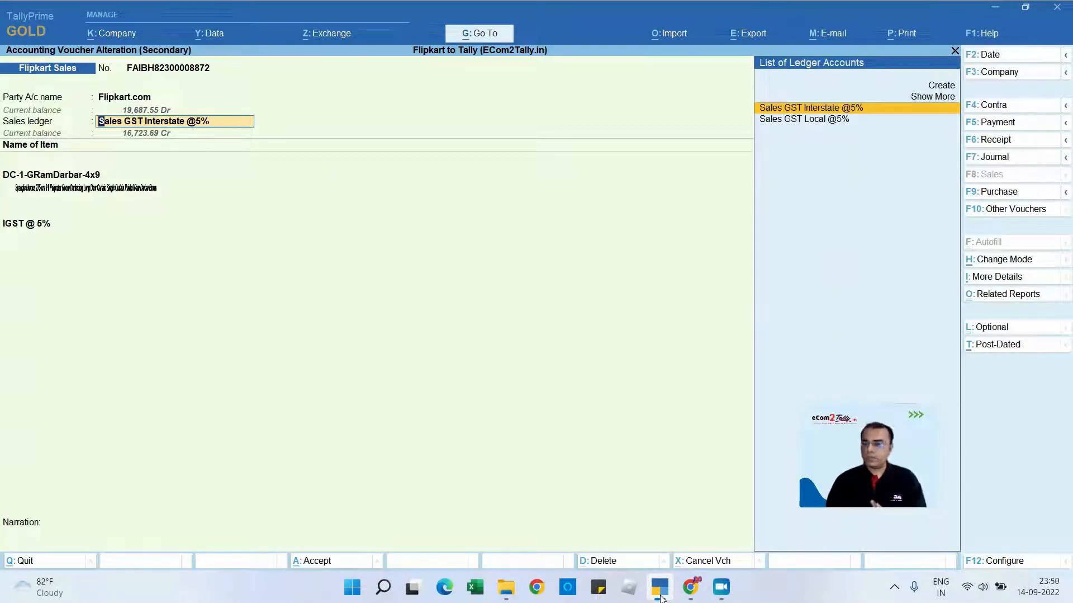
# - Keep the Sales GST Interstate @5% ledger and pass through its tax classification details to the stock item
pyautogui.press('Return')
pyautogui.press('Return')
pyautogui.press('Return')
pyautogui.press('Return')
pyautogui.press('Return')
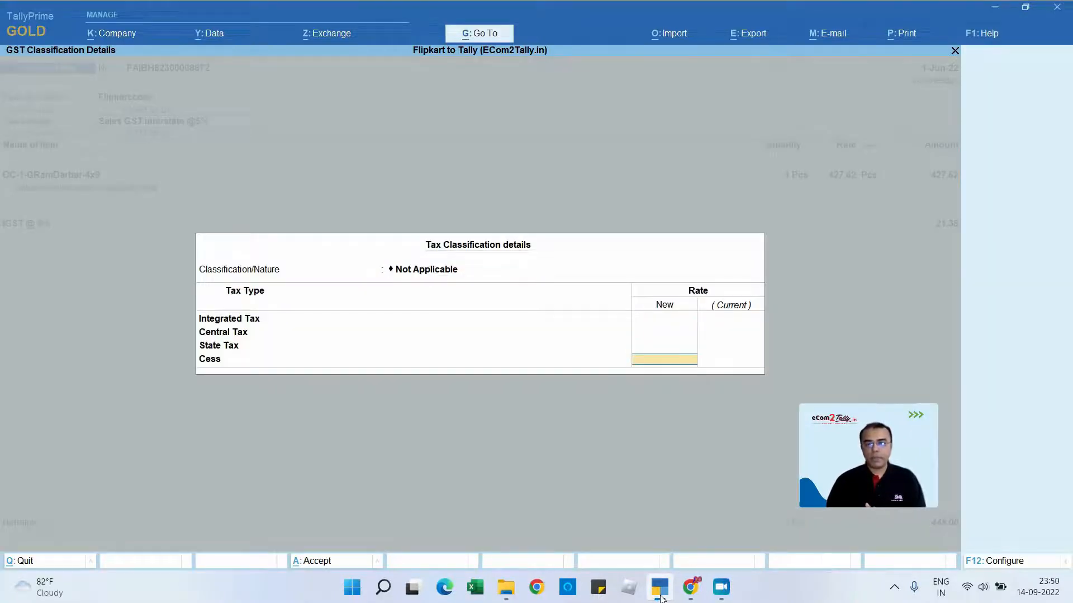
pyautogui.press('Return')
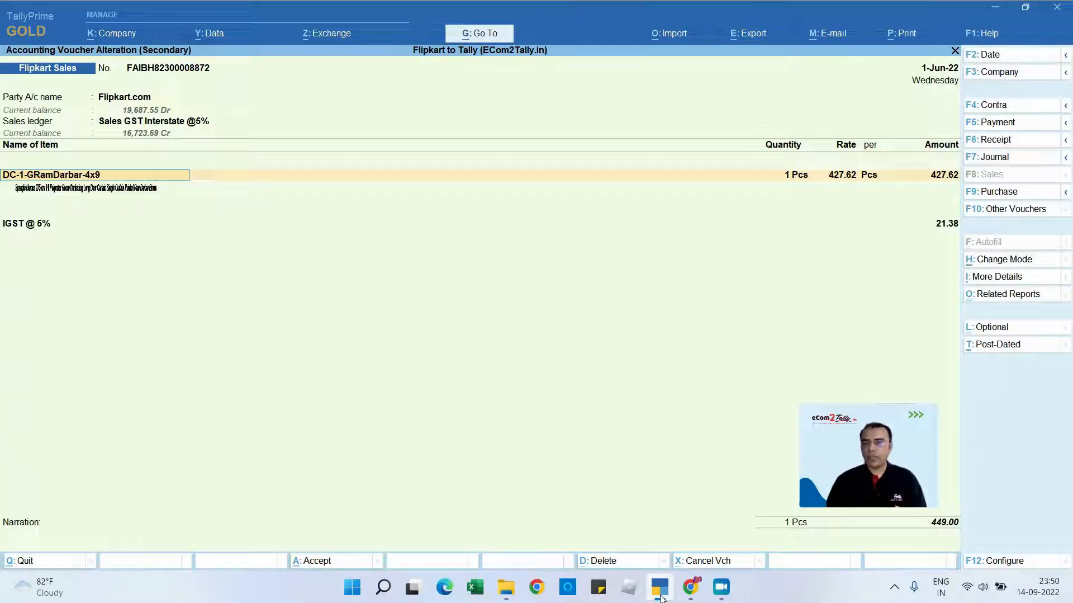
# - Open the item allocations for DC-1-GRamDarbar-4x9 and review the FBF_LITE, Main Location and NON_FBF godowns
pyautogui.press('Return')
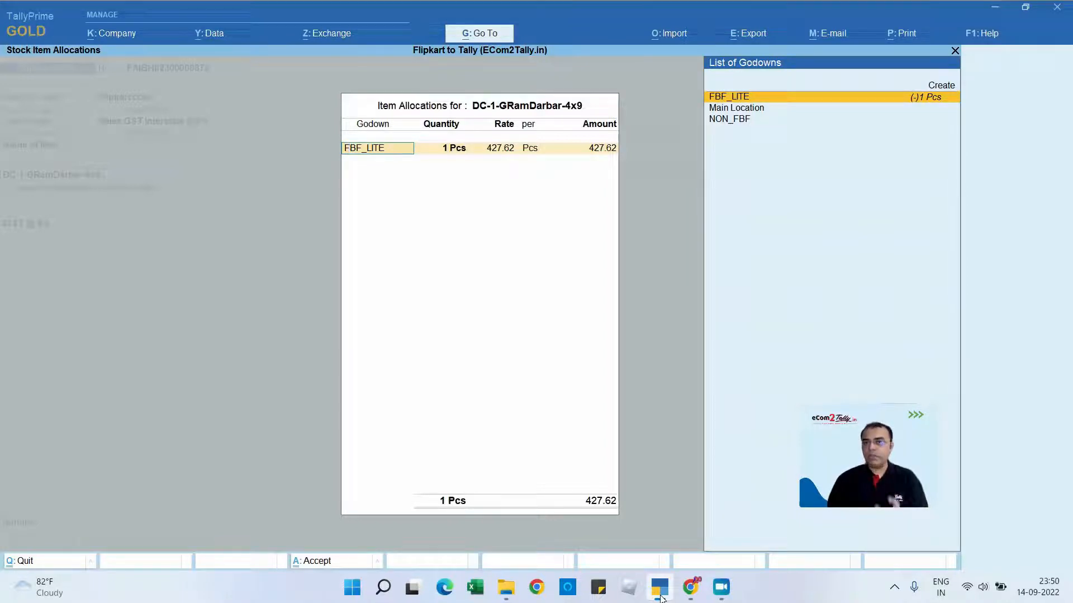
pyautogui.press('Down')
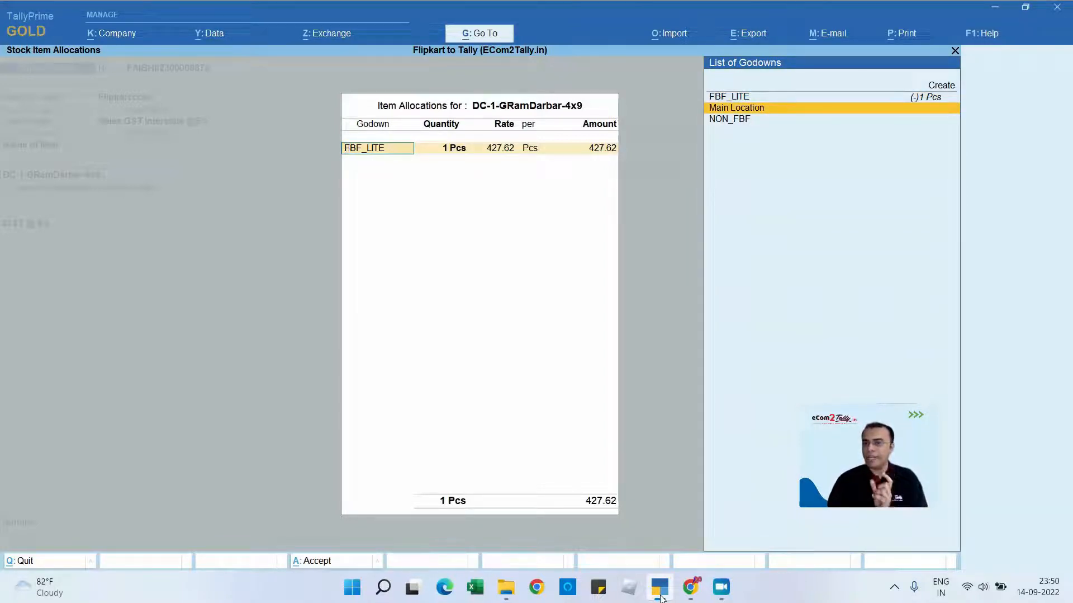
pyautogui.press('Up')
pyautogui.press('Down')
pyautogui.press('Down')
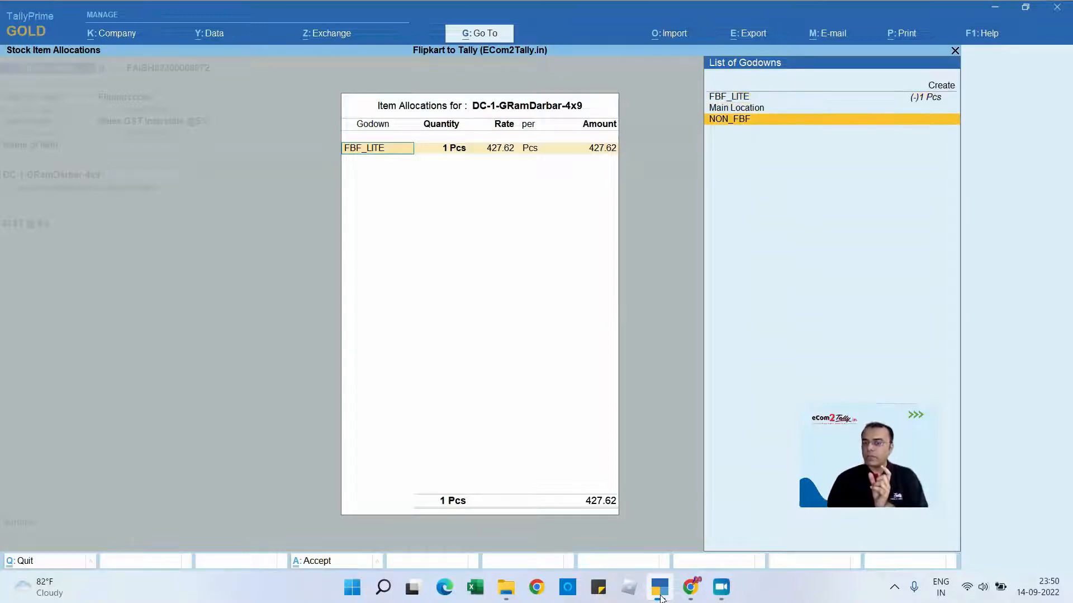
pyautogui.press('Up')
pyautogui.press('Up')
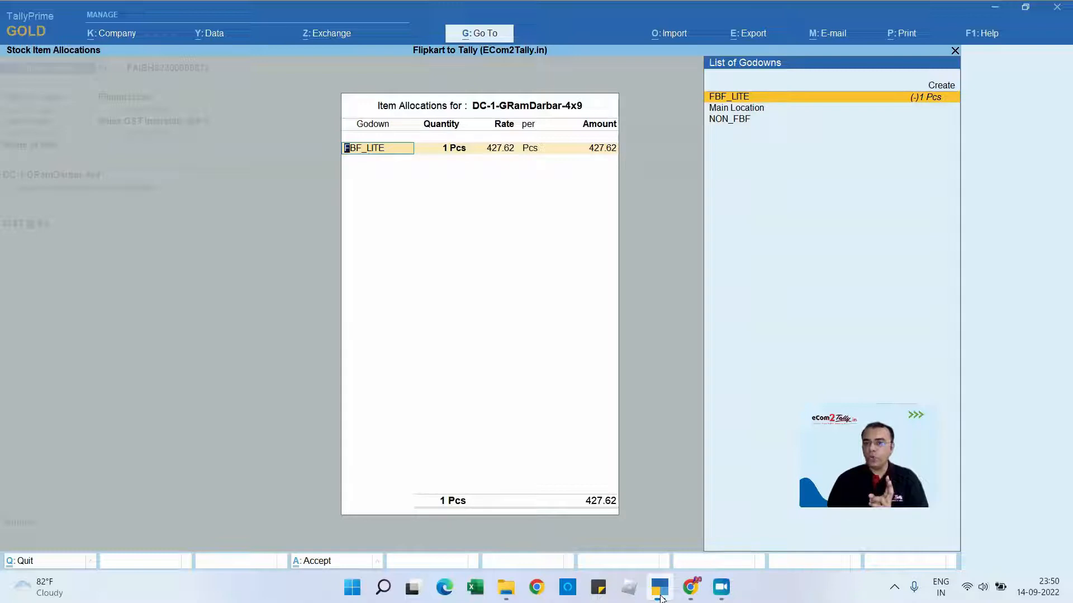
pyautogui.press('Down')
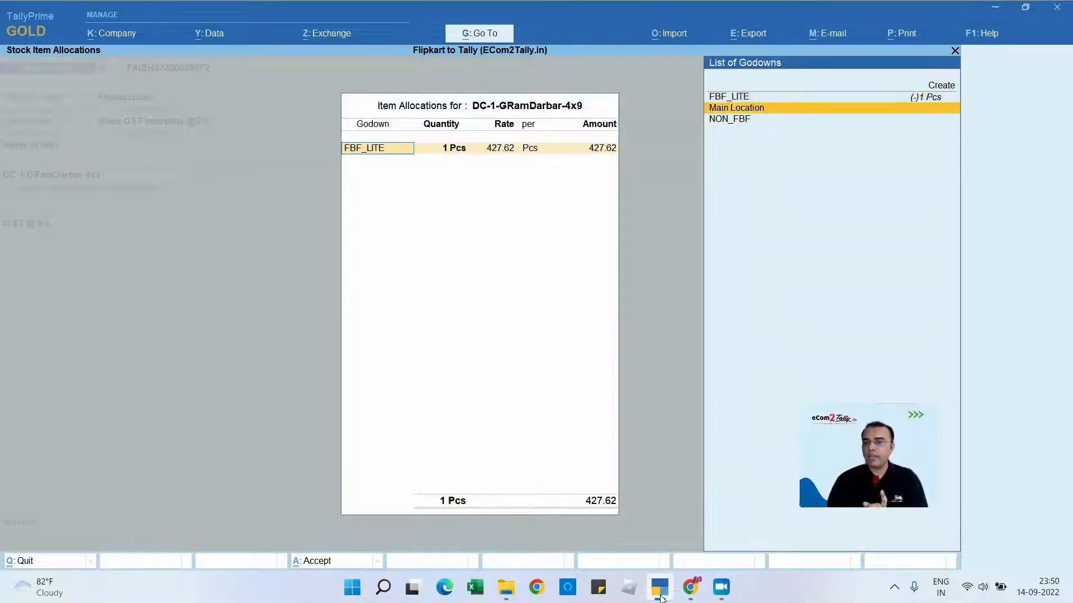
pyautogui.press('Down')
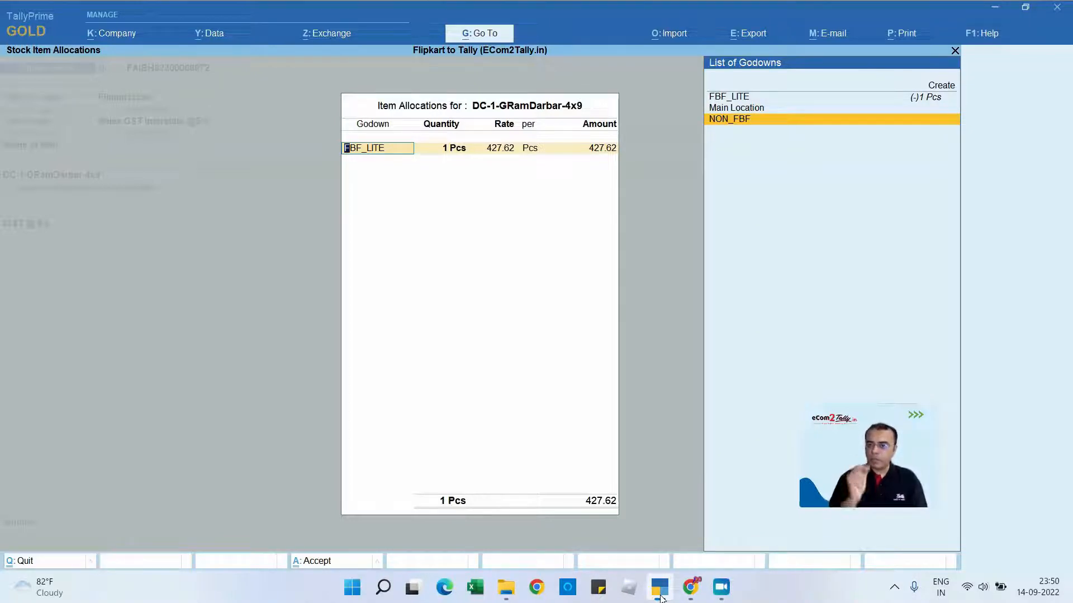
pyautogui.press('Up')
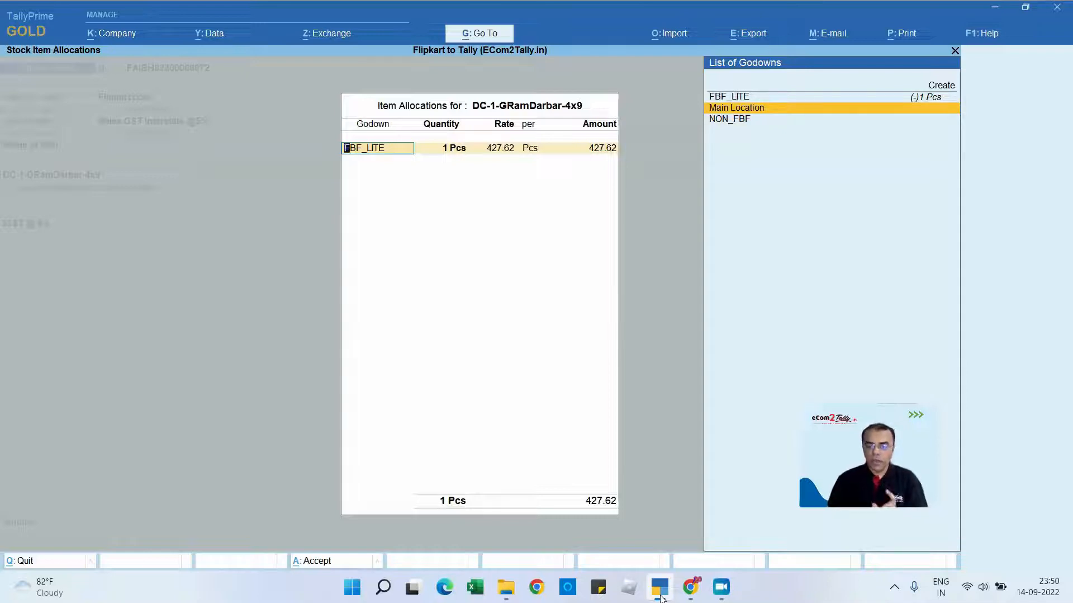
# - Open the Flipkart Tax Report workbook from the Flipkart to Tally folder and review the Fulfilment Type column of the Sales Report
pyautogui.click(502, 593)
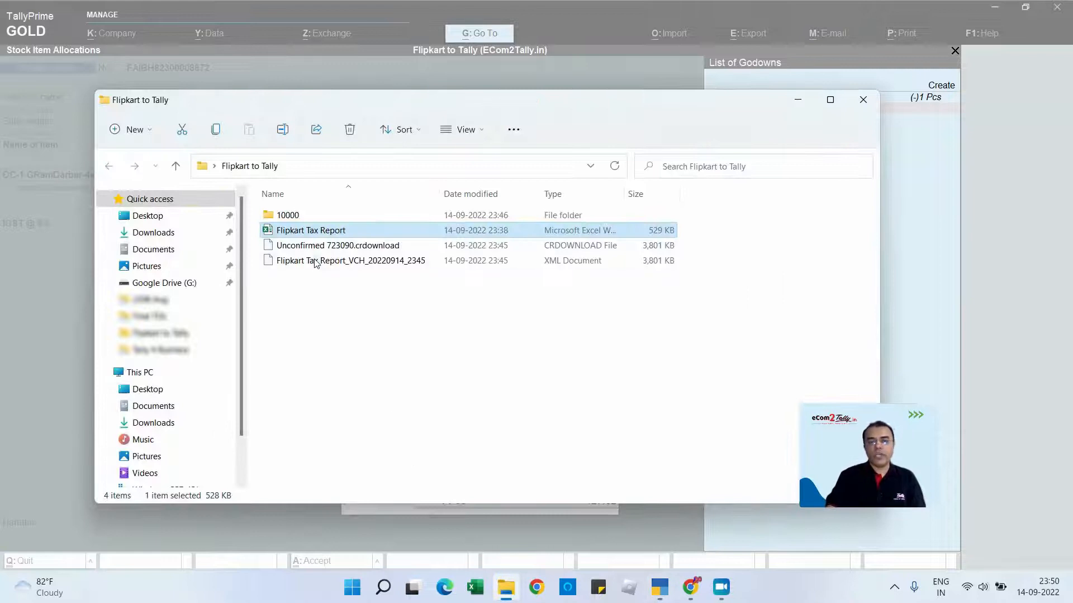
pyautogui.doubleClick(298, 234)
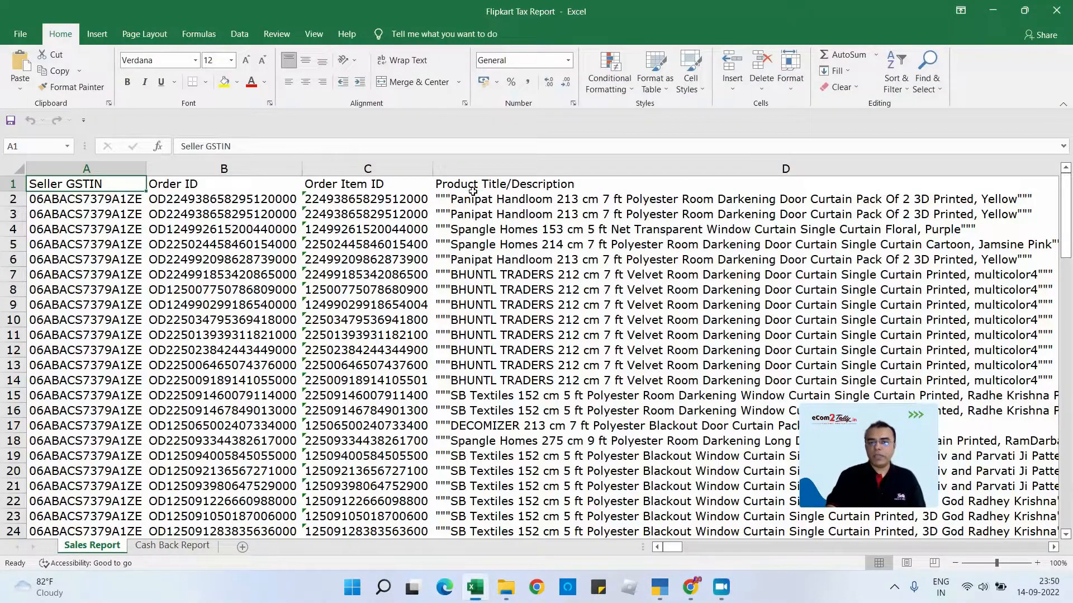
pyautogui.click(473, 194)
pyautogui.press('Right')
pyautogui.press('Right')
pyautogui.press('Right')
pyautogui.press('Right')
pyautogui.press('Right')
pyautogui.press('Right')
pyautogui.press('Right')
pyautogui.press('Right')
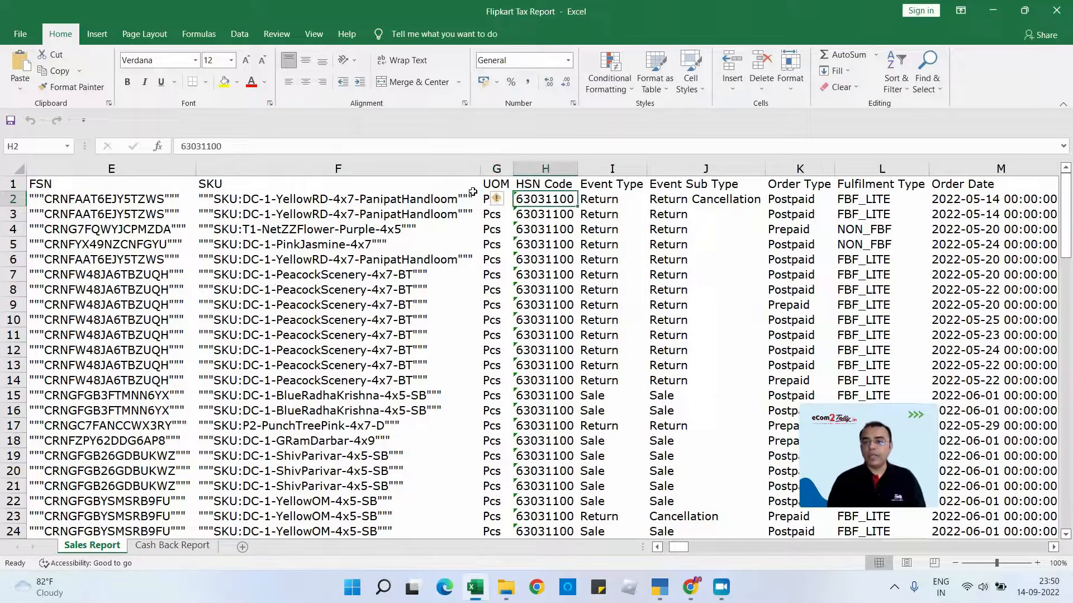
pyautogui.press('Down')
pyautogui.press('Down')
pyautogui.press('Down')
pyautogui.press('Down')
pyautogui.press('Down')
pyautogui.press('Down')
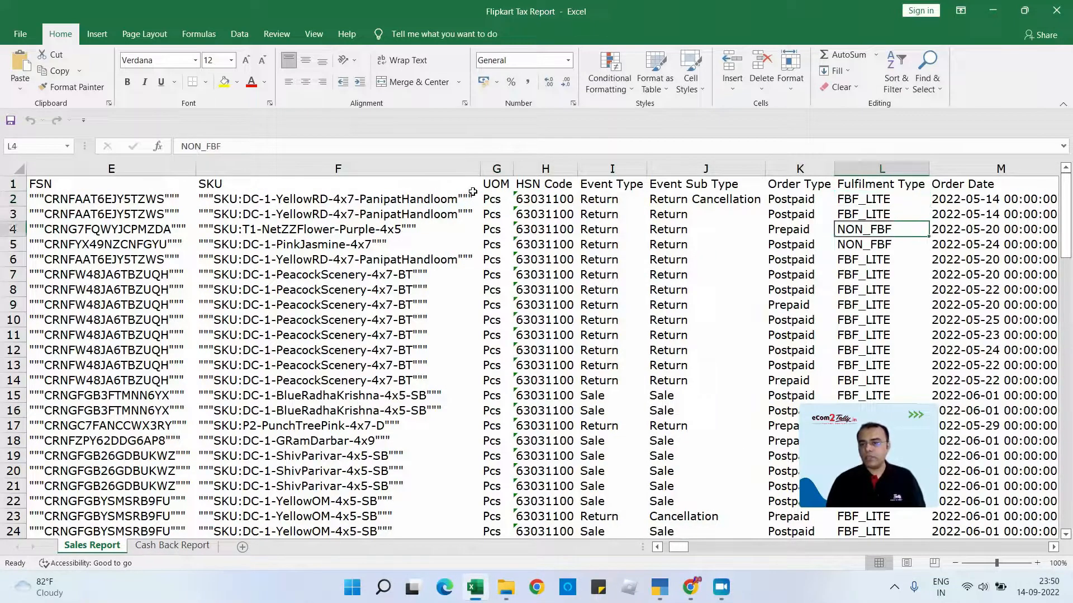
# - Set the Fulfilment Type of the first record, in cell L2, to Main Location
pyautogui.press('Up')
pyautogui.press('Up')
pyautogui.press('Up')
pyautogui.press('Up')
pyautogui.press('Up')
pyautogui.press('Up')
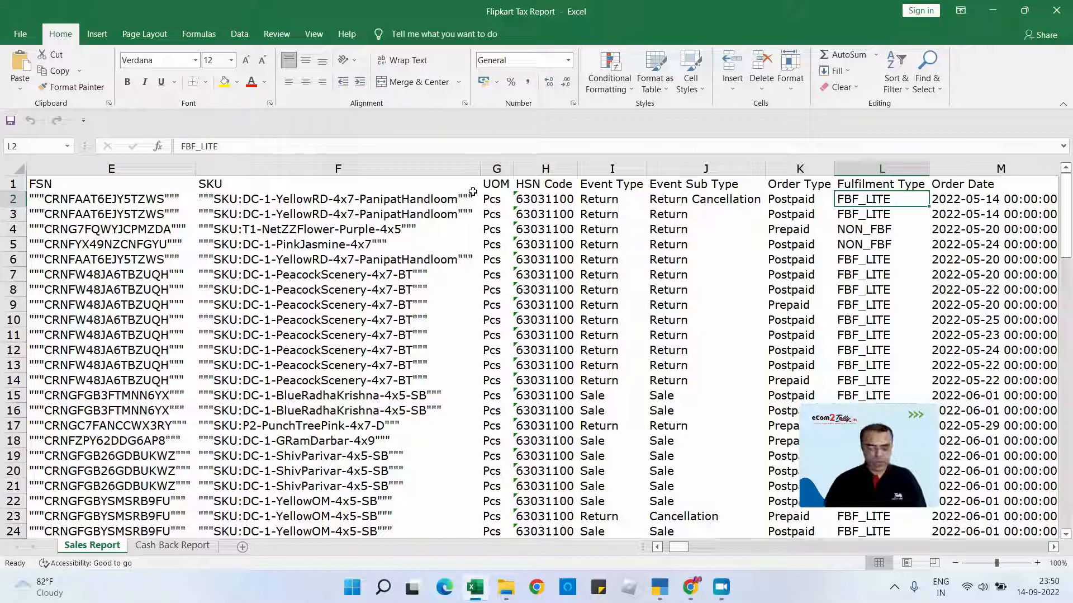
pyautogui.write('Main')
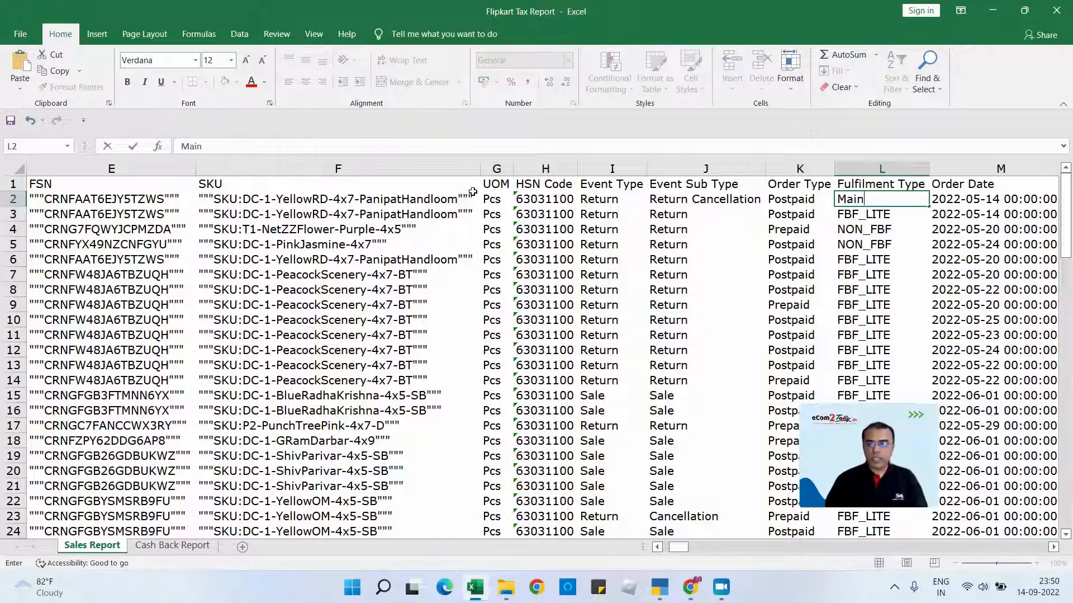
pyautogui.write(' Location')
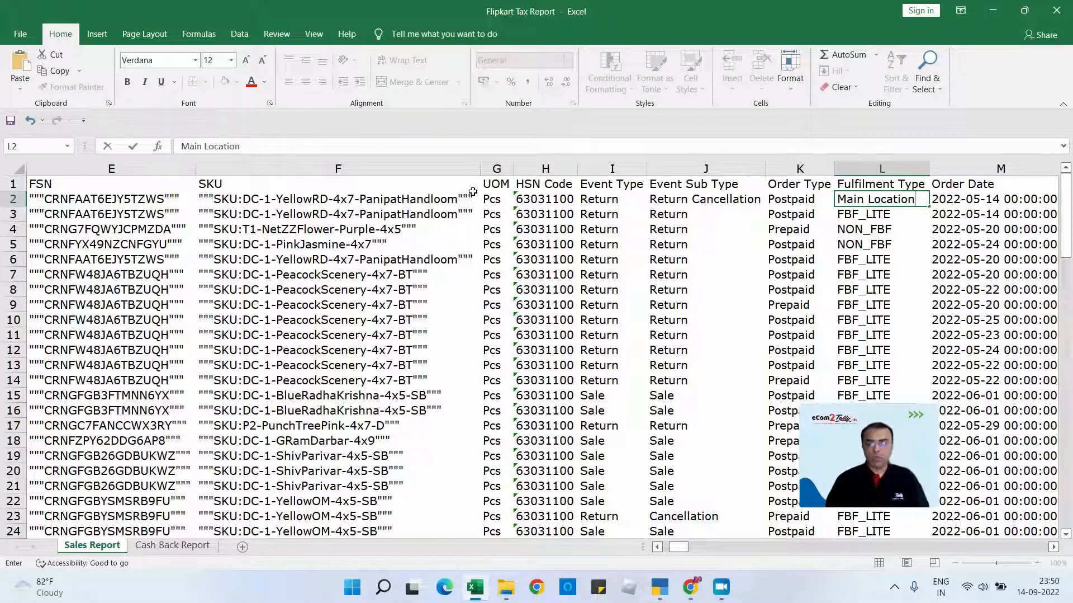
pyautogui.press('Return')
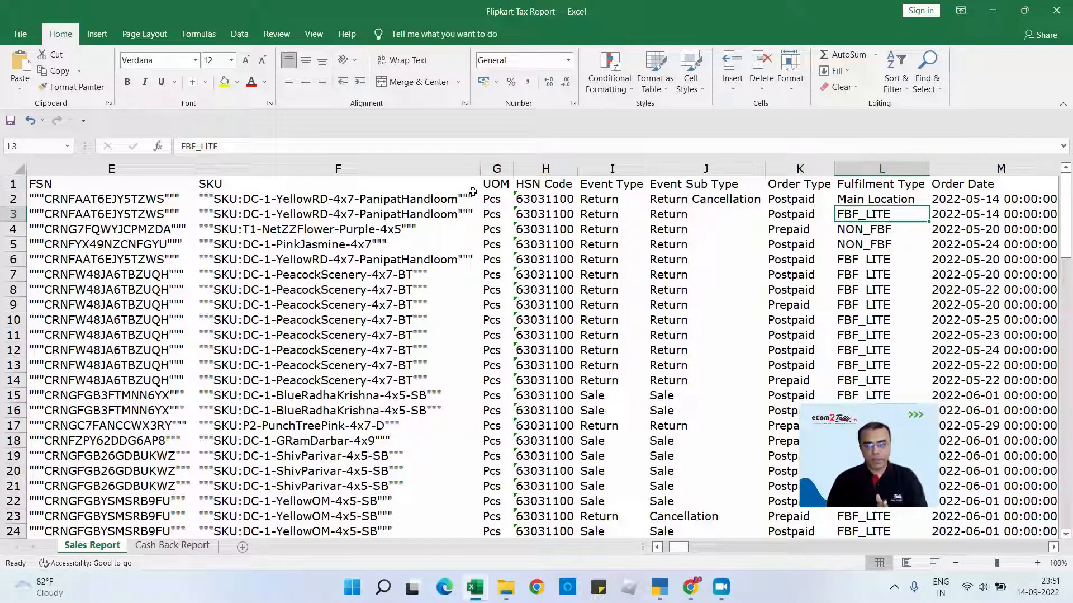
pyautogui.press('Up')
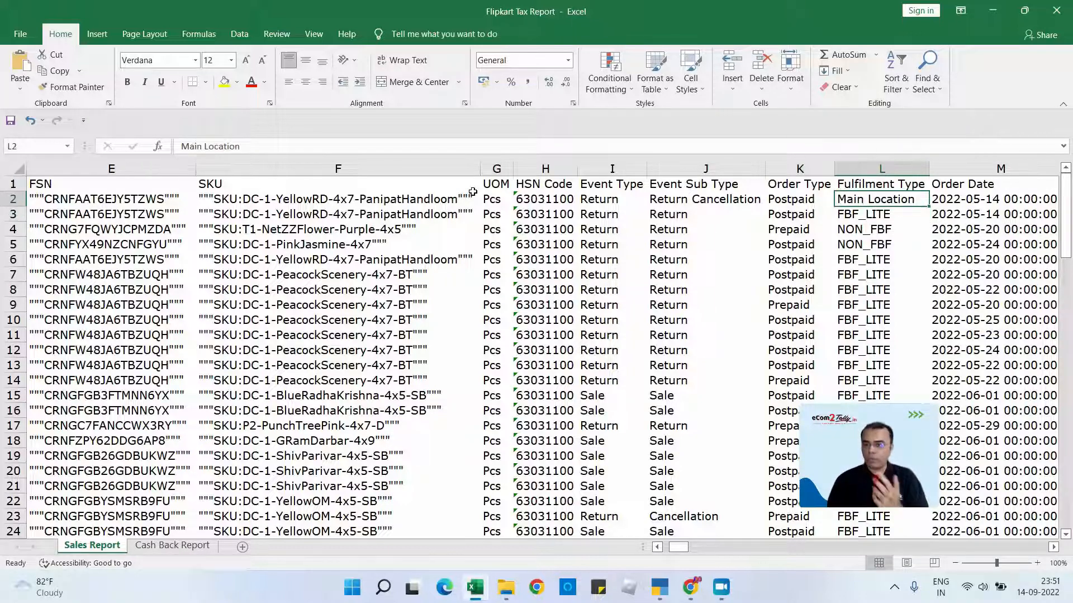
pyautogui.press('Down')
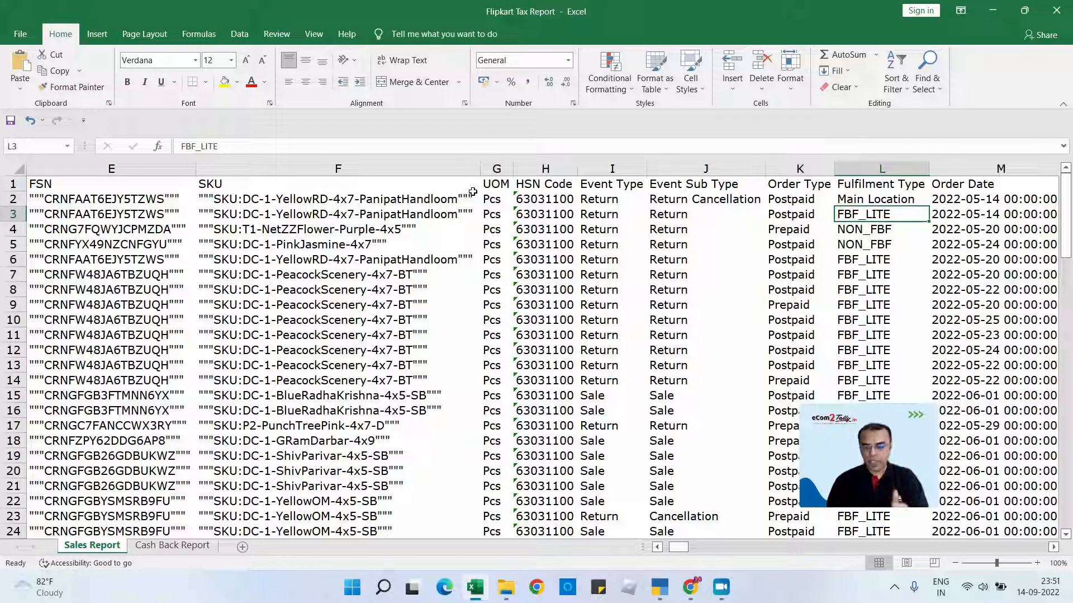
# - Switch to TallyPrime and keep the FBF_LITE godown allocation for DC-1-GRamDarbar-4x9, returning to the sales voucher
pyautogui.hotkey('alt', 'Tab')
pyautogui.press('Tab')
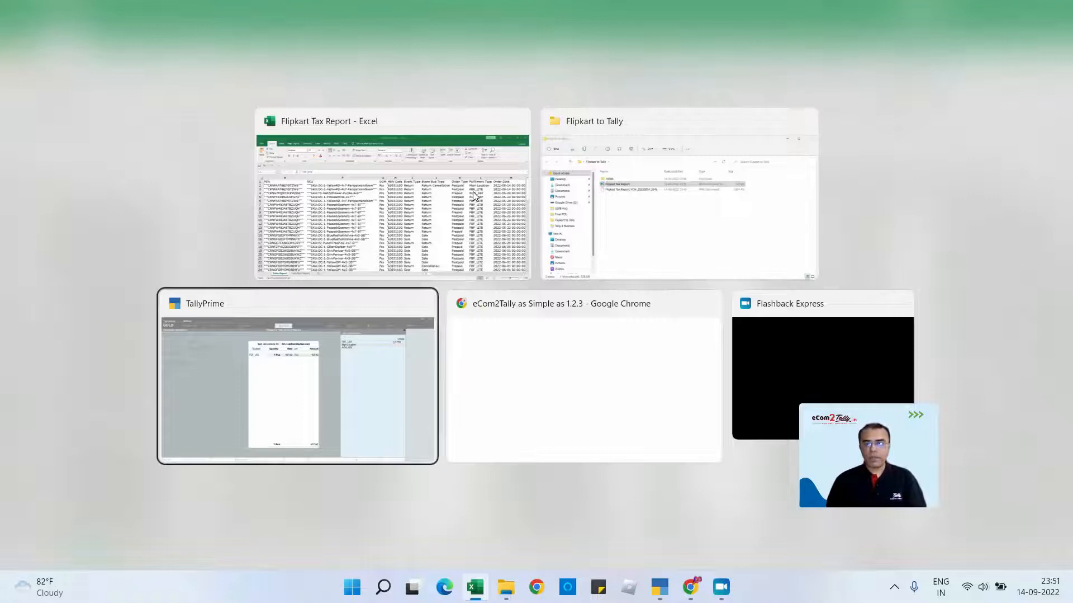
pyautogui.press('Return')
pyautogui.press('Return')
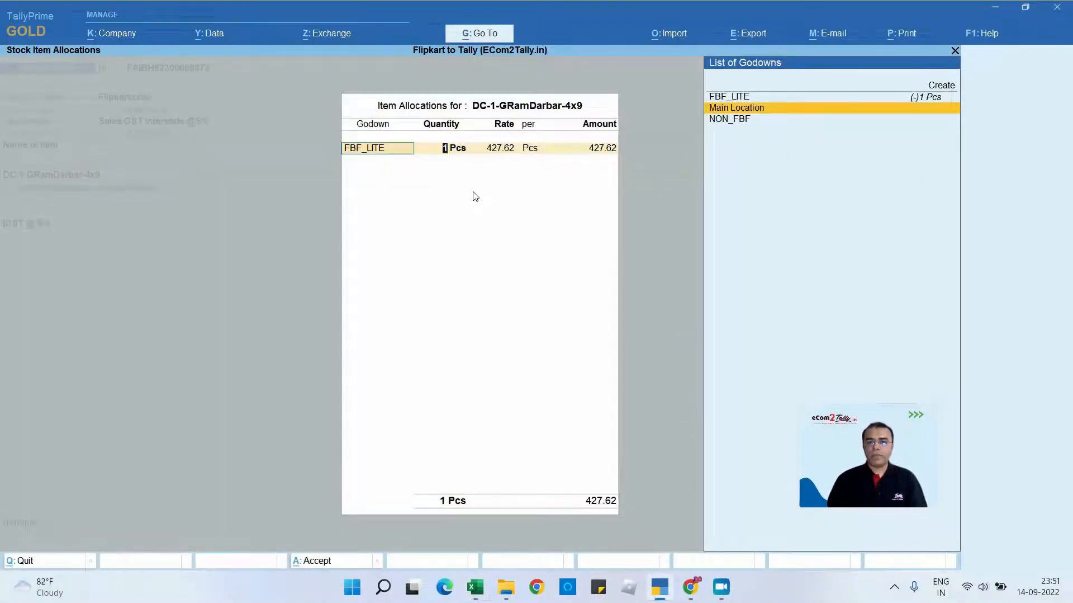
pyautogui.press('Return')
pyautogui.press('Return')
pyautogui.press('Return')
pyautogui.press('Return')
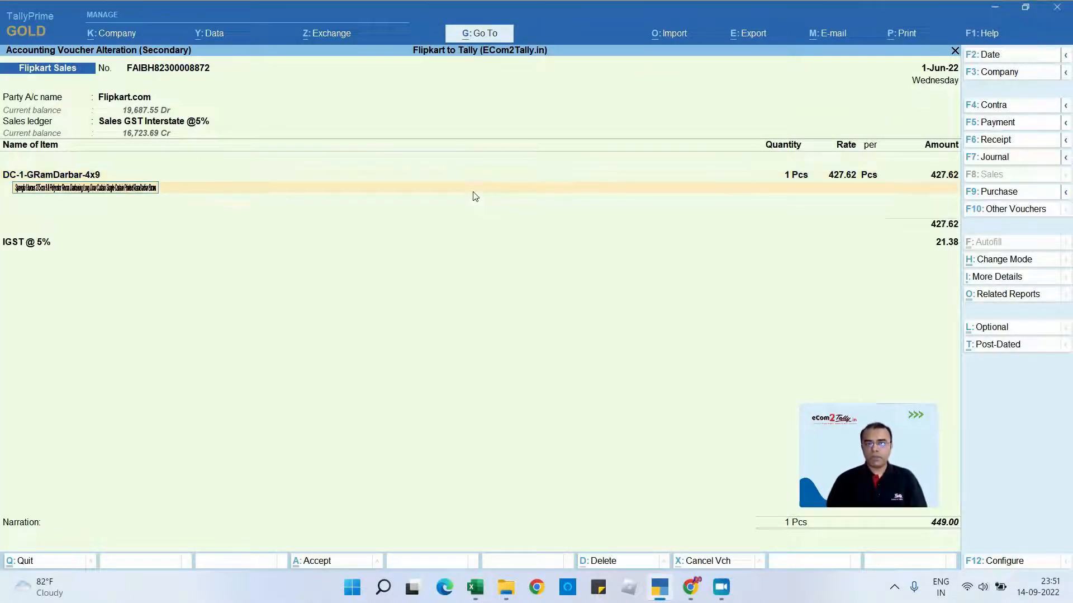
# - Review the item description, the IGST @ 5% line and the bill-wise reference for Flipkart.com, and accept the voucher
pyautogui.press('Return')
pyautogui.press('Return')
pyautogui.press('Return')
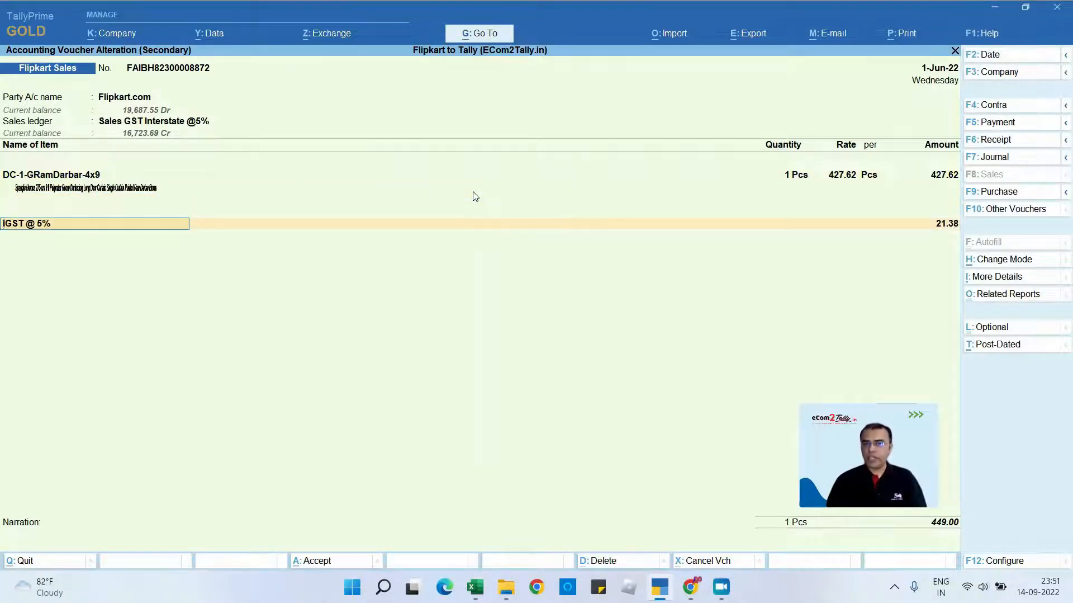
pyautogui.press('Return')
pyautogui.press('Return')
pyautogui.press('Return')
pyautogui.press('Return')
pyautogui.press('Return')
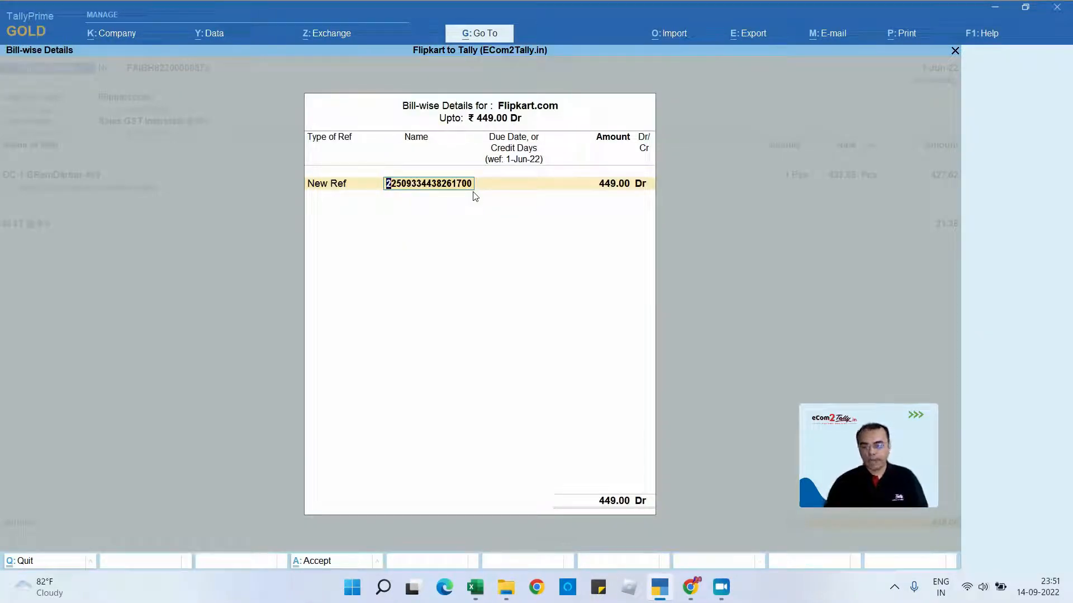
pyautogui.press('Return')
pyautogui.press('Return')
pyautogui.press('Return')
pyautogui.press('Return')
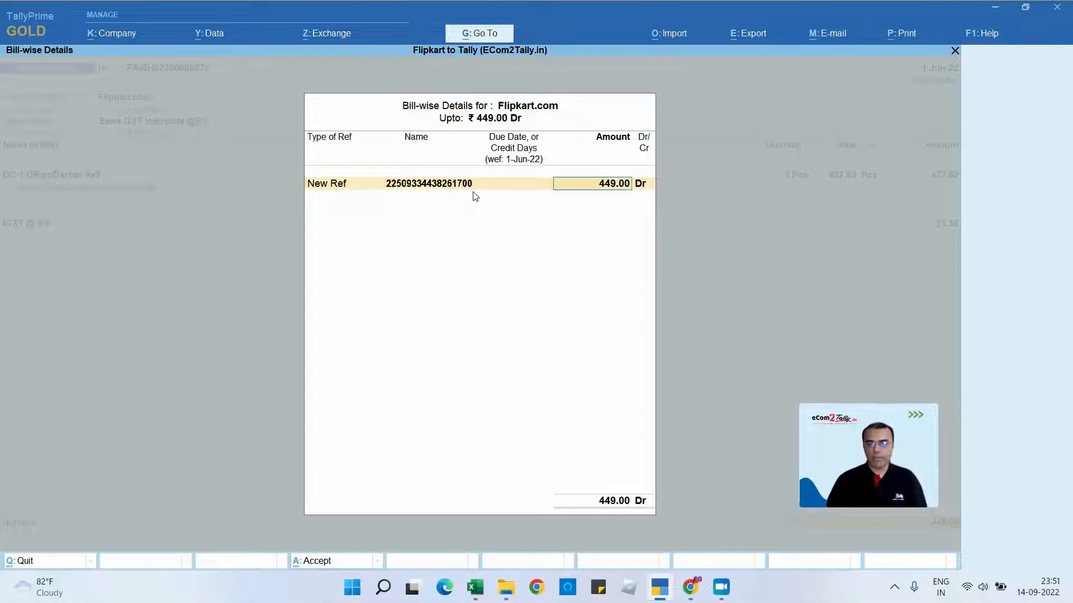
pyautogui.press('Return')
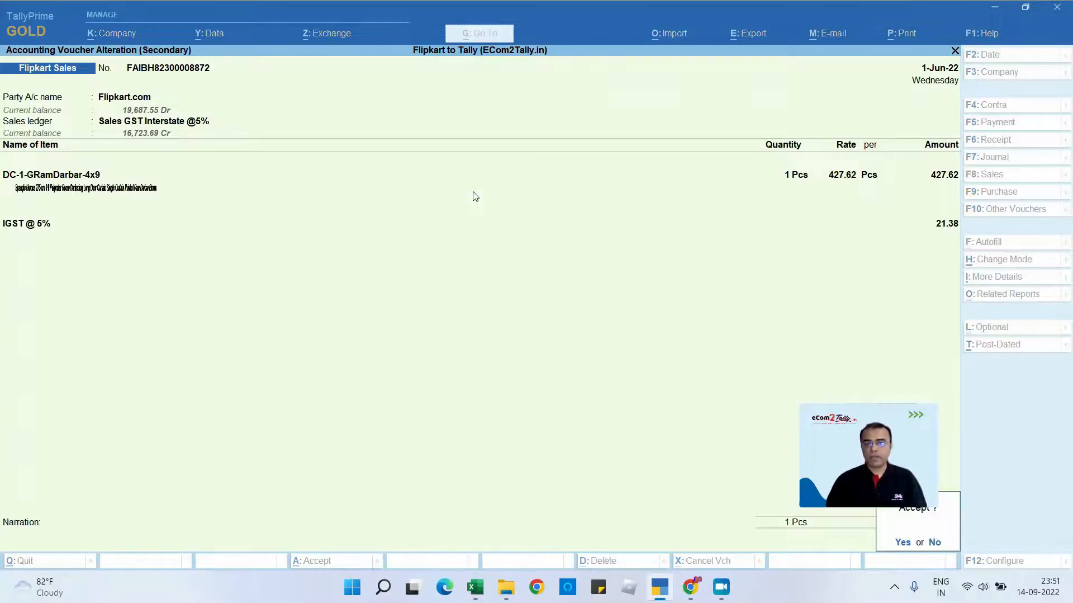
pyautogui.press('Return')
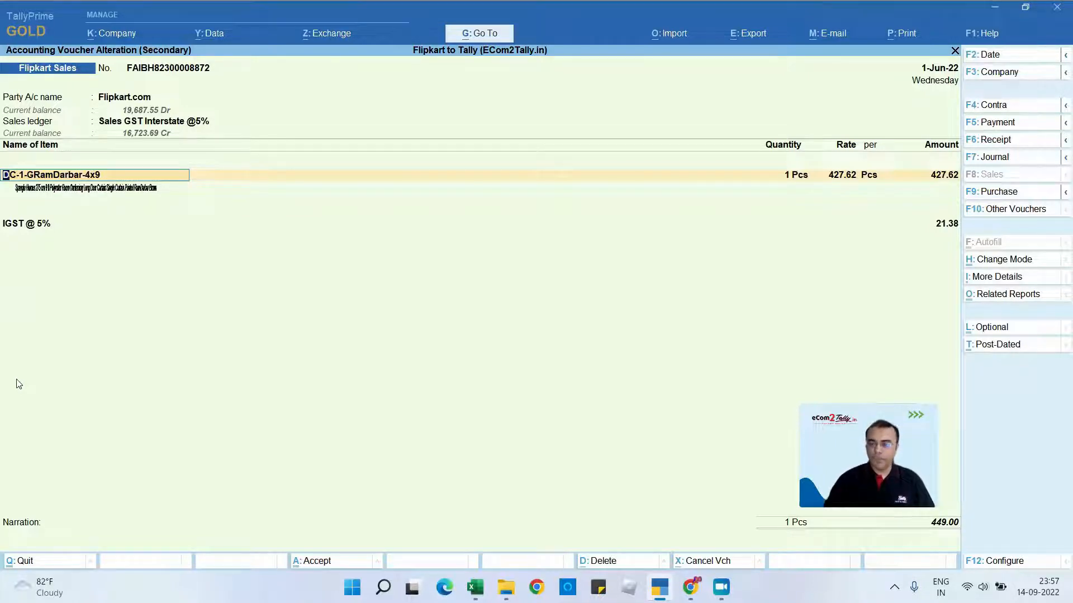
# - Open the DC-1-GRamDarbar-4x9 stock item for alteration from the voucher and change its name to Product Name - Abcd As Per Tally
pyautogui.hotkey('ctrl', 'Return')
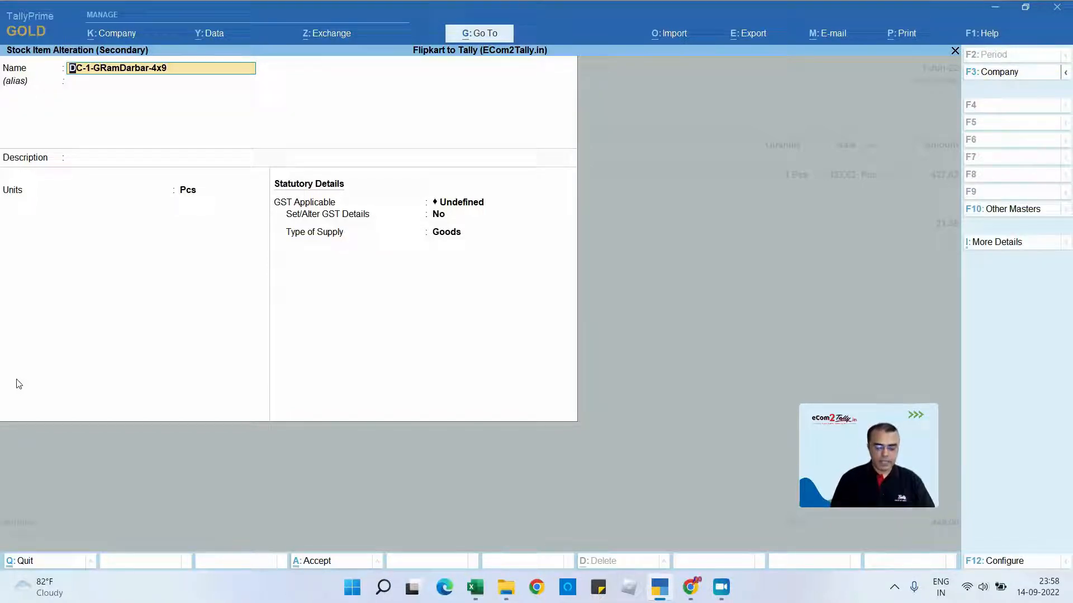
pyautogui.press('Delete')
pyautogui.write('P')
pyautogui.press('Delete')
pyautogui.press('Delete')
pyautogui.press('Delete')
pyautogui.press('Delete')
pyautogui.press('Delete')
pyautogui.write('roduct')
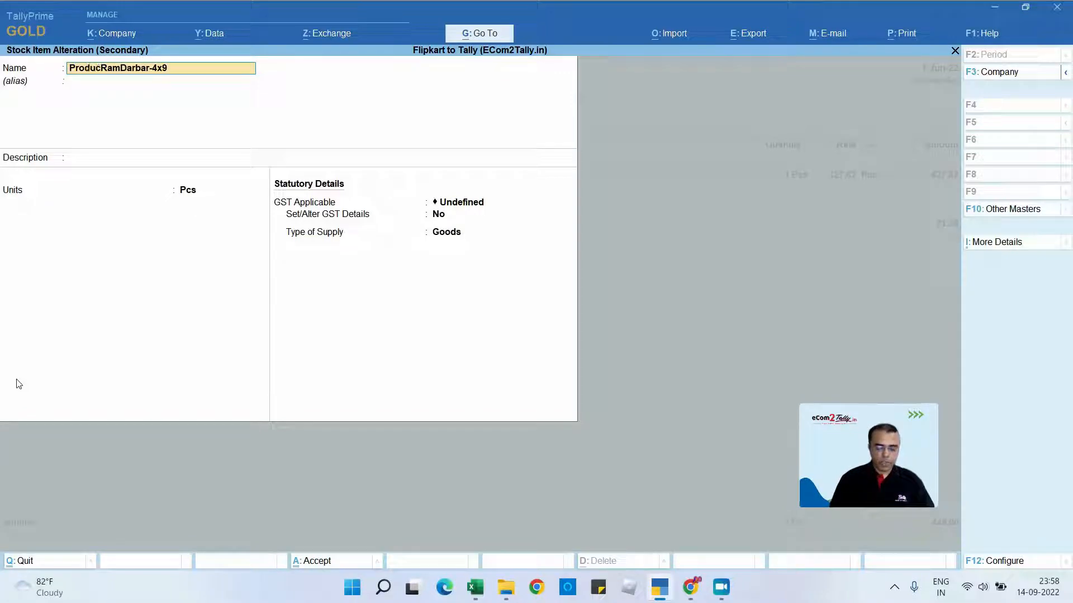
pyautogui.press('Delete')
pyautogui.press('Delete')
pyautogui.press('Delete')
pyautogui.write('N')
pyautogui.press('Delete')
pyautogui.press('Delete')
pyautogui.write('am')
pyautogui.press('Delete')
pyautogui.press('Delete')
pyautogui.press('Delete')
pyautogui.press('Delete')
pyautogui.write('e -')
pyautogui.press('Delete')
pyautogui.press('Delete')
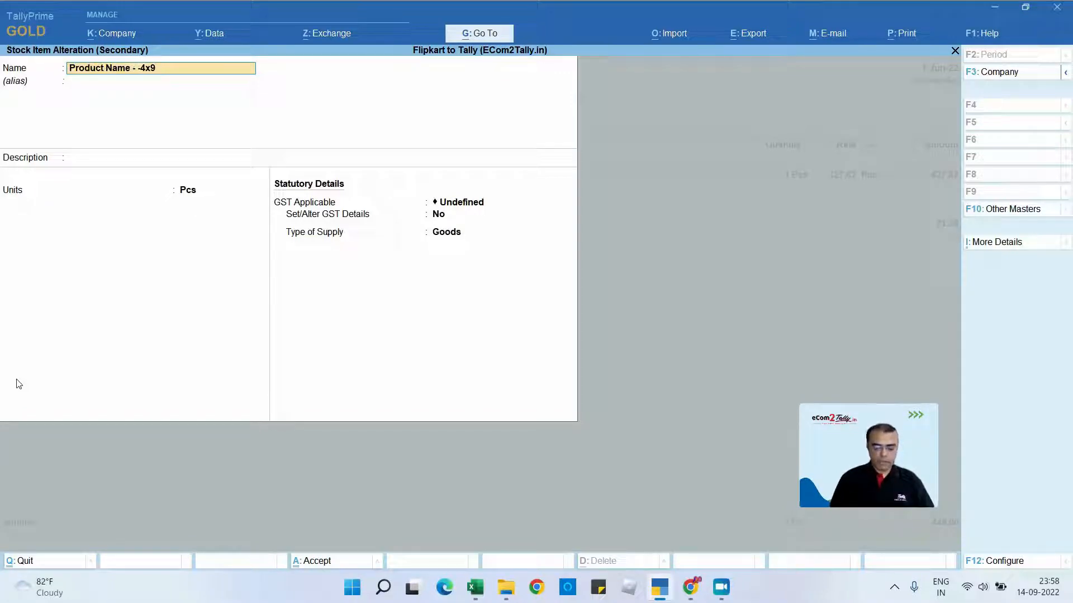
pyautogui.write('Abc')
pyautogui.press('Delete')
pyautogui.write('d As')
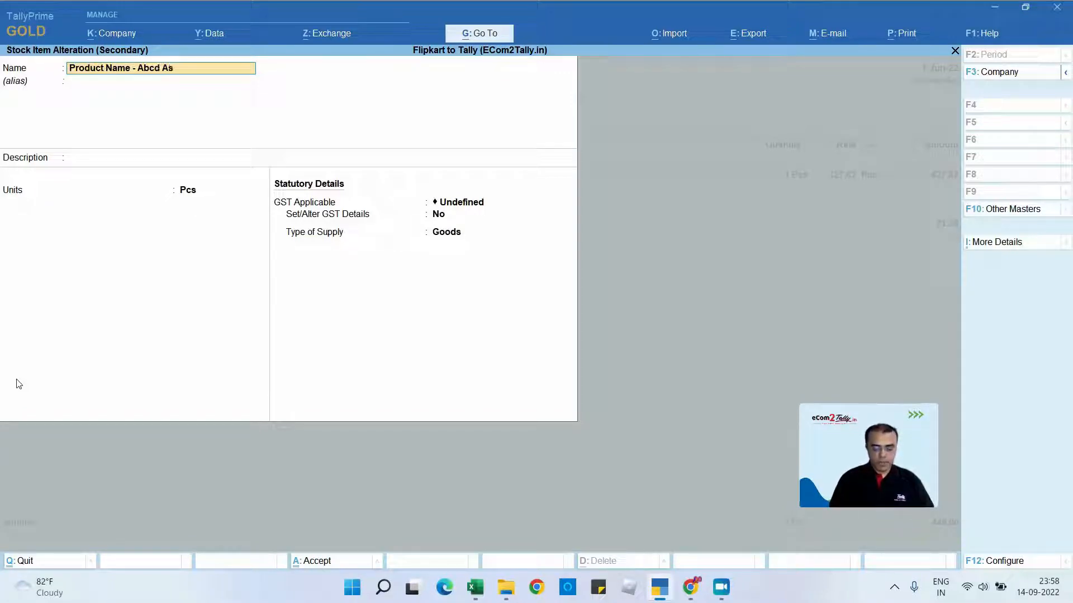
pyautogui.write(' Per tally')
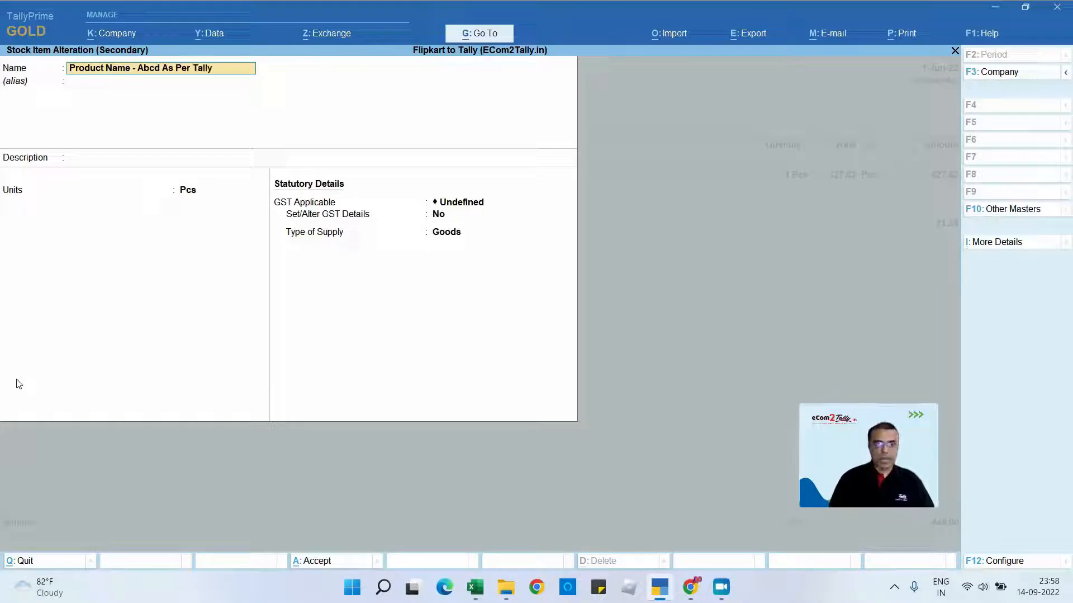
pyautogui.press('Return')
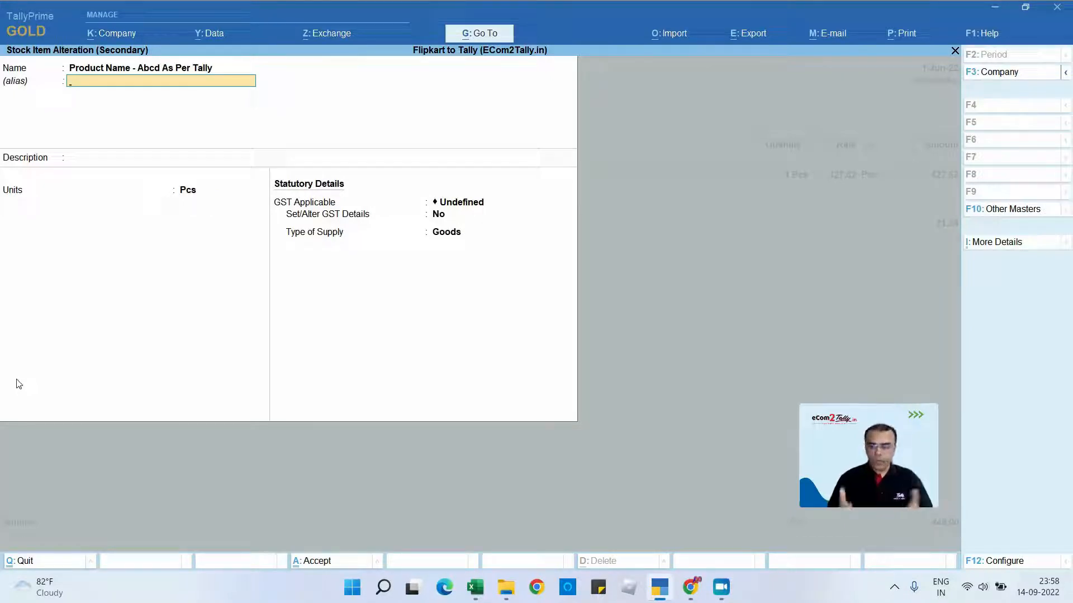
# - Enter DC-1-GRamDarbar-4x9, DC-1-GRamDarbar-4x9-1 and DC-1-GRamDarbar-4x9-2 as aliases of the stock item
pyautogui.press('ctrl')
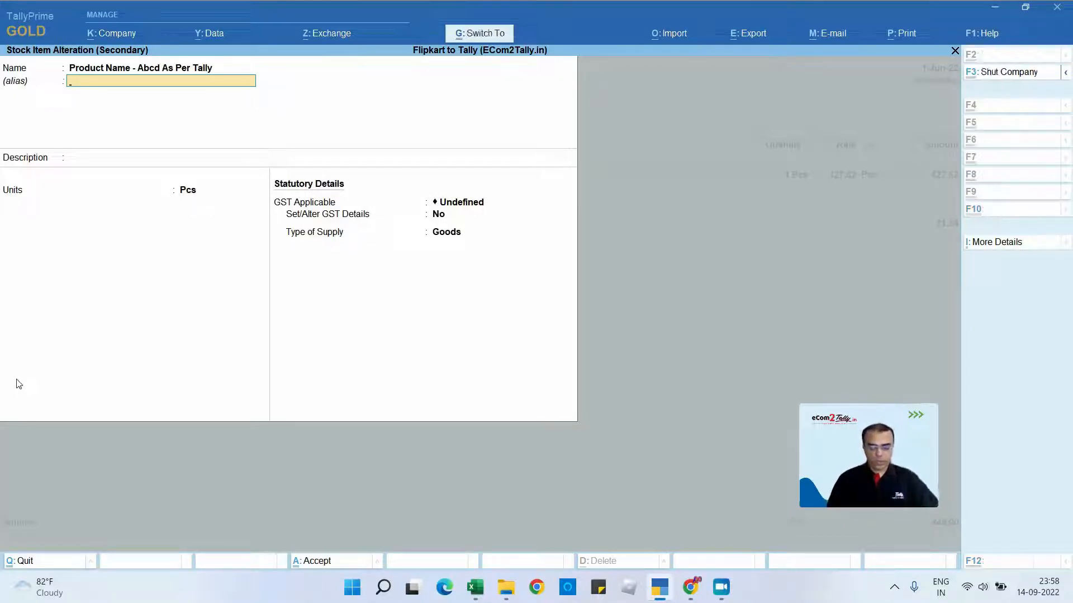
pyautogui.write('DC-1-GRamDarbar-4x9')
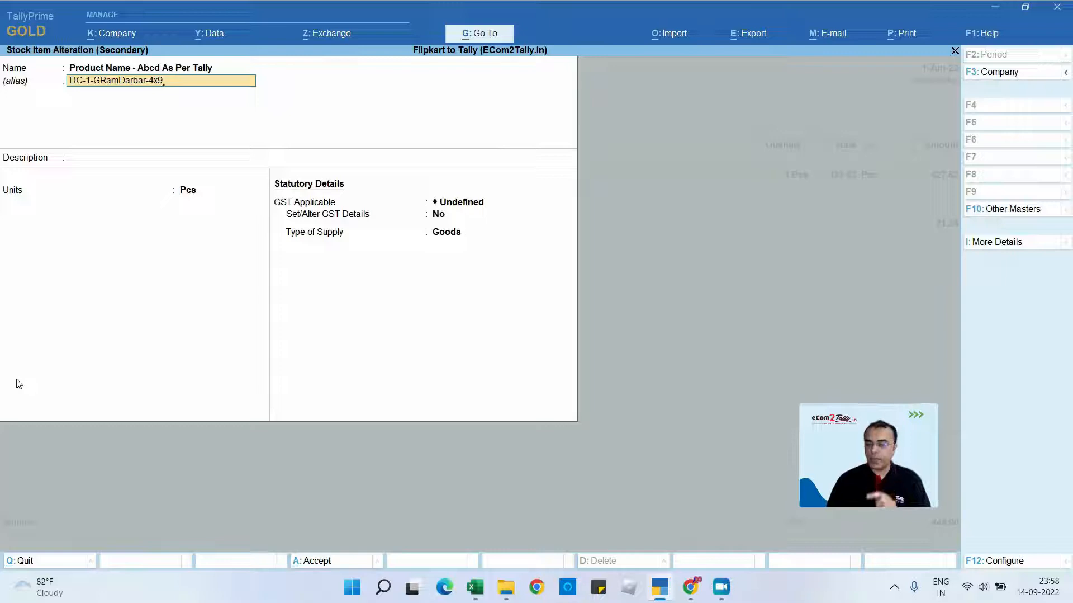
pyautogui.press('Return')
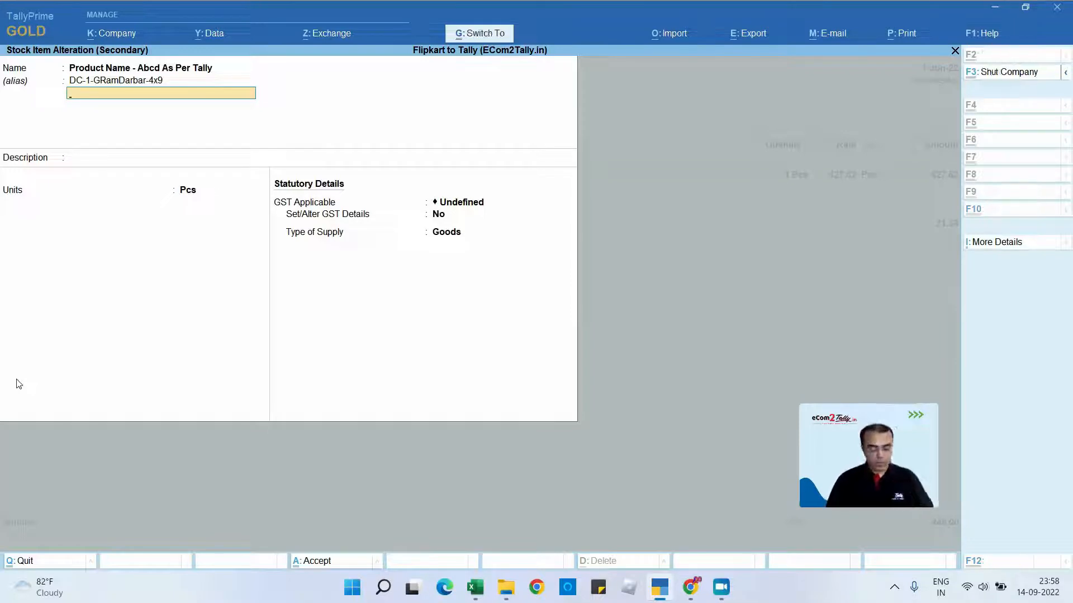
pyautogui.write('DC-1-GRamDarbar-4x9')
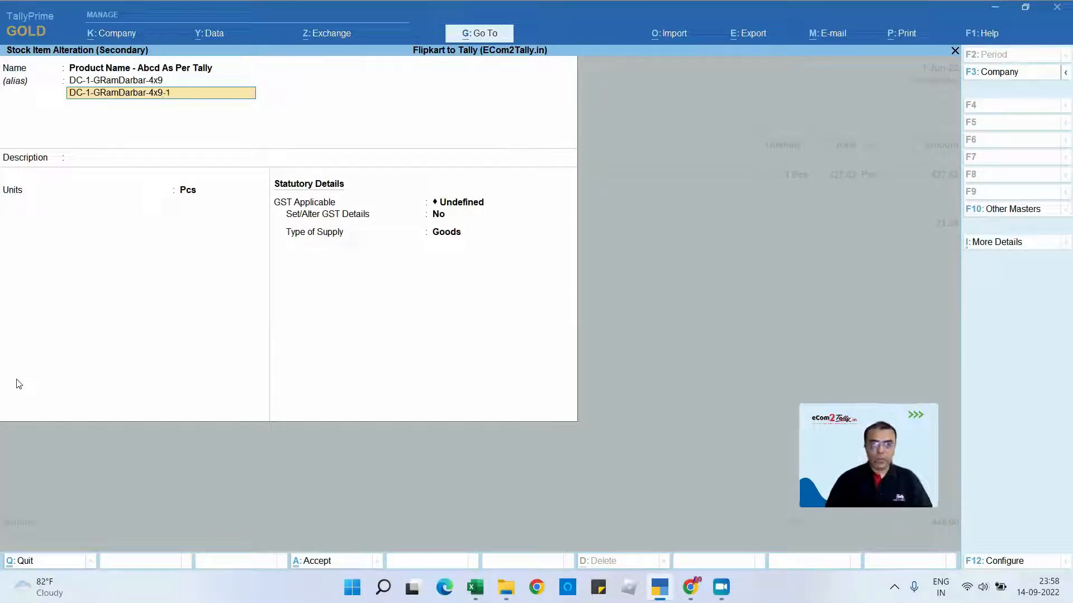
pyautogui.press('Return')
pyautogui.write('DC-1-GRamDarbar-4x9')
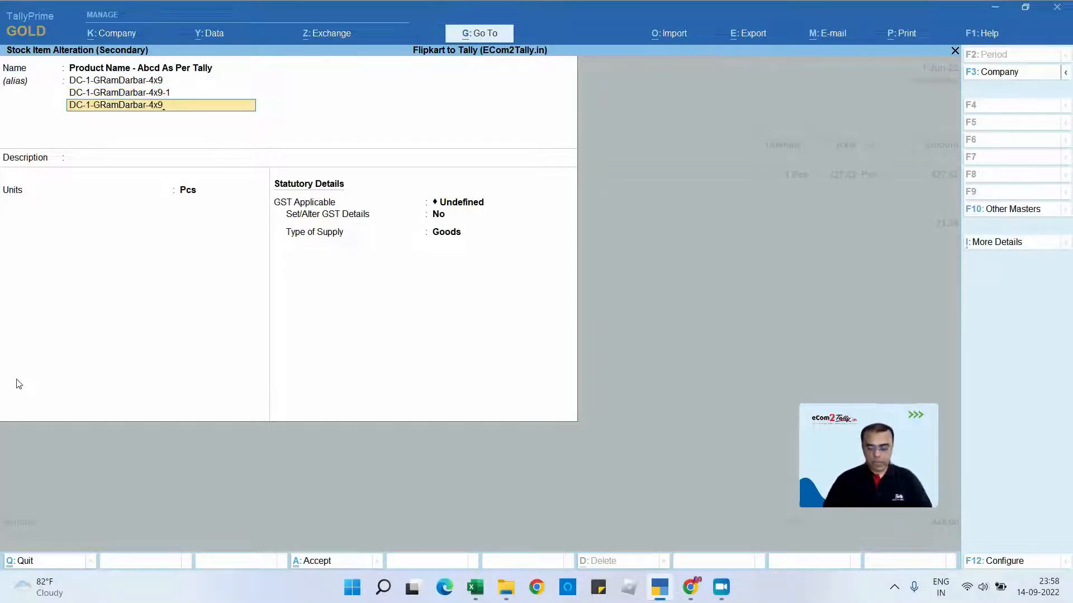
pyautogui.write('-2')
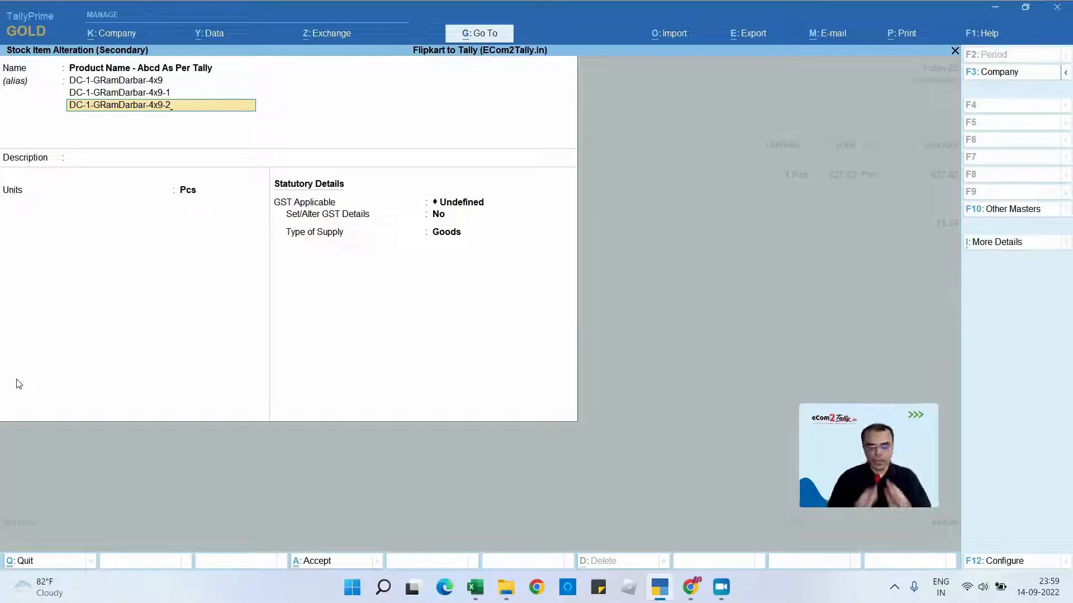
# - Discard the stock item changes and leave the voucher for the list of Flipkart Sales vouchers
pyautogui.press('Escape')
pyautogui.press('Escape')
pyautogui.press('Escape')
pyautogui.press('Escape')
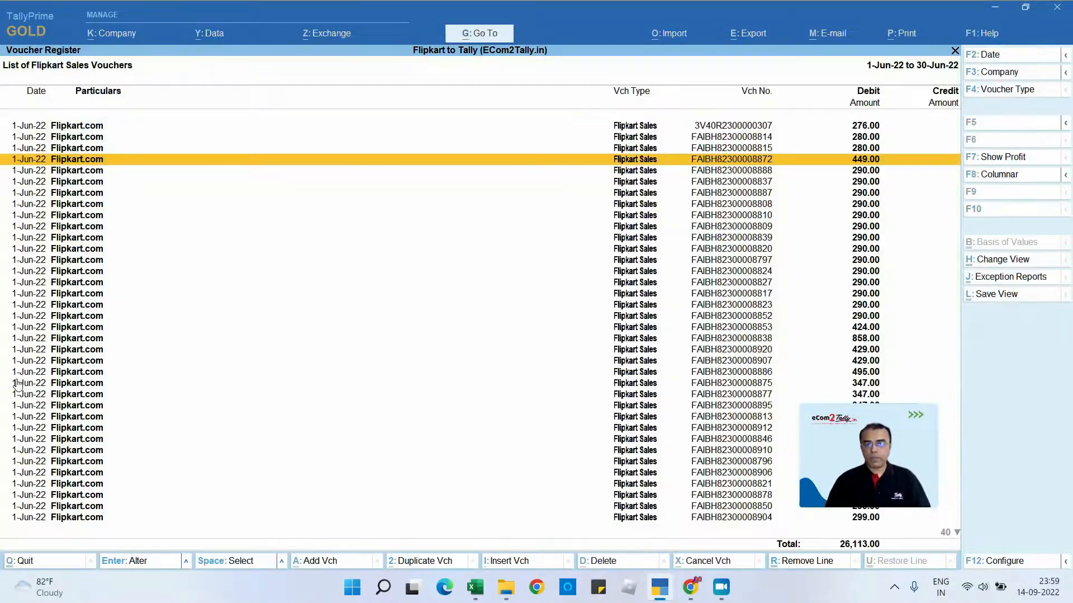
# - Open the Sales GST Interstate @5% ledger for alteration from the 449.00 Flipkart Sales voucher and set GST to Applicable
pyautogui.press('Return')
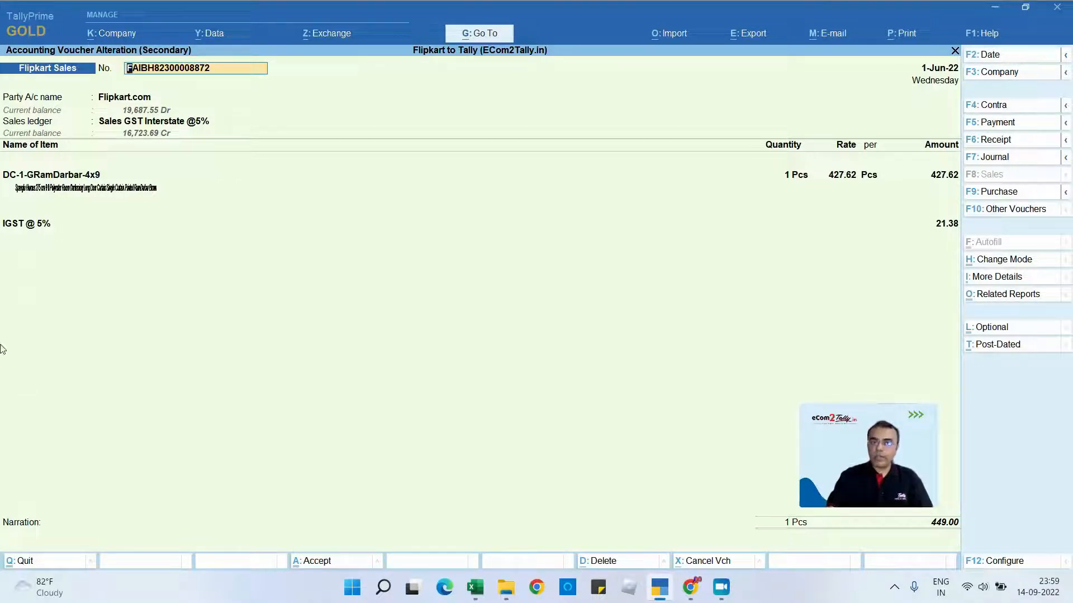
pyautogui.click(111, 127)
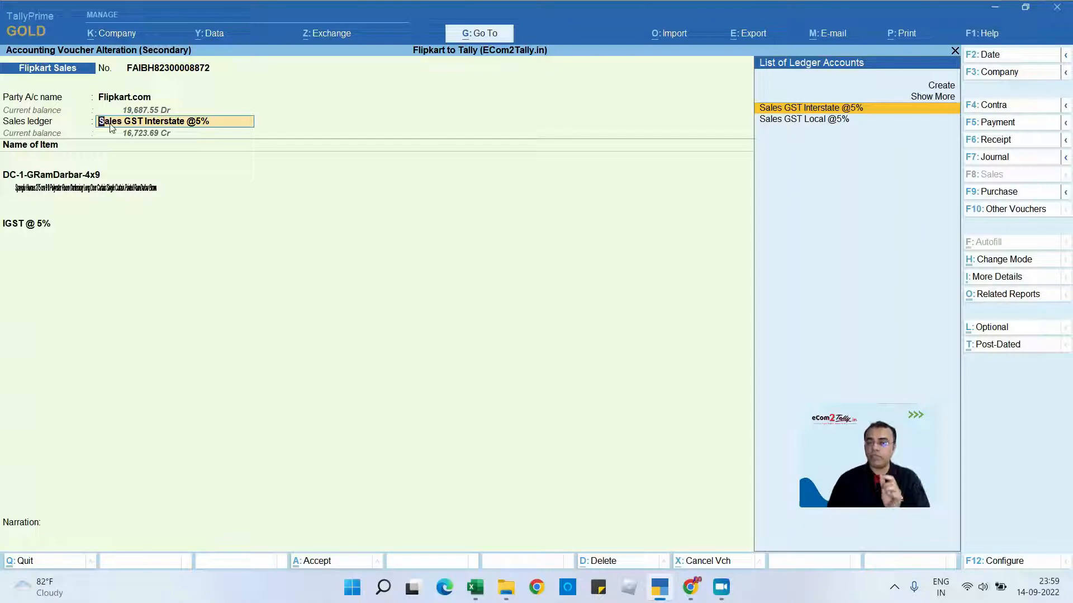
pyautogui.hotkey('ctrl', 'Return')
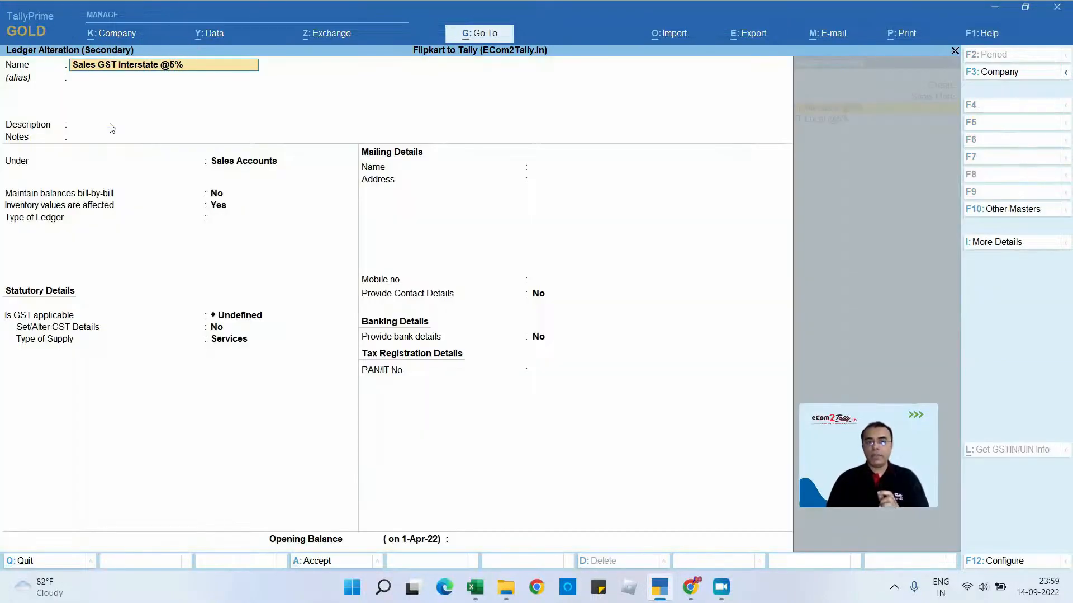
pyautogui.press('Return')
pyautogui.press('Return')
pyautogui.press('Return')
pyautogui.press('Return')
pyautogui.press('Return')
pyautogui.press('Return')
pyautogui.press('Return')
pyautogui.press('Return')
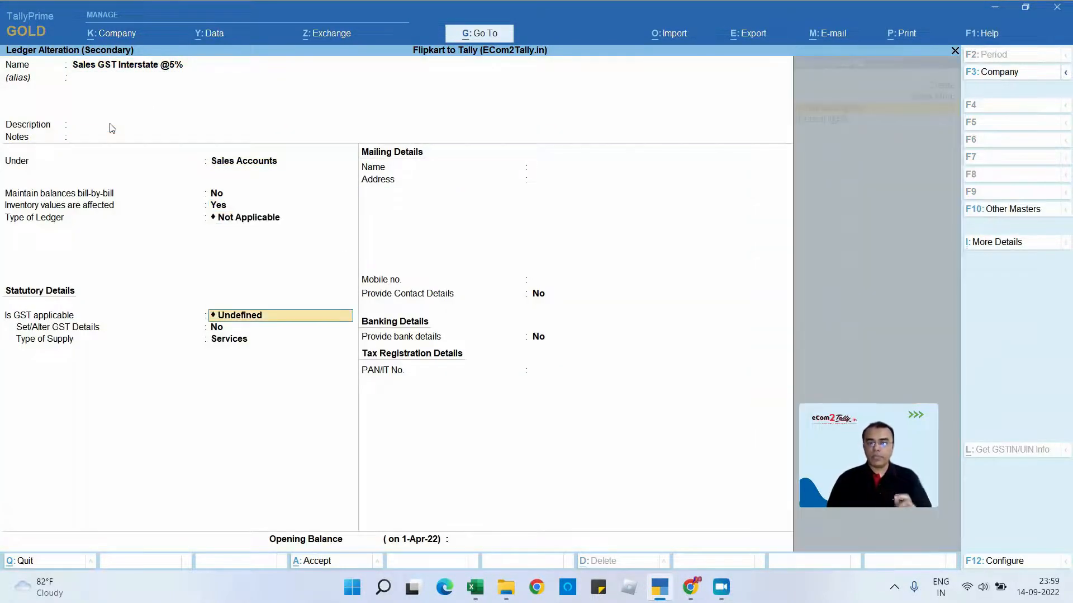
pyautogui.press('BackSpace')
pyautogui.press('Down')
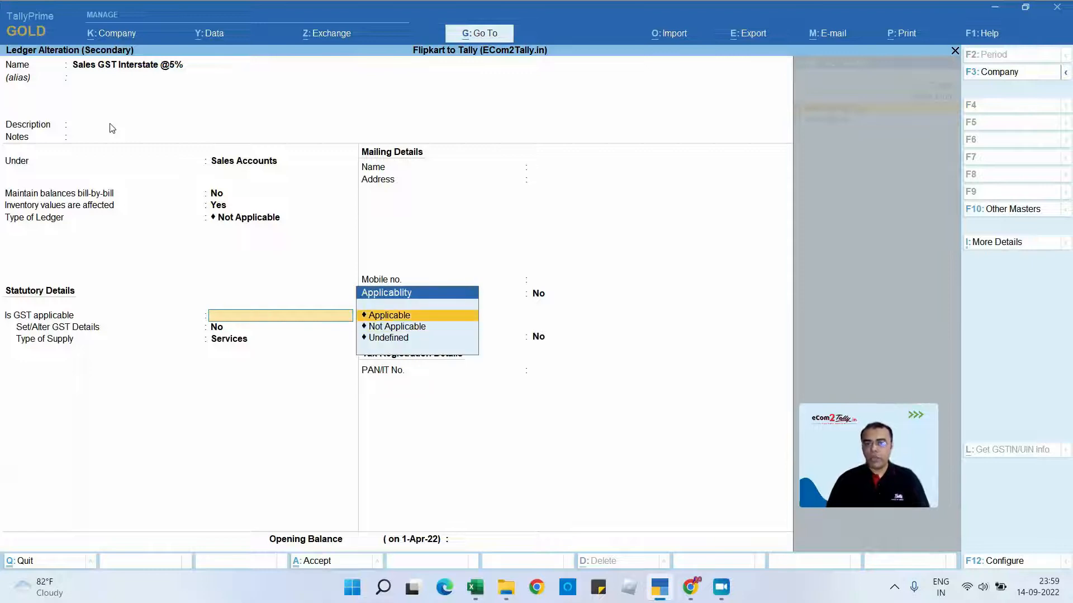
pyautogui.press('Return')
# - Enable the GST details of the sales ledger and set the nature of transaction to Interstate Sales Taxable
pyautogui.press('BackSpace')
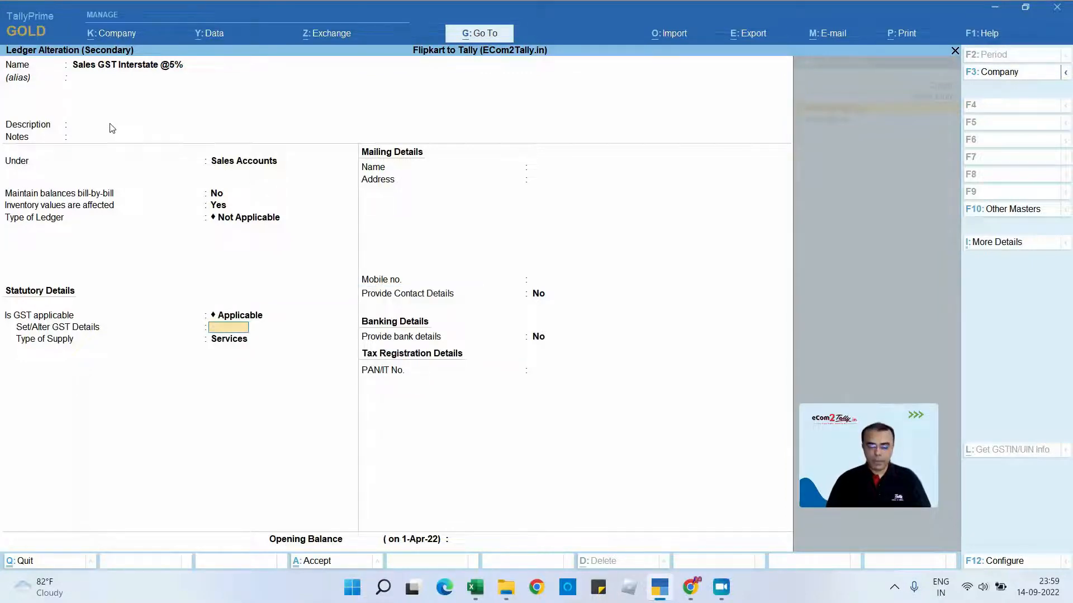
pyautogui.press('Return')
pyautogui.press('Return')
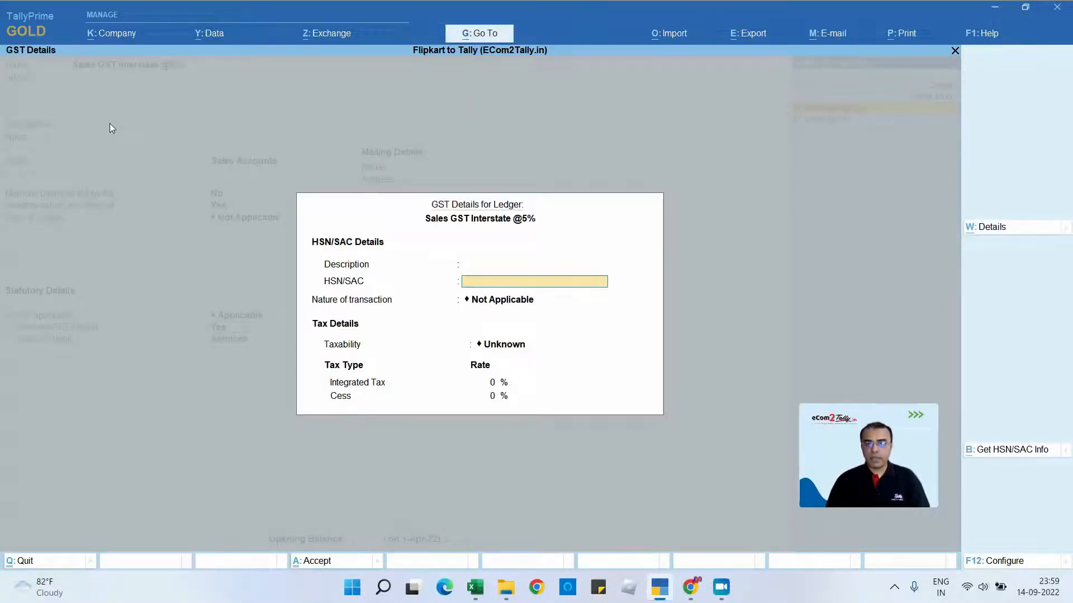
pyautogui.press('Return')
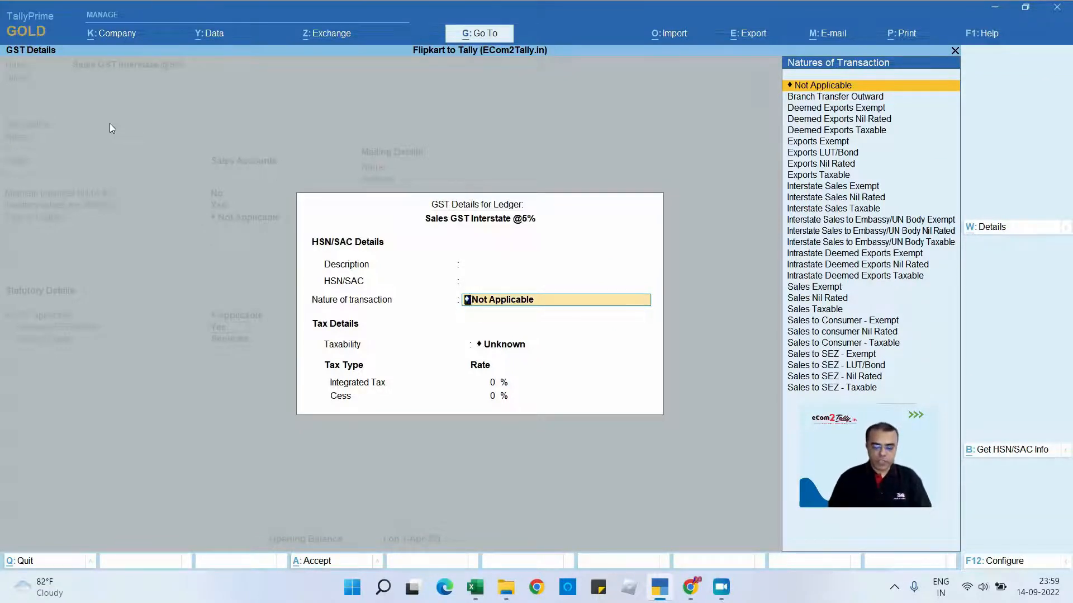
pyautogui.write('Inte')
pyautogui.press('Down')
pyautogui.press('Down')
pyautogui.press('Down')
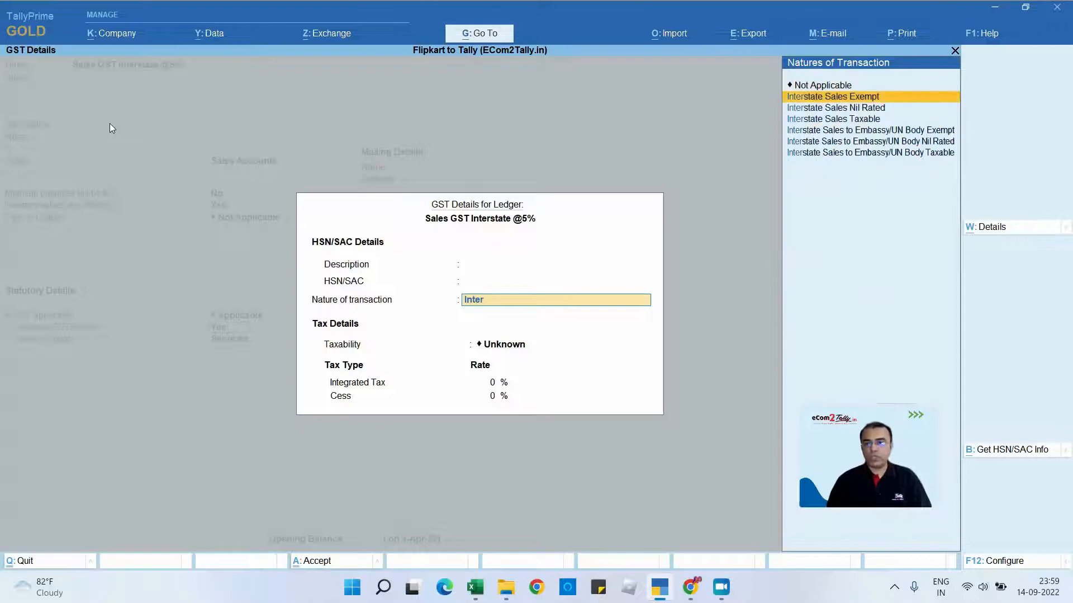
pyautogui.press('Return')
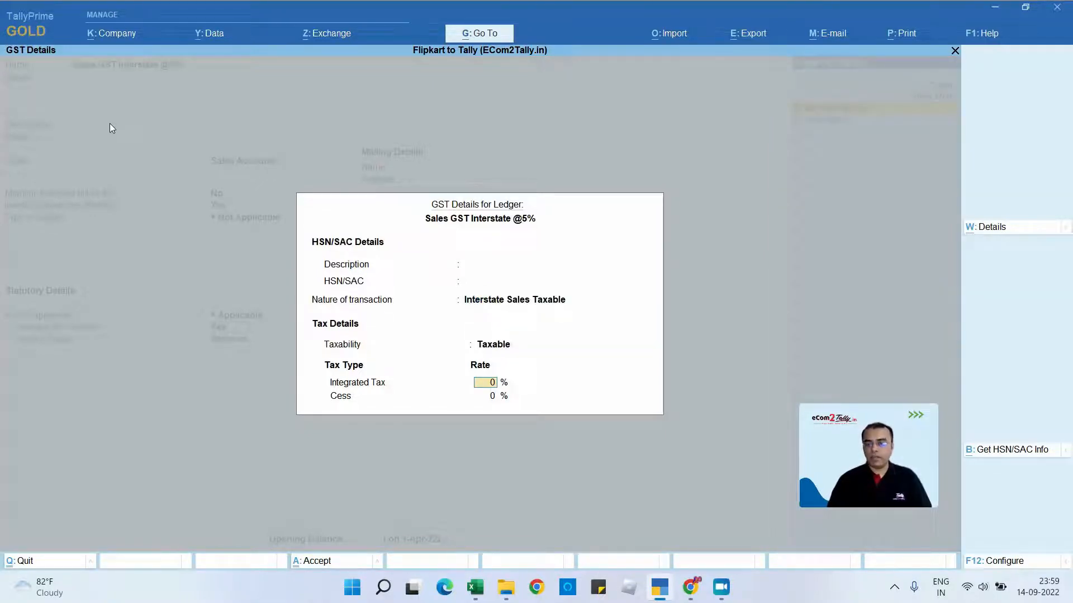
# - Set the ledger's Integrated Tax rate to 5% and its type of supply to Goods, and save the ledger
pyautogui.write('18')
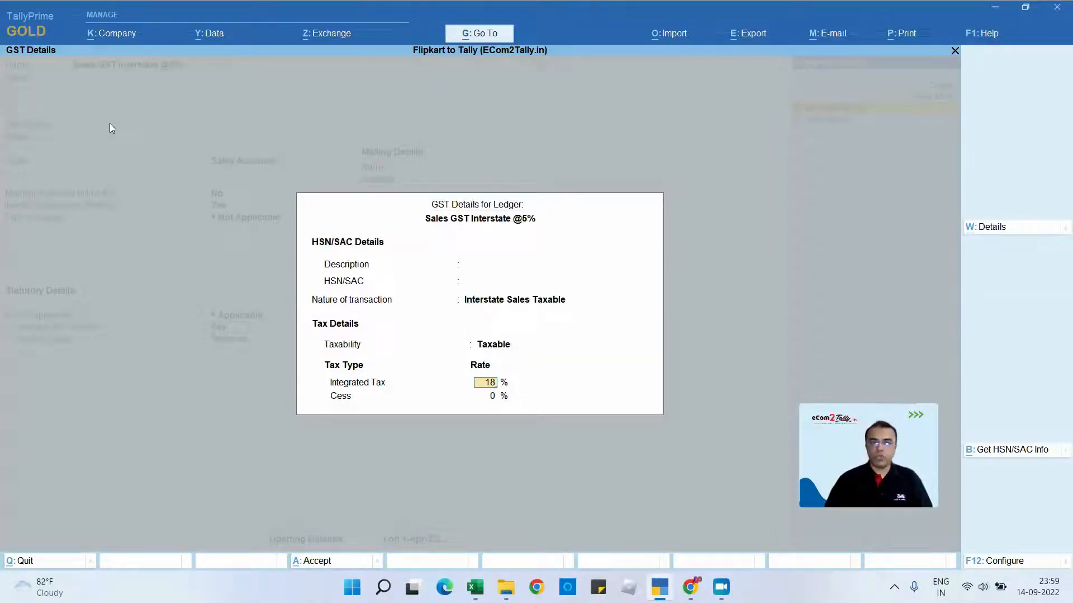
pyautogui.press('BackSpace')
pyautogui.press('BackSpace')
pyautogui.write('5')
pyautogui.press('Return')
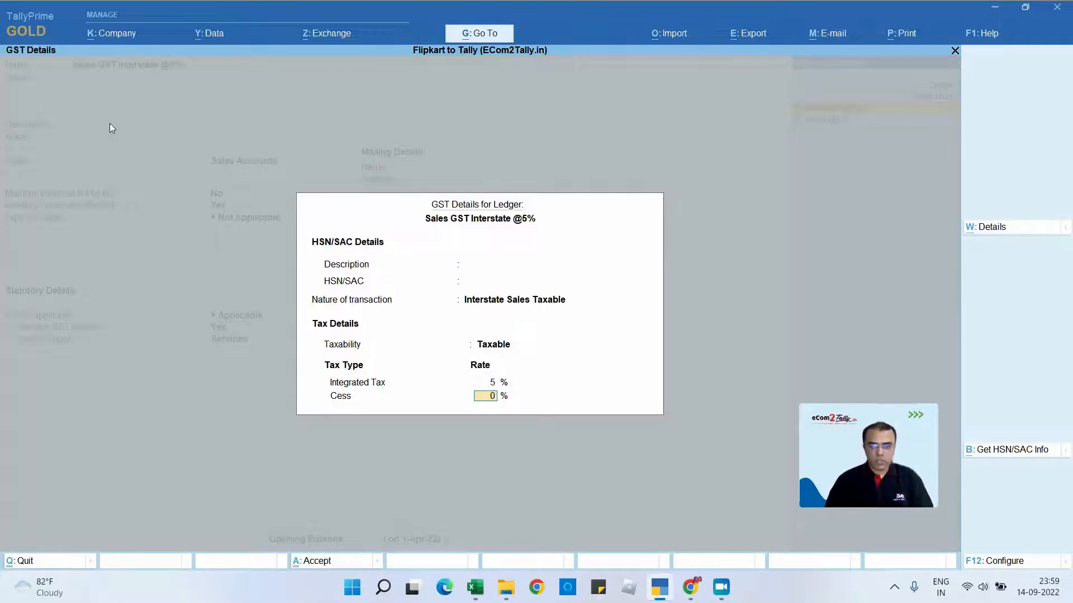
pyautogui.press('Return')
pyautogui.press('Up')
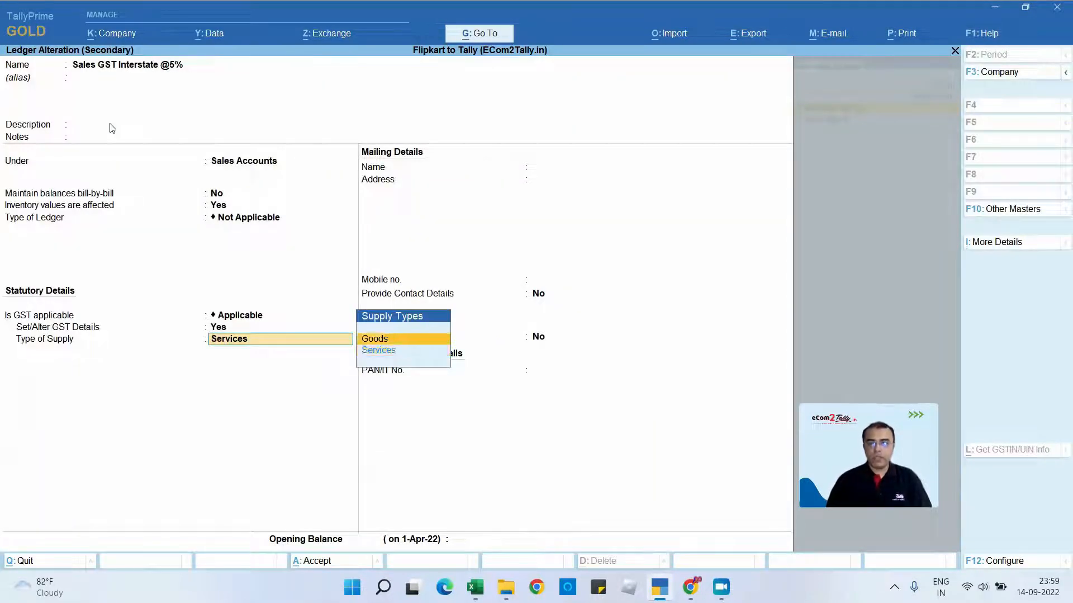
pyautogui.press('Return')
pyautogui.hotkey('ctrl', 'a')
pyautogui.press('Return')
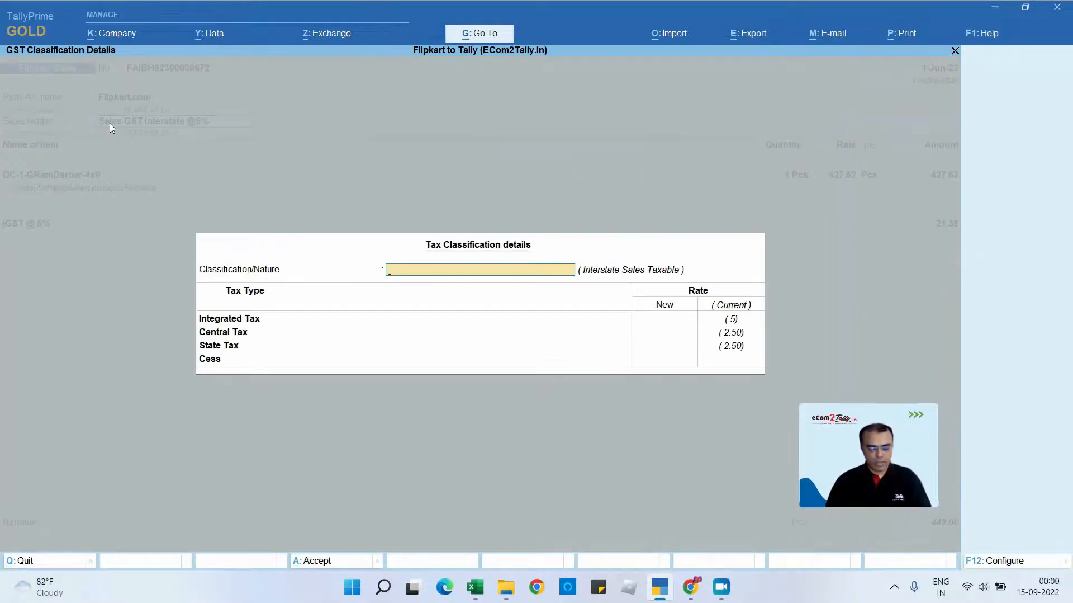
# - Open the DC-1-GRamDarbar-4x9 stock item for alteration from the voucher and set GST to Applicable
pyautogui.press('Return')
pyautogui.press('Return')
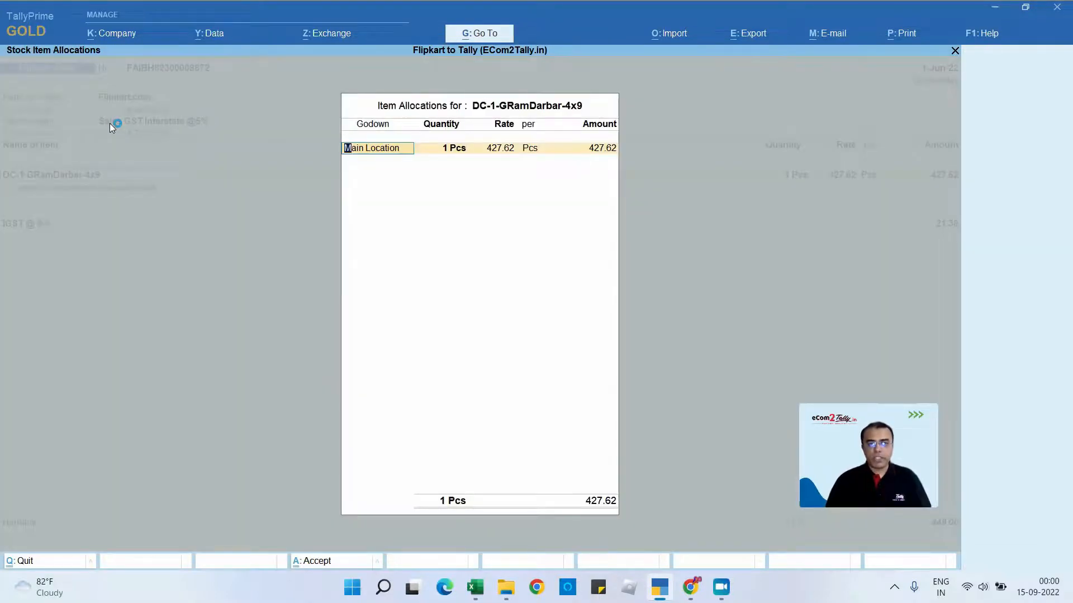
pyautogui.press('Return')
pyautogui.press('BackSpace')
pyautogui.press('Escape')
pyautogui.hotkey('ctrl', 'Return')
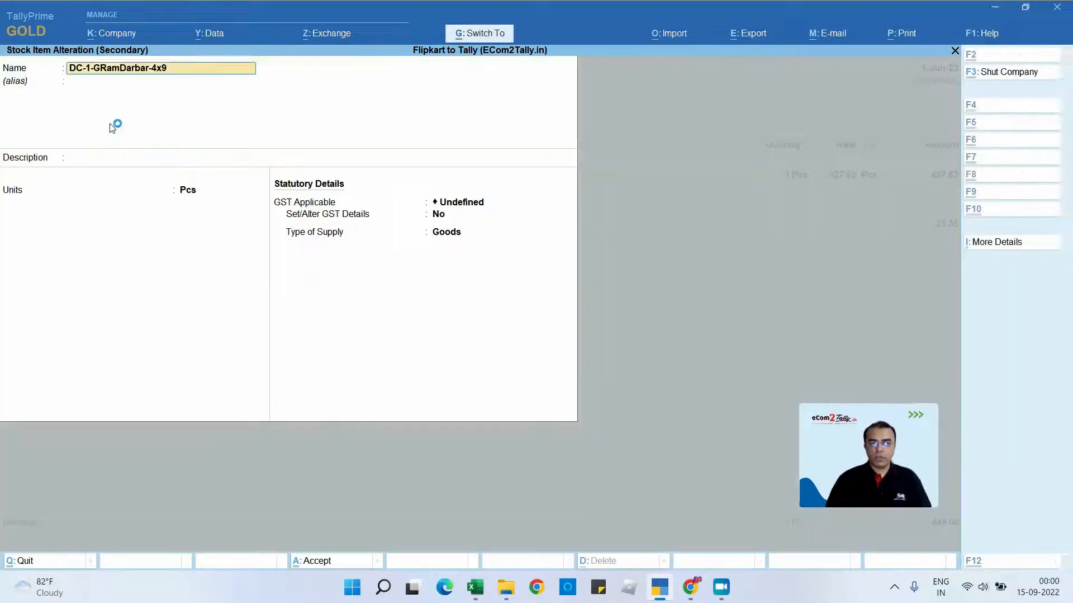
pyautogui.press('Return')
pyautogui.press('Return')
pyautogui.press('Down')
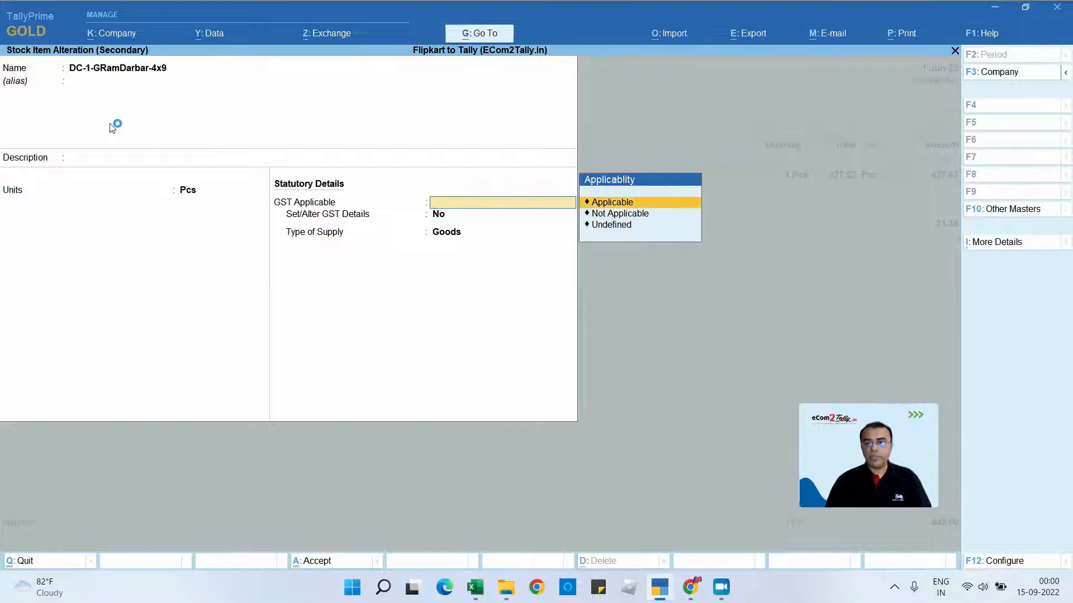
pyautogui.press('Return')
# - Enable the stock item's GST details with calculation type On Value, taxability Taxable and an Integrated Tax rate of 5%
pyautogui.press('y')
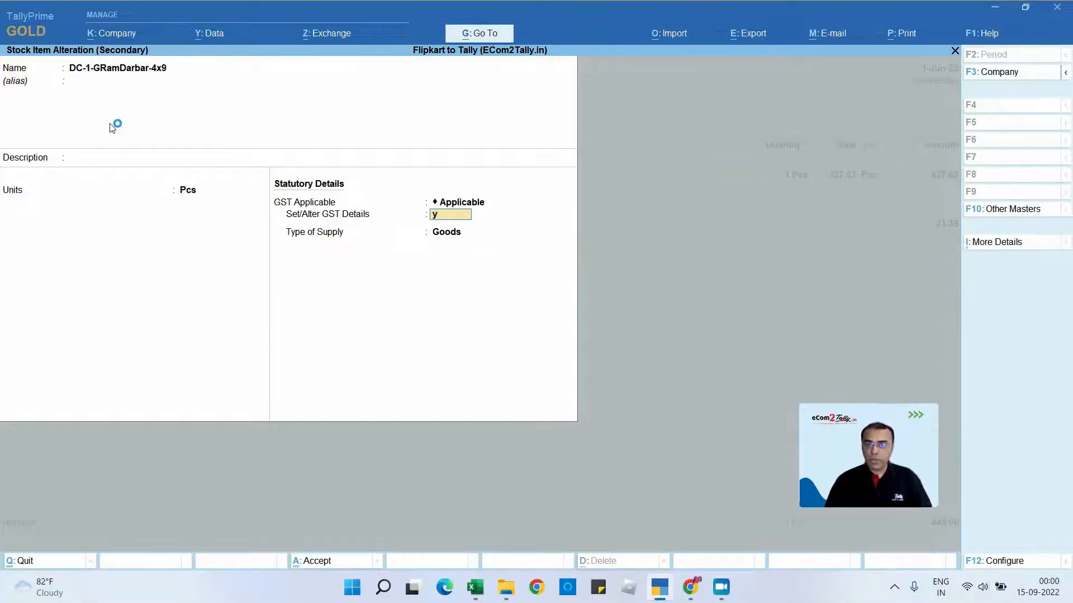
pyautogui.press('Return')
pyautogui.press('Return')
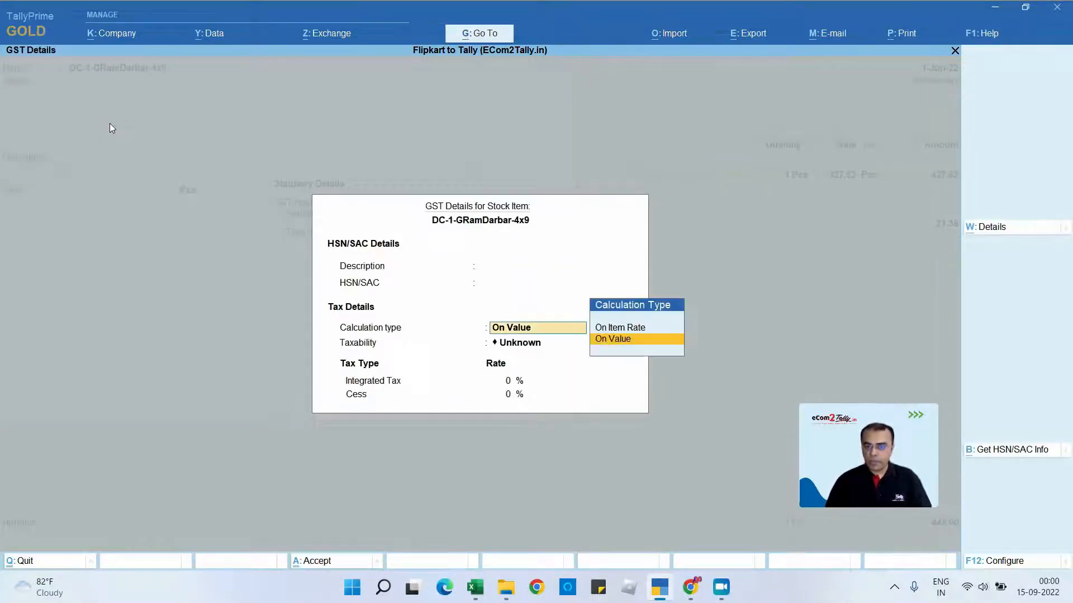
pyautogui.press('Return')
pyautogui.press('Down')
pyautogui.press('Down')
pyautogui.press('Down')
pyautogui.press('Return')
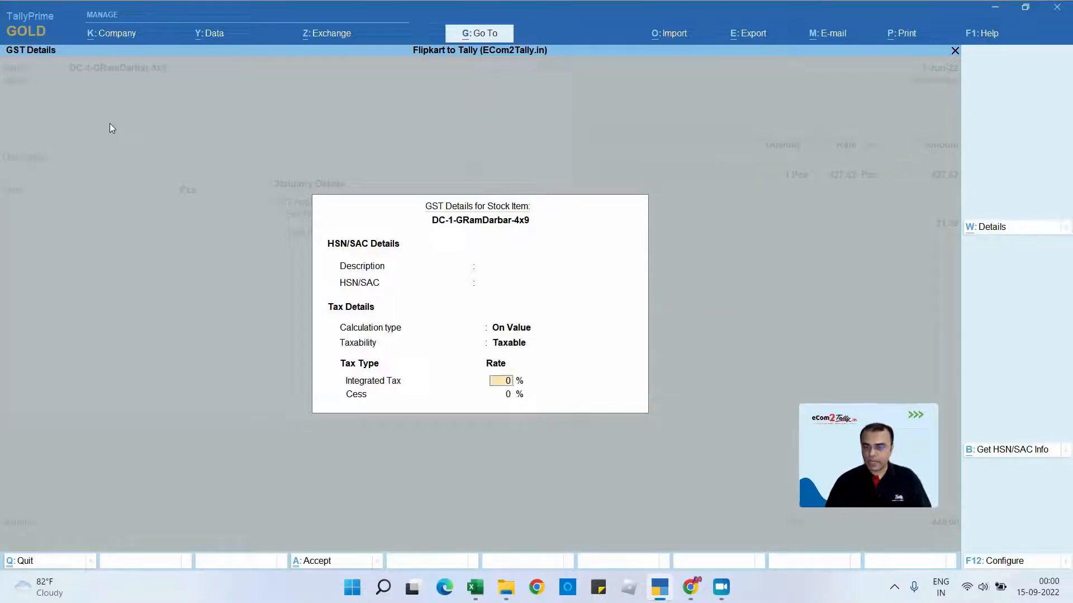
pyautogui.write('5')
# - Keep Goods as the type of supply, save the stock item and accept its Main Location allocation in the voucher
pyautogui.press('Return')
pyautogui.press('Return')
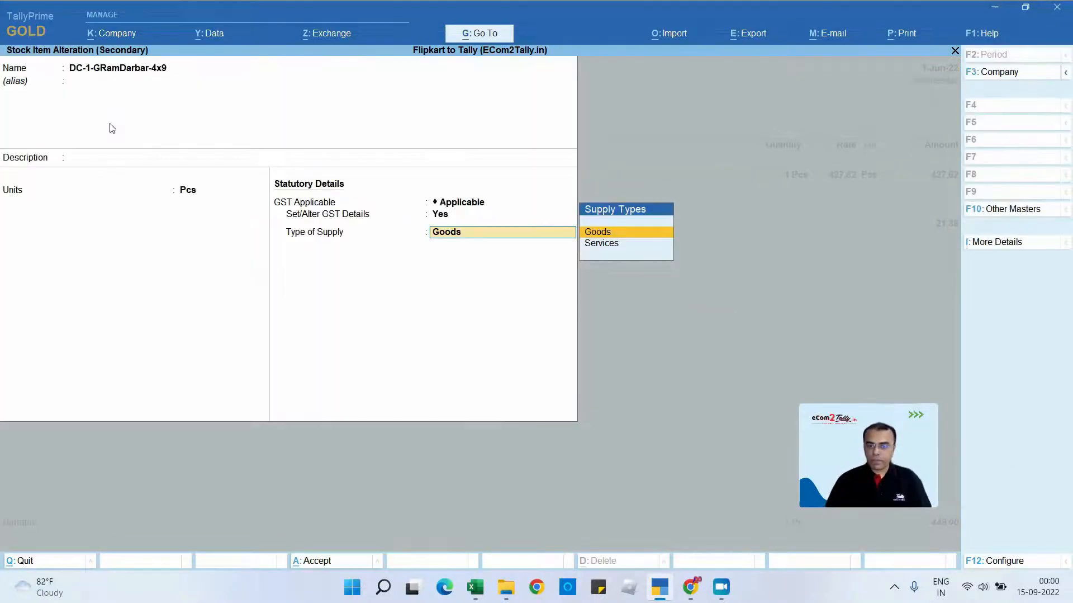
pyautogui.press('Return')
pyautogui.press('Return')
pyautogui.press('Return')
pyautogui.press('Return')
pyautogui.press('Return')
pyautogui.press('Return')
pyautogui.press('Return')
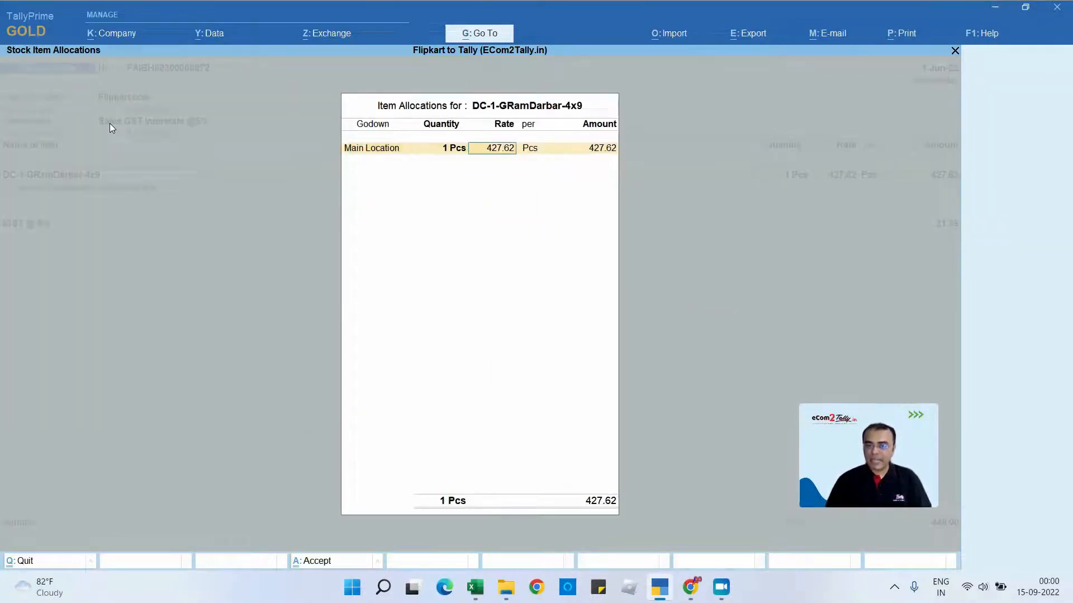
# - Open the IGST @ 5% ledger for alteration and set its type of duty/tax to GST with tax type Integrated Tax
pyautogui.press('Return')
pyautogui.press('Return')
pyautogui.press('Return')
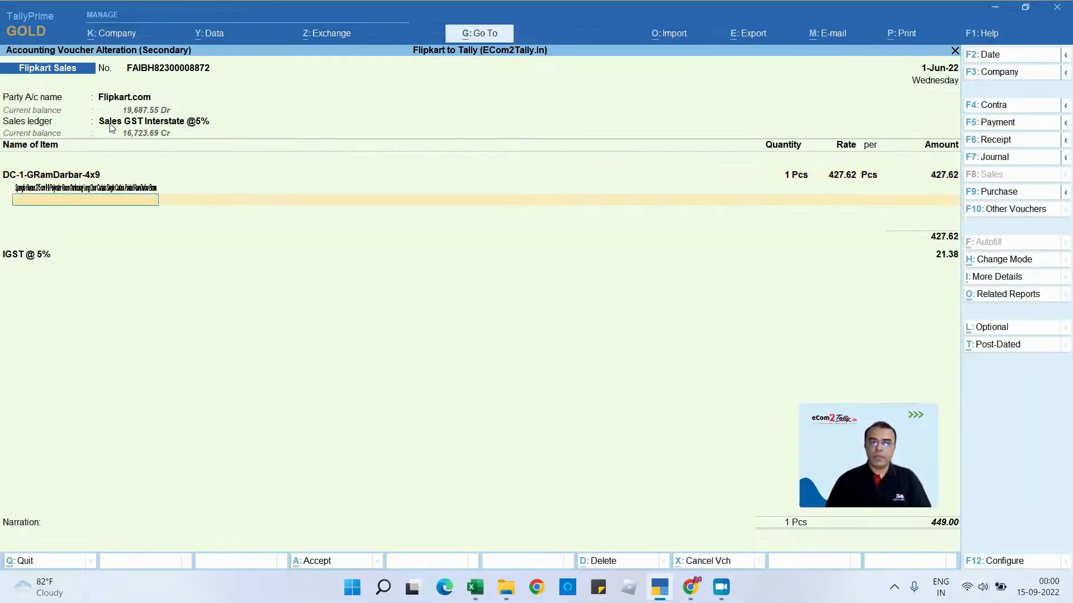
pyautogui.hotkey('ctrl', 'Return')
pyautogui.press('Return')
pyautogui.press('Return')
pyautogui.press('Return')
pyautogui.press('Return')
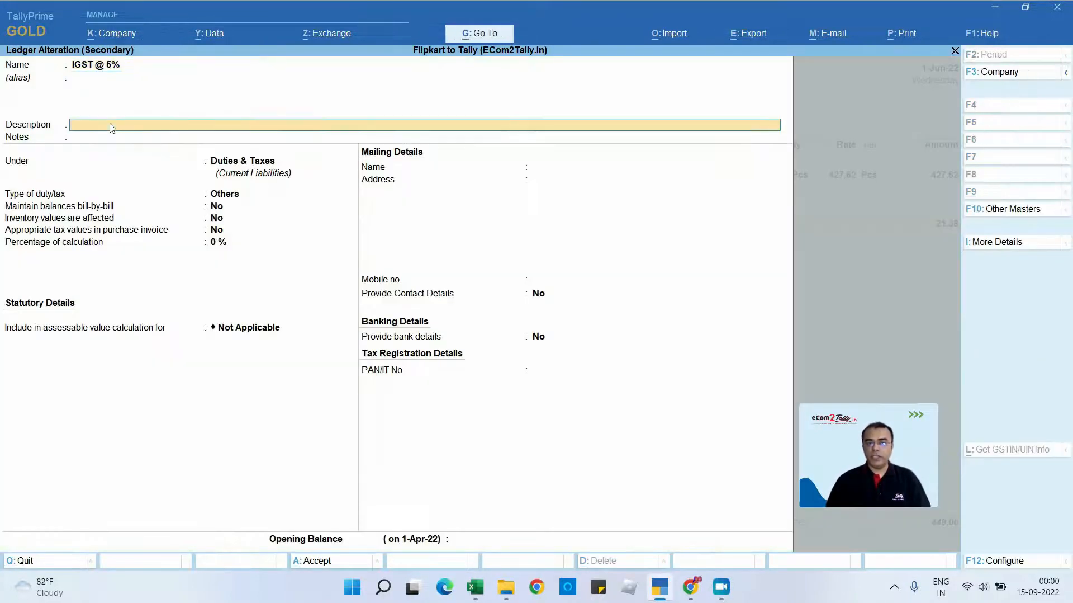
pyautogui.press('Return')
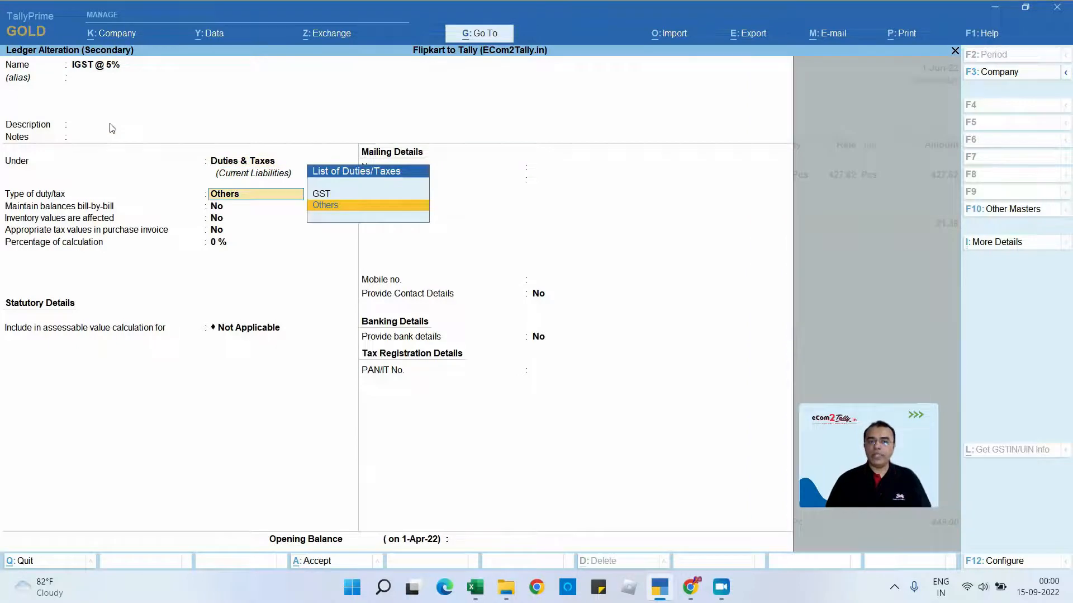
pyautogui.press('Up')
pyautogui.press('Return')
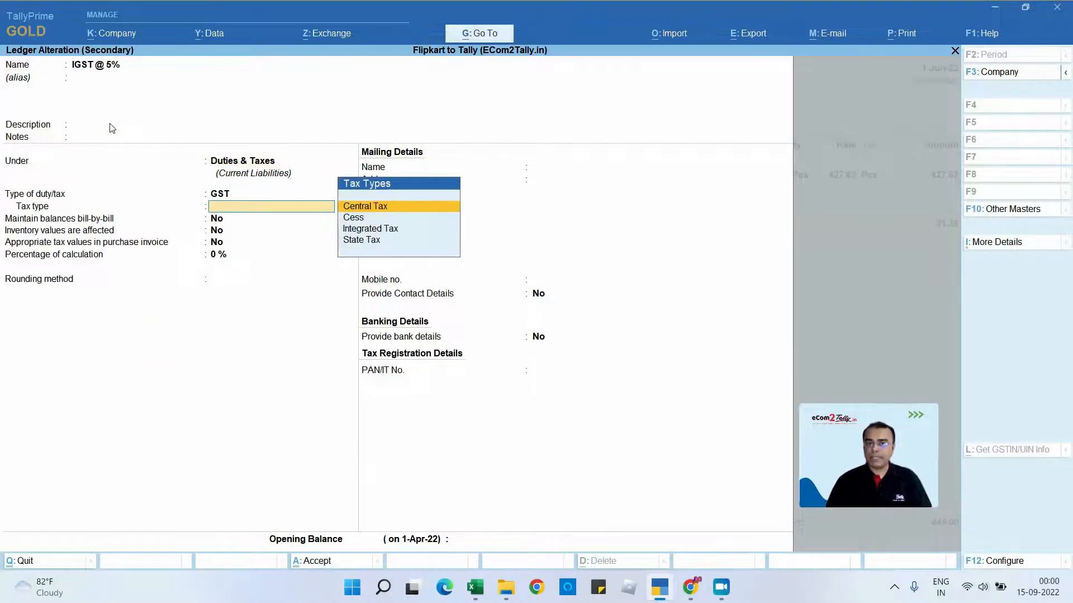
pyautogui.press('Down')
pyautogui.press('Down')
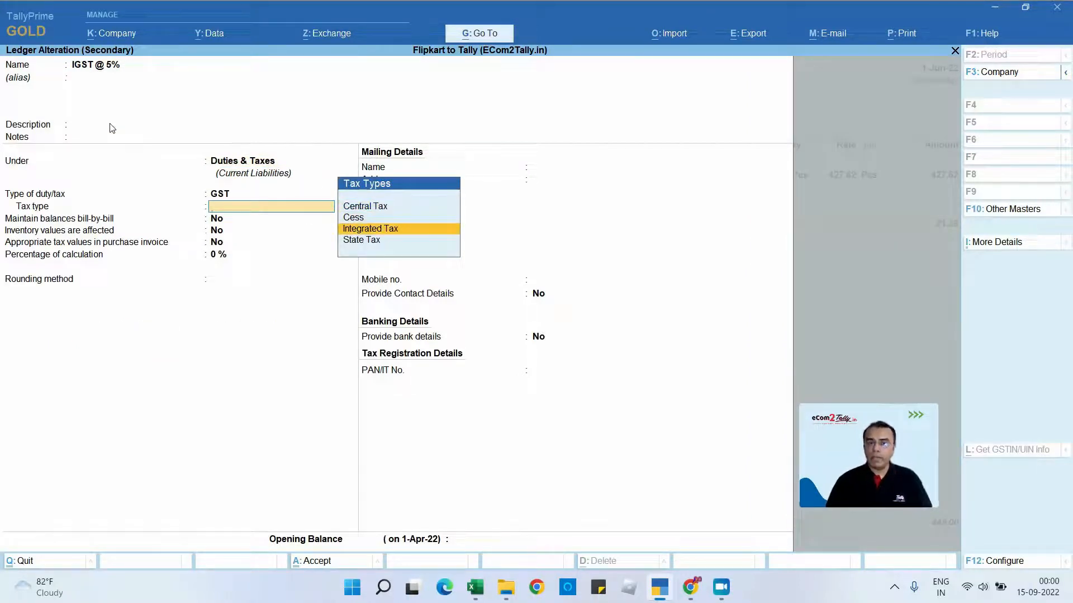
pyautogui.press('Return')
pyautogui.press('Return')
pyautogui.press('Return')
pyautogui.press('Return')
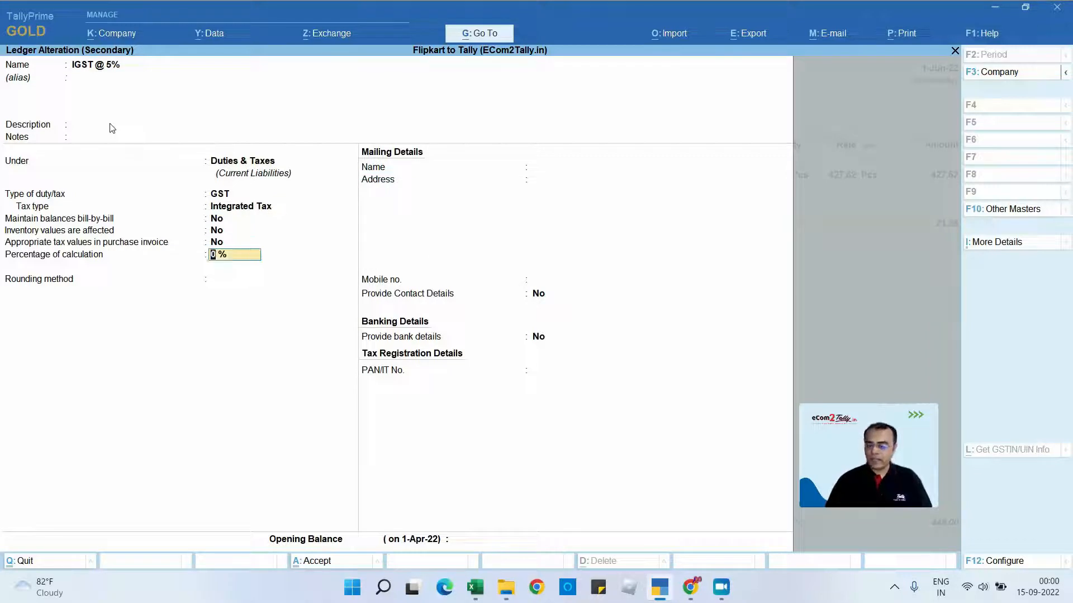
# - Set the IGST ledger's percentage of calculation to 5%, leave the rounding method Not Applicable, and save the ledger
pyautogui.write('5')
pyautogui.press('Return')
pyautogui.press('Return')
pyautogui.press('Return')
pyautogui.press('Return')
pyautogui.press('Return')
pyautogui.press('Return')
pyautogui.press('Return')
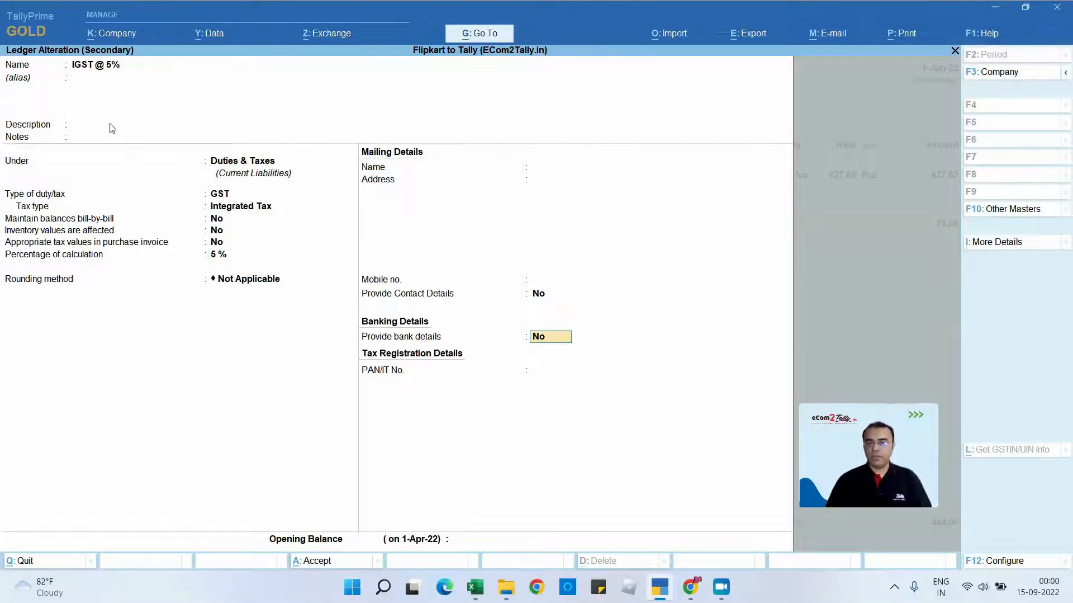
pyautogui.press('Return')
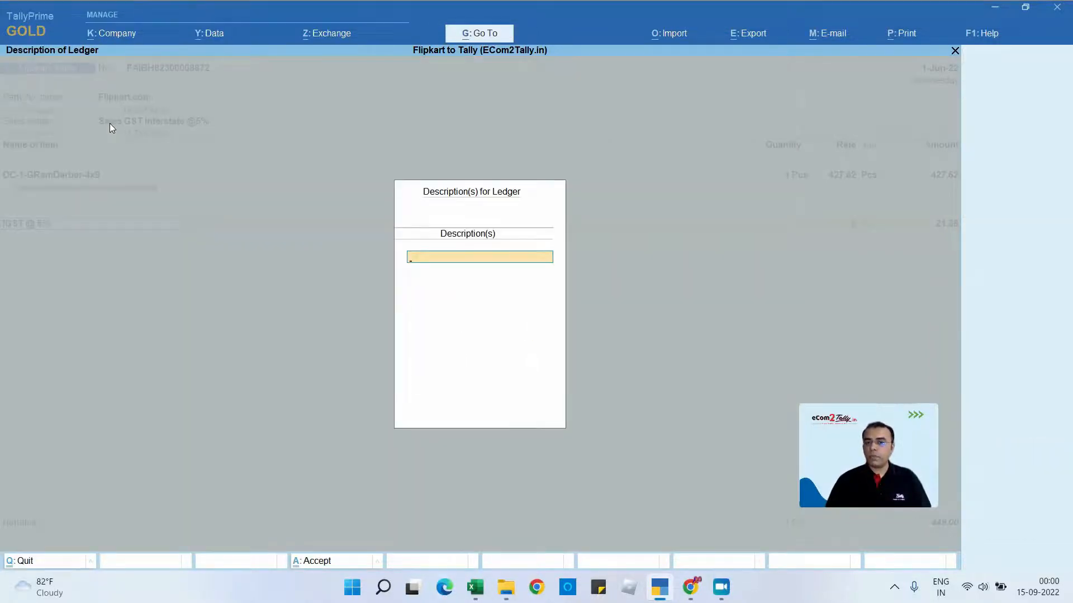
# - Accept the IGST @ 5% line without a ledger description and save the sales voucher
pyautogui.press('Return')
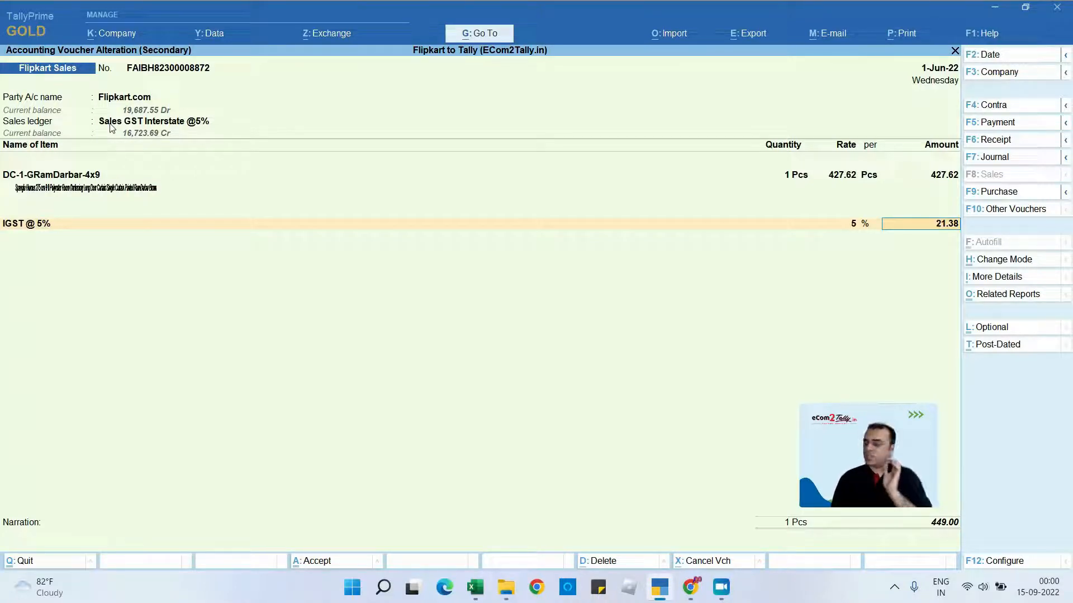
pyautogui.press('Return')
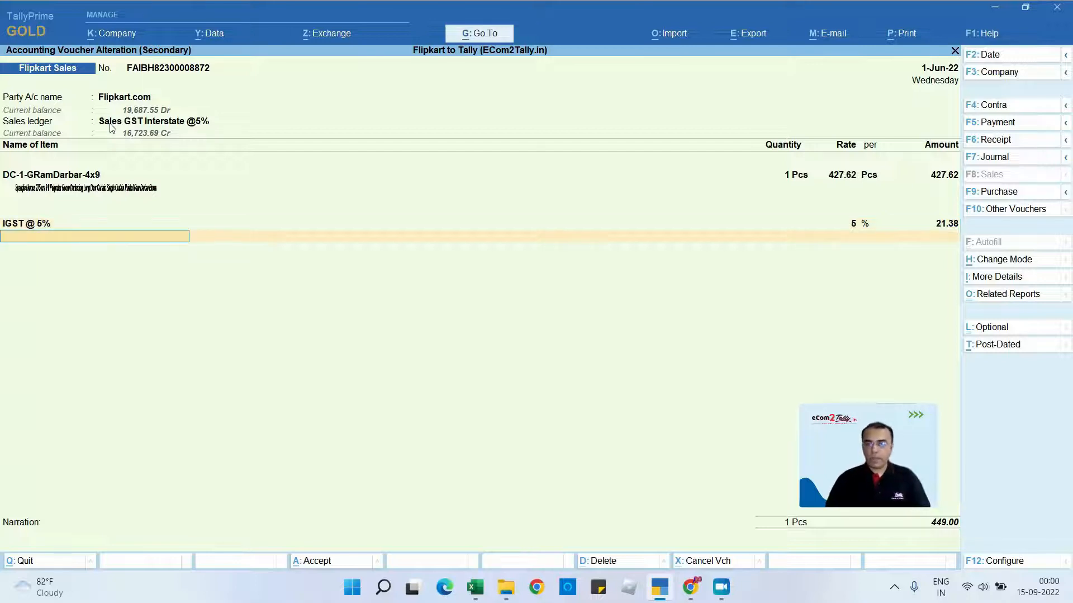
pyautogui.press('ctrl')
pyautogui.hotkey('ctrl', 'a')
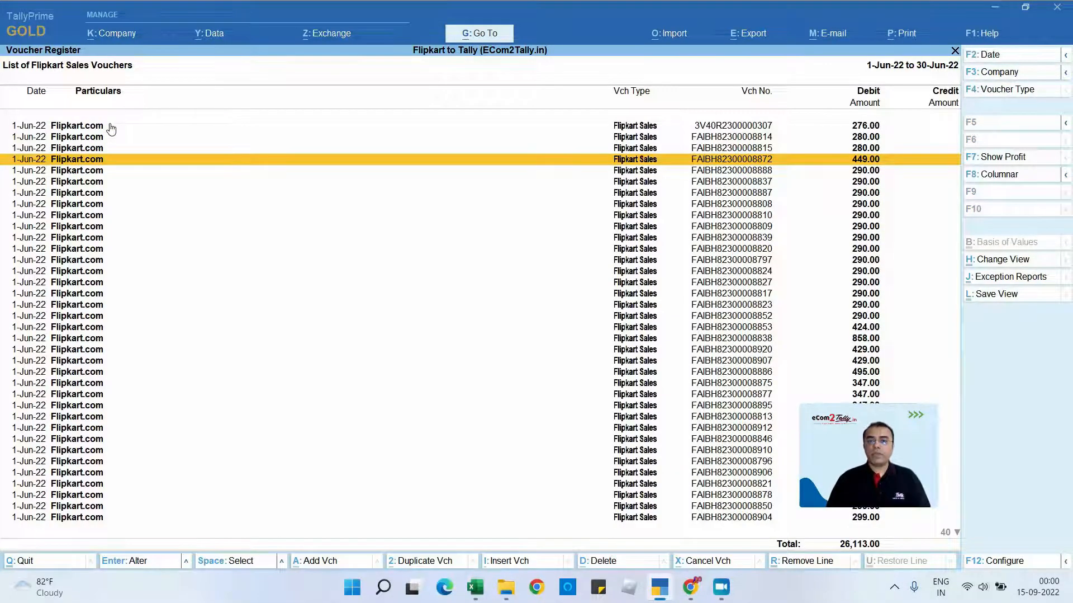
# - Look through the list of Flipkart Sales vouchers toward its end
pyautogui.press('Down')
pyautogui.press('Down')
pyautogui.press('Down')
pyautogui.press('Down')
pyautogui.press('Down')
pyautogui.press('Down')
pyautogui.press('Down')
pyautogui.press('Down')
pyautogui.press('Down')
pyautogui.press('Down')
pyautogui.press('Down')
pyautogui.press('Down')
pyautogui.press('Down')
pyautogui.press('Down')
pyautogui.press('Down')
pyautogui.press('Down')
pyautogui.press('Down')
pyautogui.press('Down')
pyautogui.press('Down')
pyautogui.press('Down')
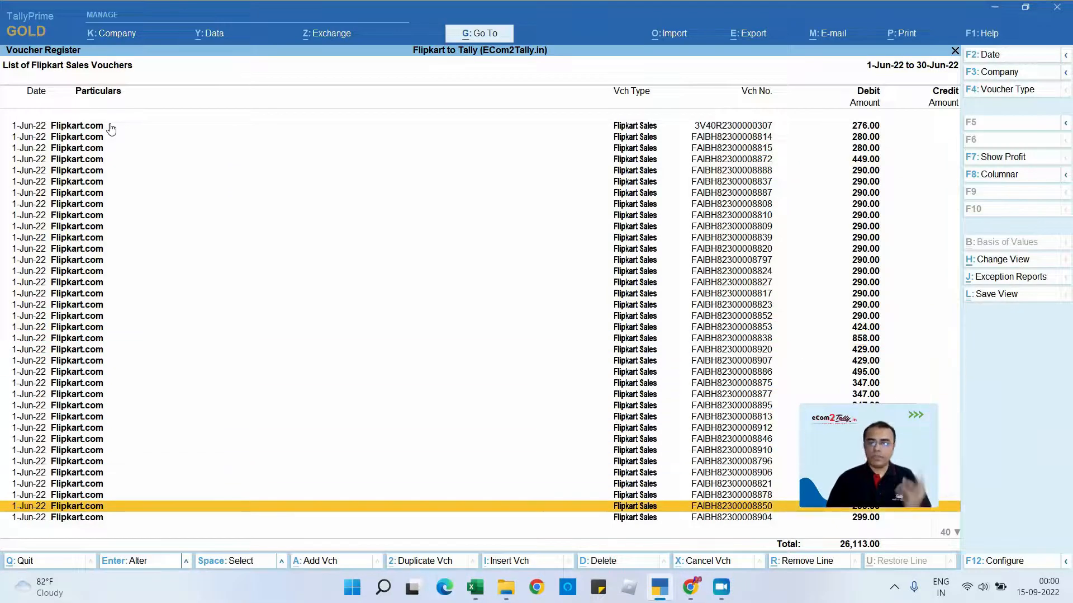
pyautogui.press('Down')
pyautogui.press('Down')
pyautogui.press('Down')
pyautogui.press('Down')
pyautogui.press('Down')
pyautogui.press('Down')
pyautogui.press('Down')
pyautogui.press('Down')
pyautogui.press('Down')
pyautogui.press('Down')
pyautogui.press('Down')
pyautogui.press('Down')
pyautogui.press('Down')
pyautogui.press('Down')
pyautogui.press('Down')
pyautogui.press('Down')
pyautogui.press('Down')
pyautogui.press('Down')
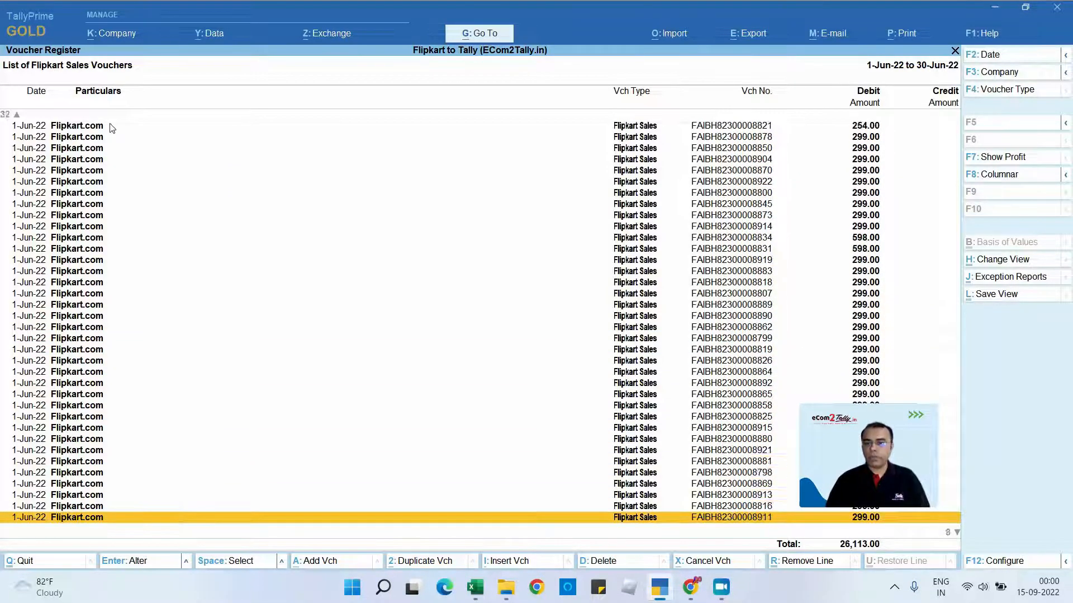
# - Leave the sales voucher list, open the June list of Flipkart Returns vouchers and open its fifth voucher
pyautogui.press('Escape')
pyautogui.press('Escape')
pyautogui.press('Up')
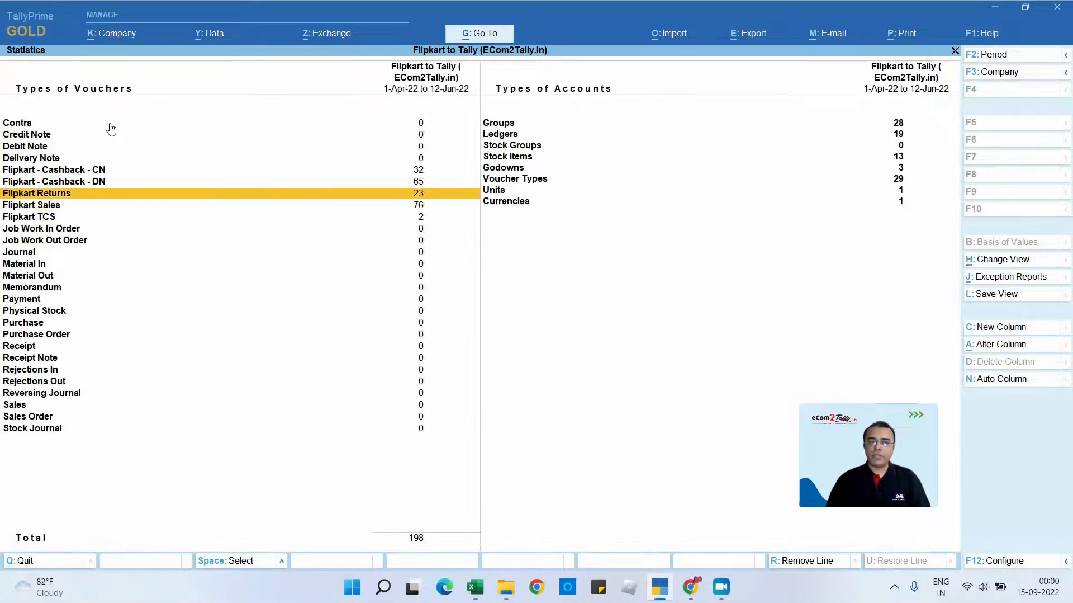
pyautogui.press('Return')
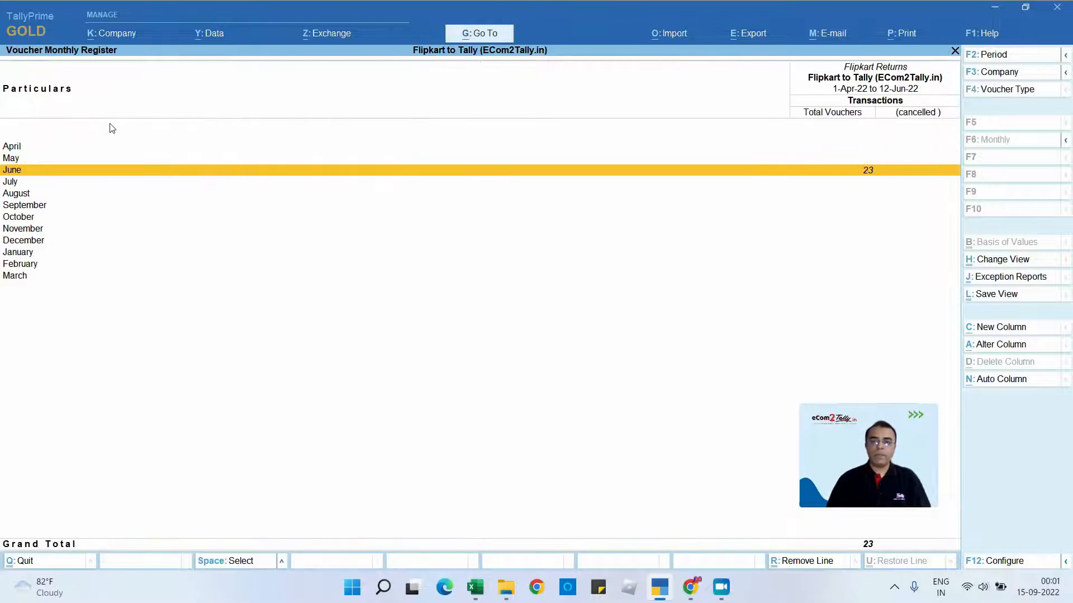
pyautogui.press('Return')
pyautogui.press('Down')
pyautogui.press('Down')
pyautogui.press('Down')
pyautogui.press('Down')
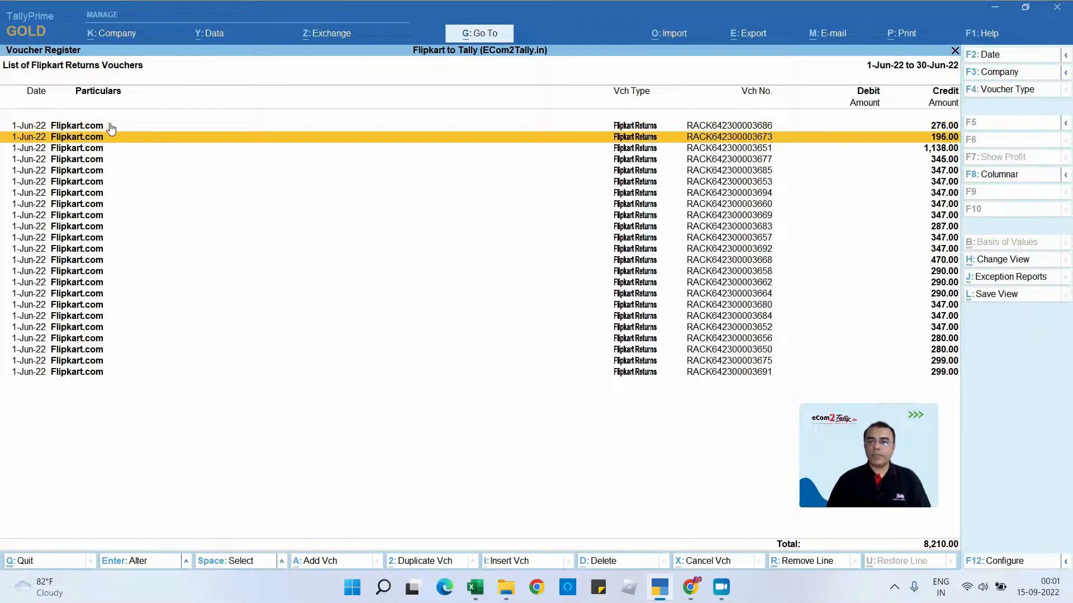
pyautogui.press('Return')
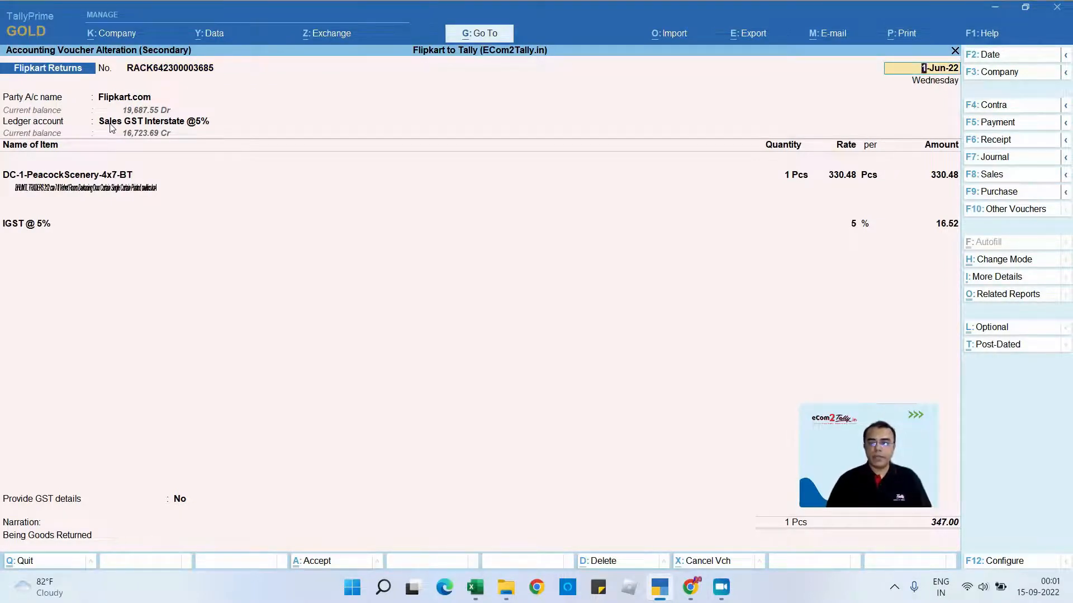
# - Go through the return voucher's receipt, order and original invoice details, continuing into its party details
pyautogui.press('Return')
pyautogui.press('Return')
pyautogui.press('Return')
pyautogui.press('Return')
pyautogui.press('Return')
pyautogui.press('Return')
pyautogui.press('Return')
pyautogui.press('Return')
pyautogui.press('Return')
pyautogui.press('Return')
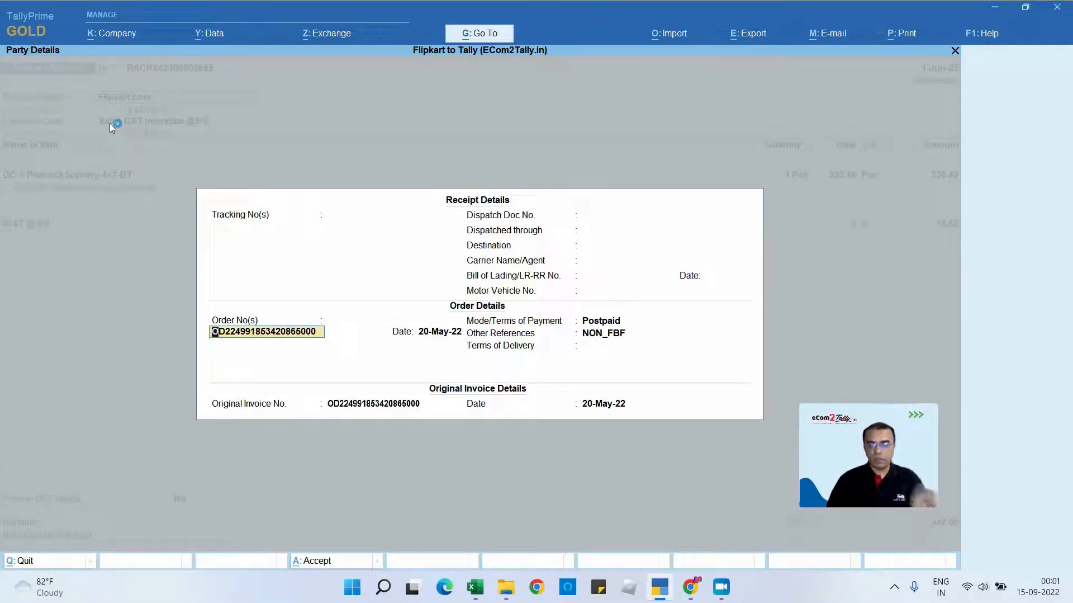
pyautogui.press('Return')
pyautogui.press('Return')
pyautogui.press('Return')
pyautogui.press('Return')
pyautogui.press('Return')
pyautogui.press('Return')
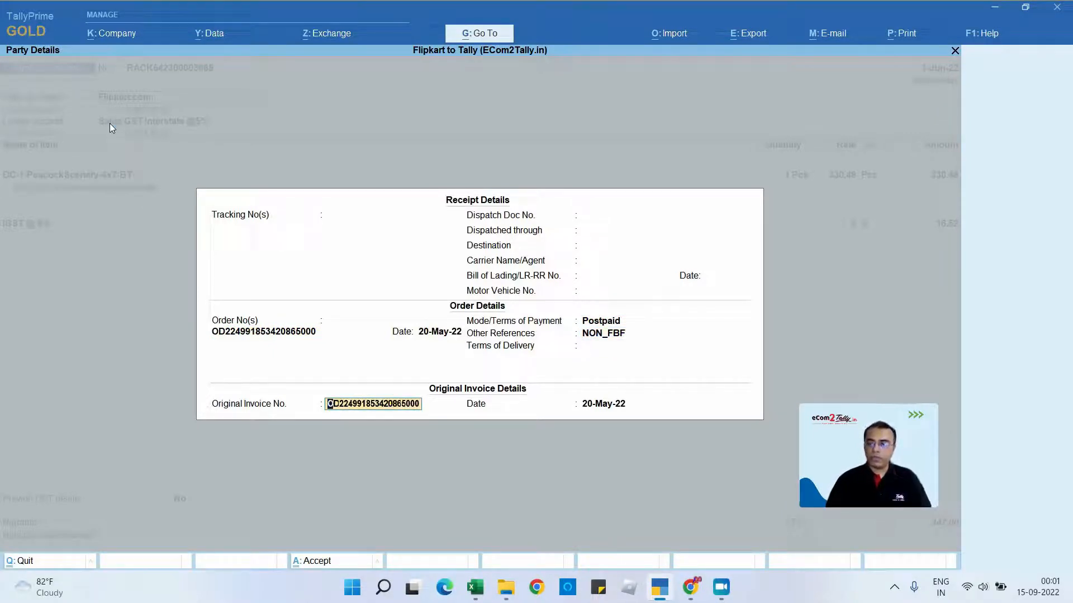
pyautogui.press('Return')
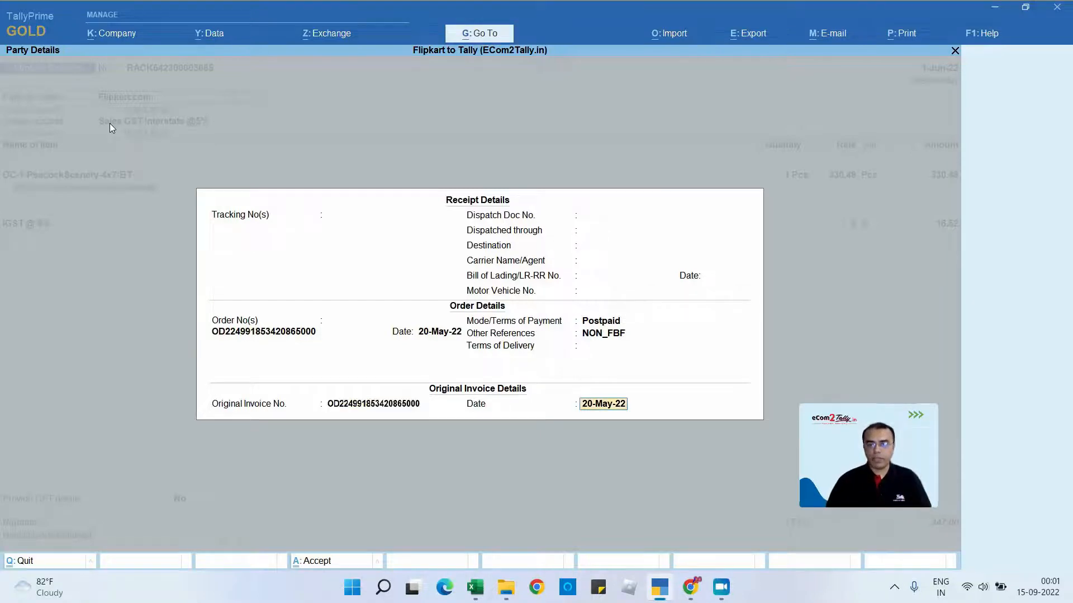
pyautogui.press('Return')
# - Accept the party details and tax classification, and keep the FBF_LITE godown allocation of 1 Pcs for DC-1-PeacockScenery-4x7-BT
pyautogui.press('Return')
pyautogui.press('Return')
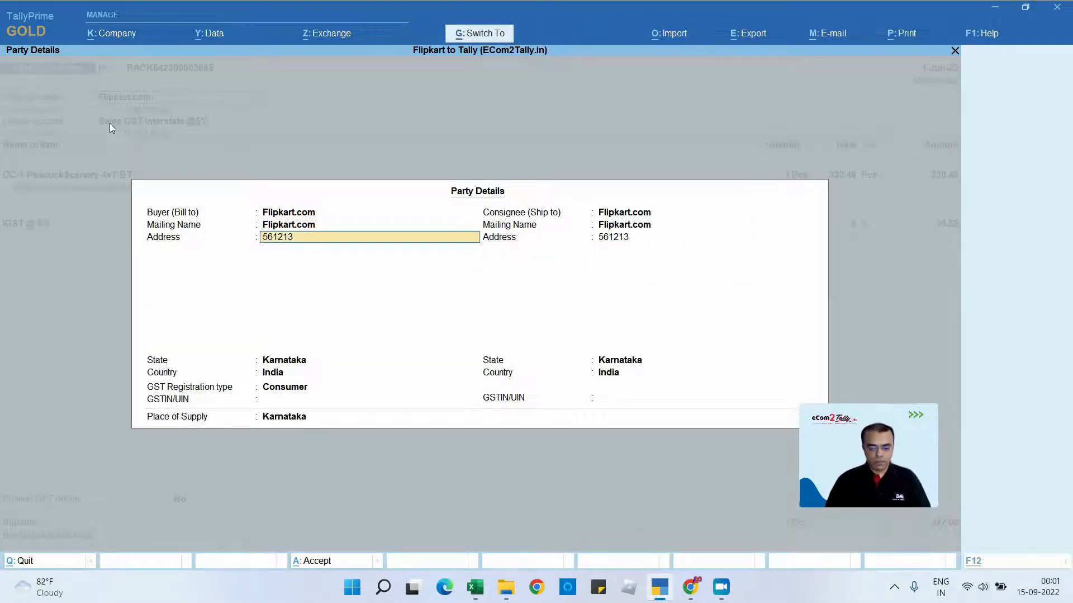
pyautogui.hotkey('ctrl', 'a')
pyautogui.press('Return')
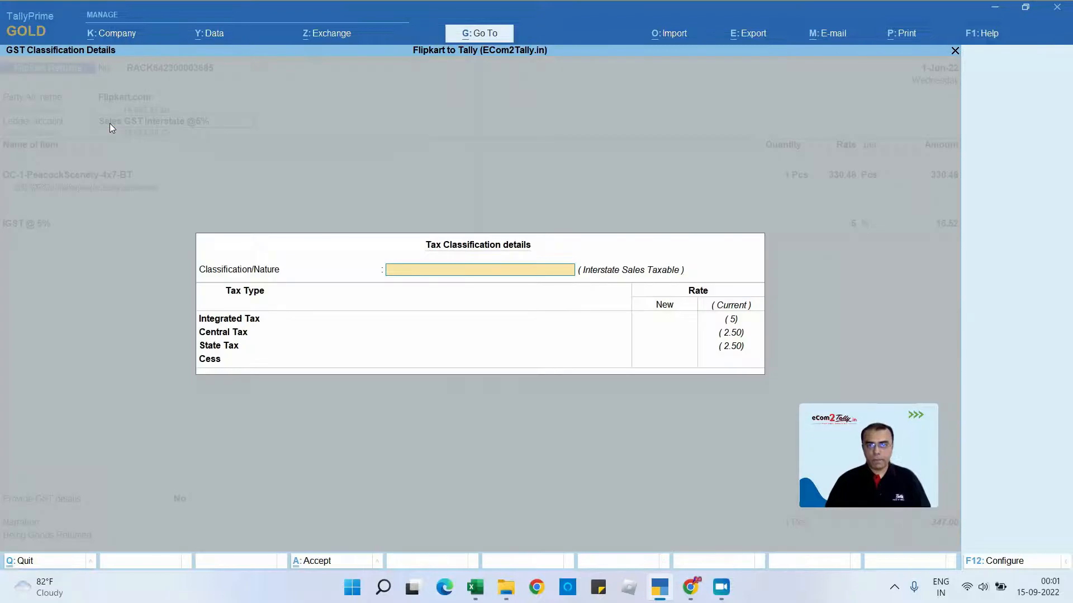
pyautogui.press('Return')
pyautogui.press('Return')
pyautogui.press('Return')
pyautogui.press('Return')
pyautogui.press('Return')
pyautogui.press('Return')
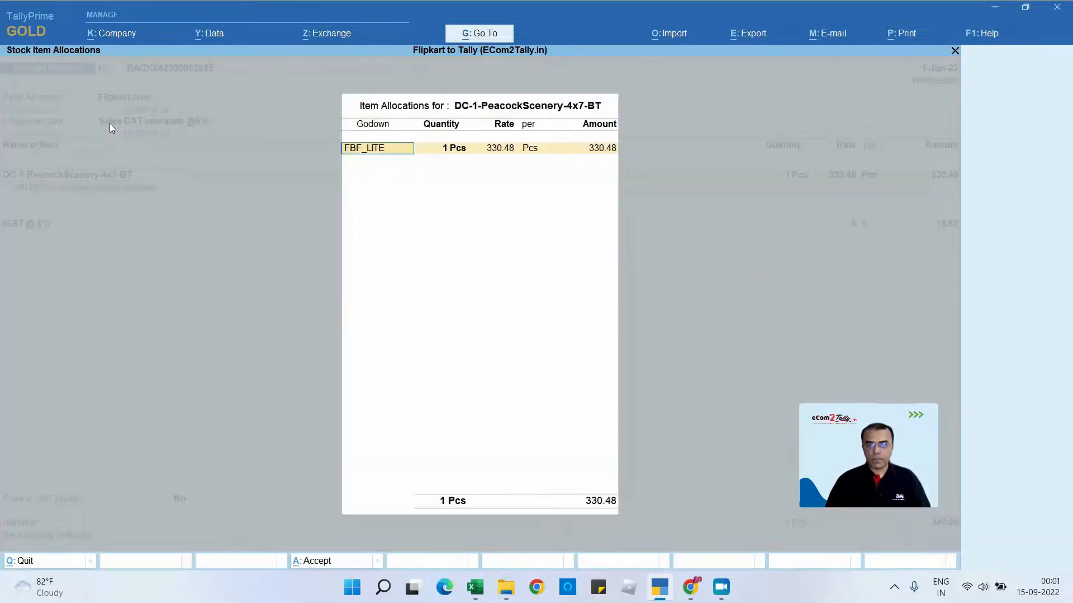
pyautogui.press('Return')
pyautogui.press('Return')
pyautogui.press('Return')
pyautogui.press('Return')
pyautogui.press('Return')
pyautogui.press('Return')
pyautogui.press('Return')
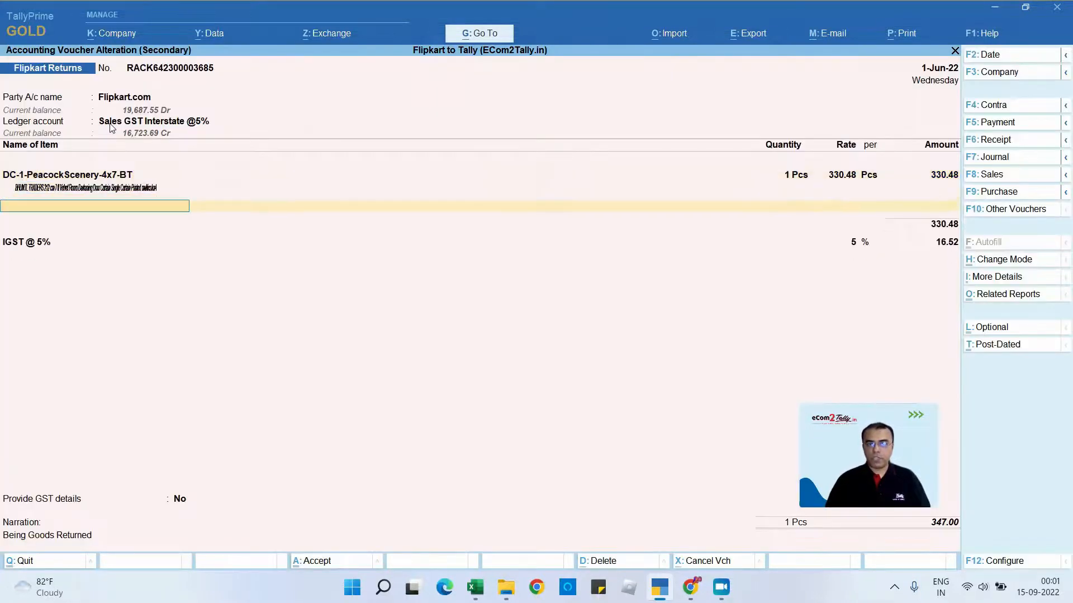
# - Accept the IGST @ 5% line and go through the bill-wise details for Flipkart.com
pyautogui.press('Return')
pyautogui.press('Return')
pyautogui.press('Return')
pyautogui.press('Return')
pyautogui.press('Return')
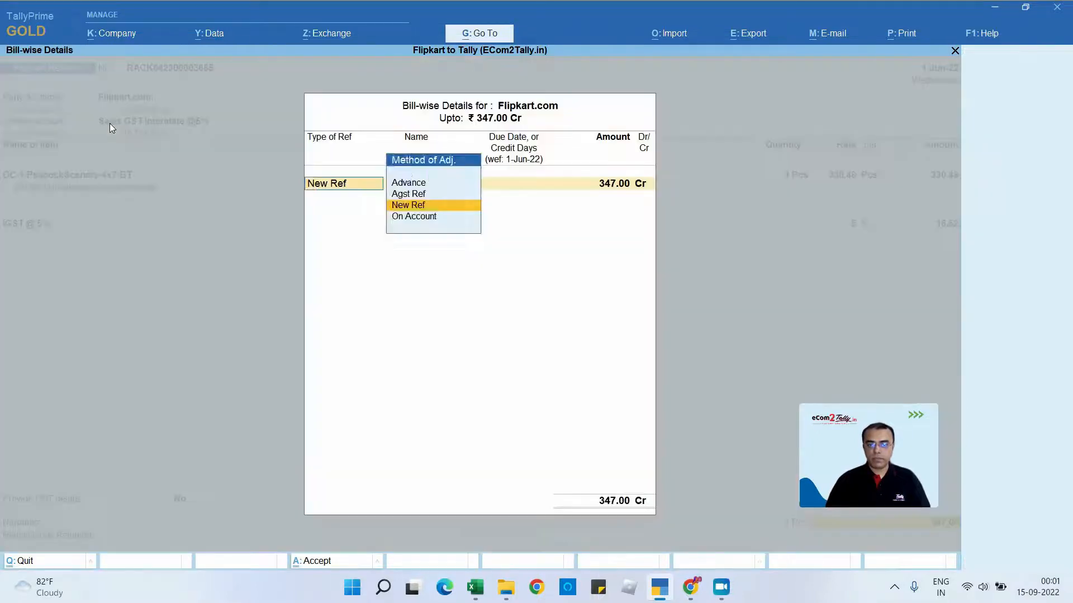
pyautogui.press('Return')
pyautogui.press('Return')
pyautogui.press('Return')
pyautogui.press('Return')
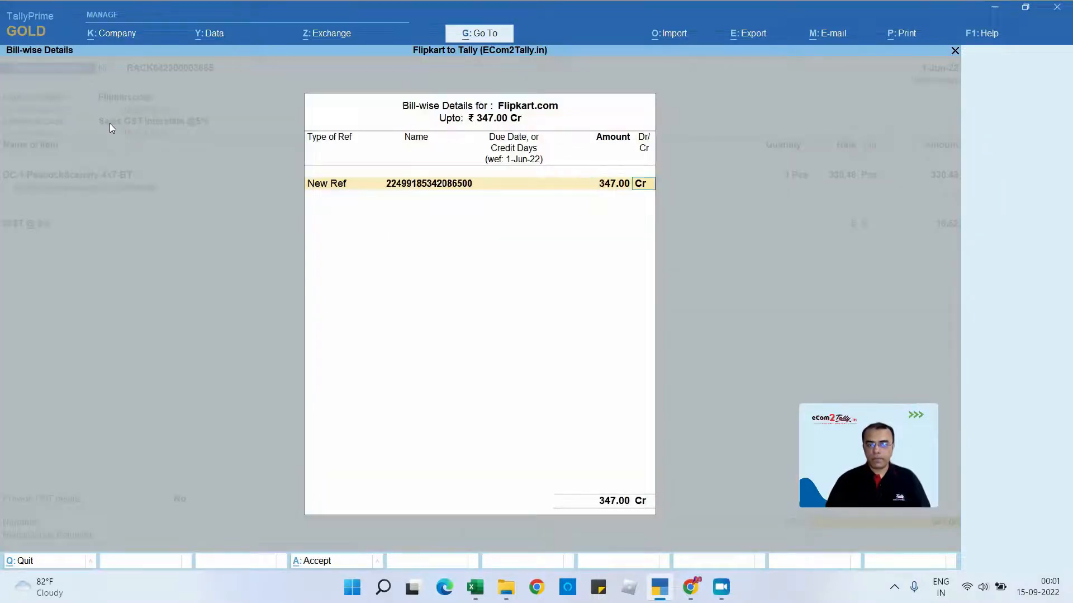
# - Consider Agst Ref as the bill's adjustment method, keep New Ref with its existing reference, and save the return voucher
pyautogui.press('BackSpace')
pyautogui.press('BackSpace')
pyautogui.press('BackSpace')
pyautogui.press('BackSpace')
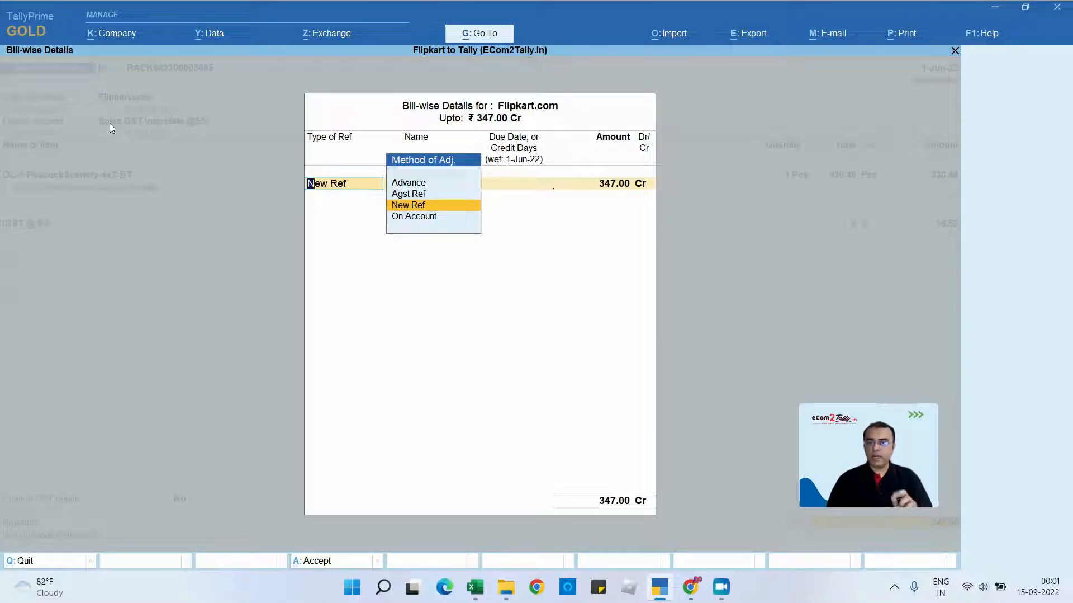
pyautogui.press('Up')
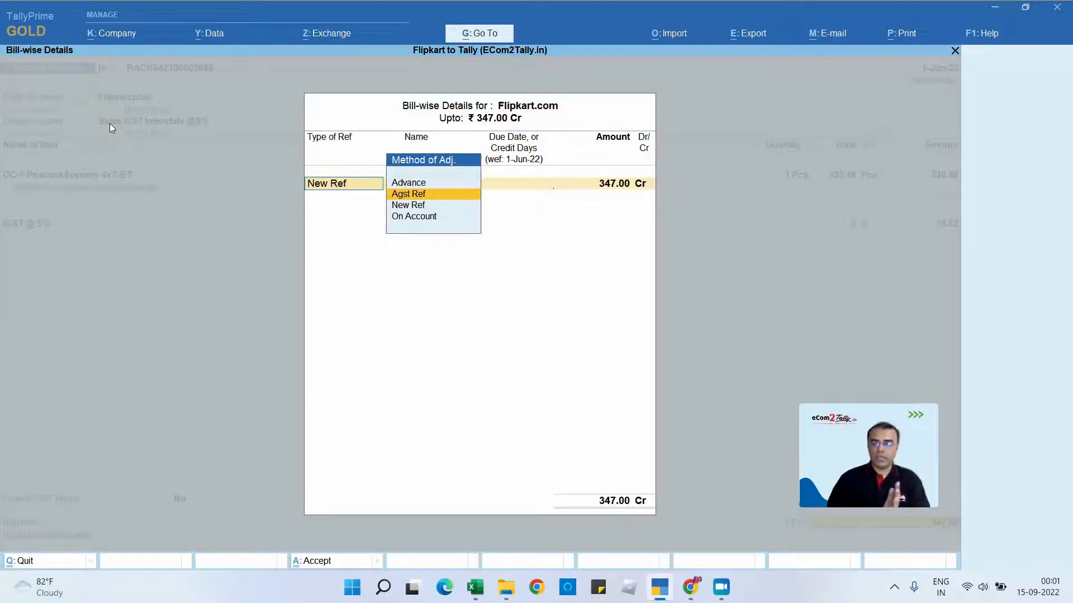
pyautogui.press('Down')
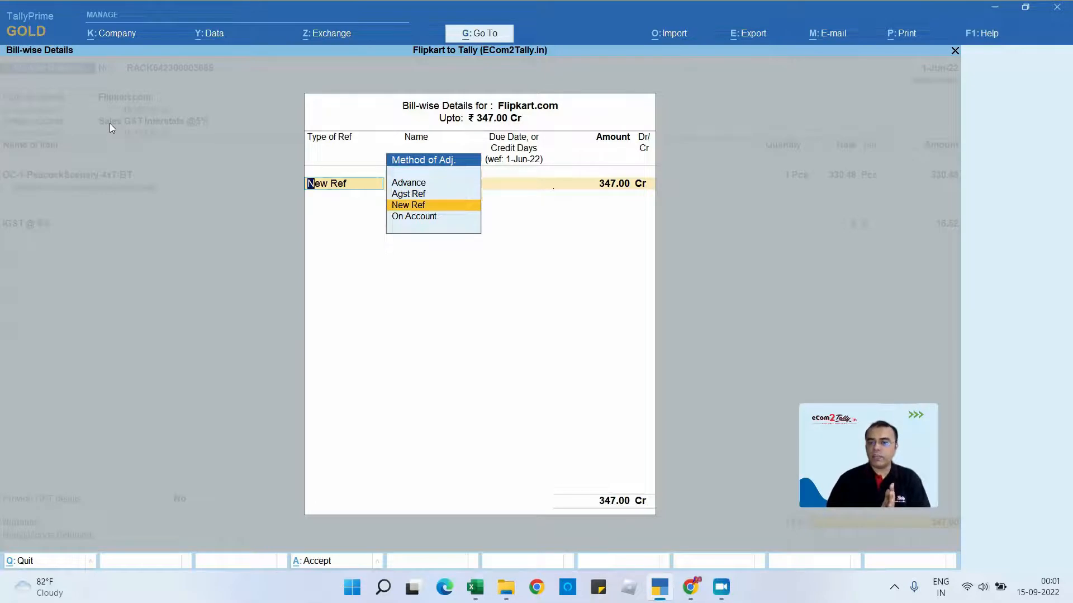
pyautogui.press('Return')
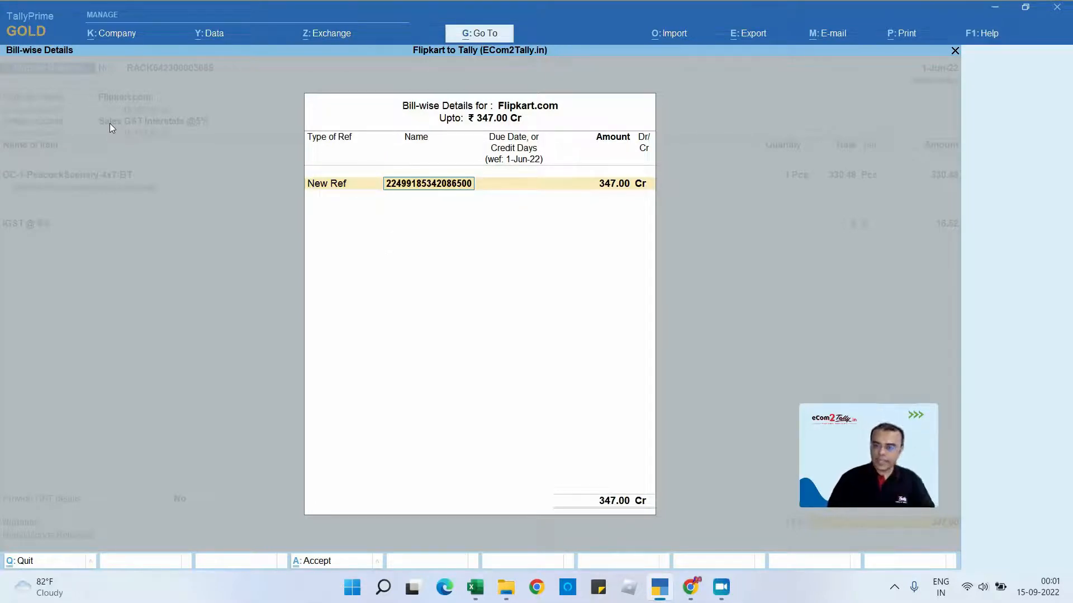
pyautogui.press('Return')
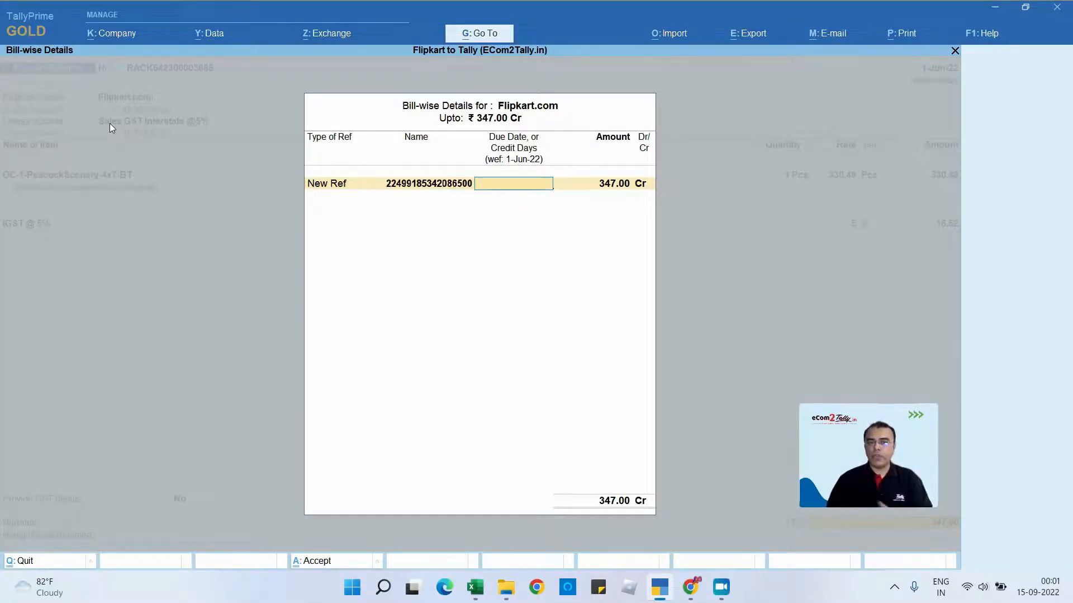
pyautogui.press('Return')
pyautogui.press('Return')
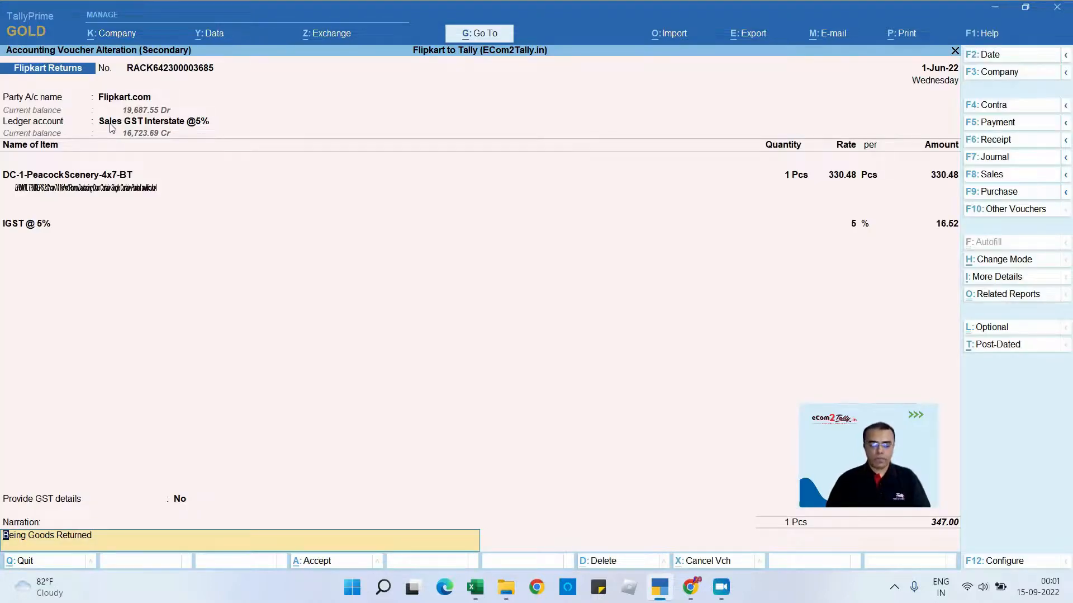
pyautogui.press('Return')
pyautogui.press('Return')
# - Open the June Flipkart - Cashback - CN vouchers from Statistics and examine the entries of two of them
pyautogui.press('Escape')
pyautogui.press('Escape')
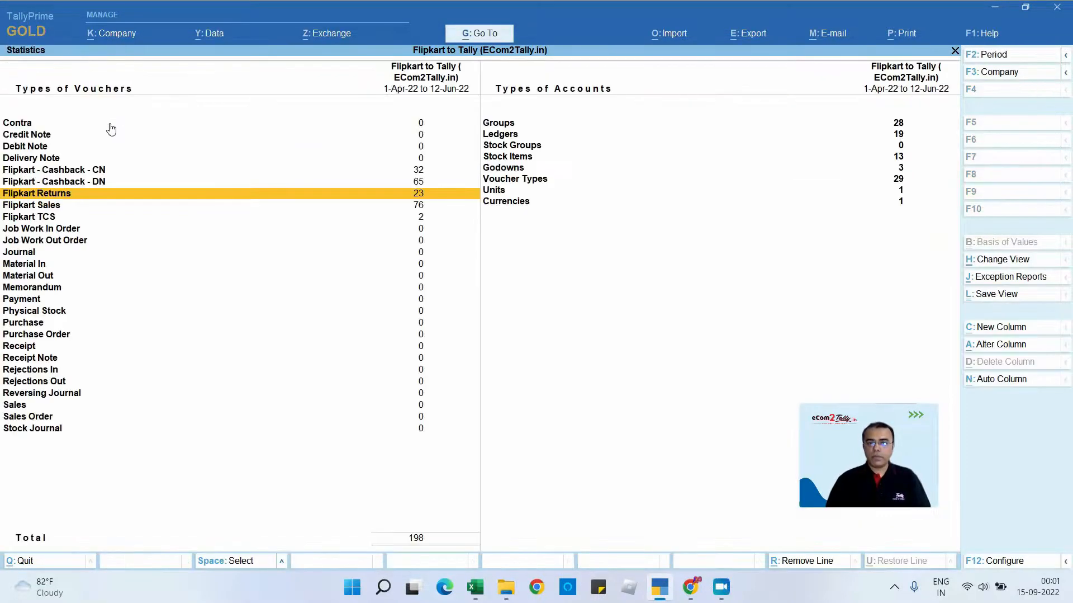
pyautogui.press('Up')
pyautogui.press('Up')
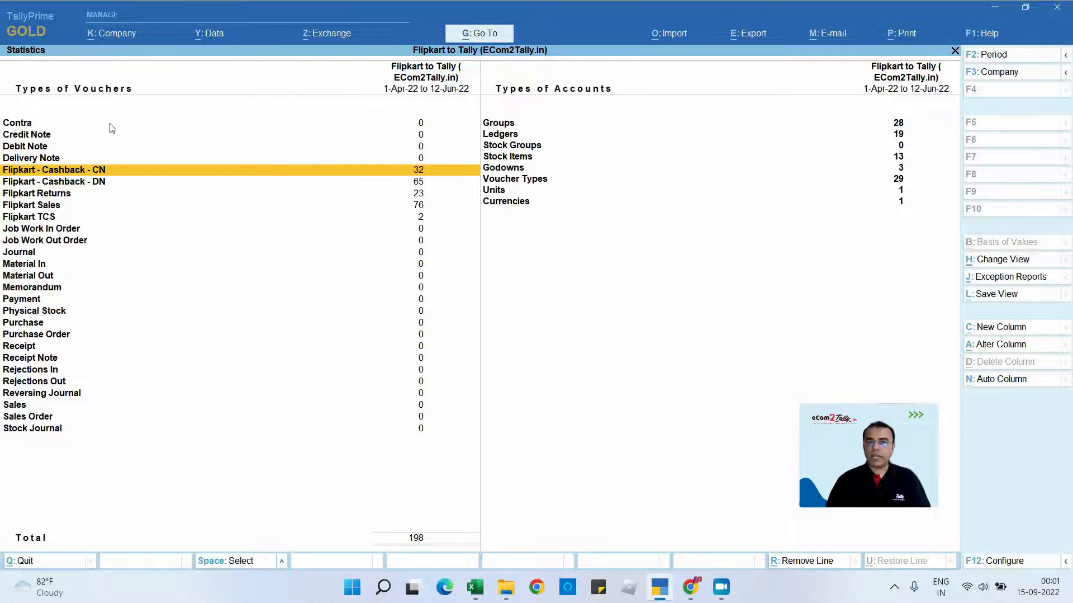
pyautogui.press('Return')
pyautogui.press('Return')
pyautogui.press('Return')
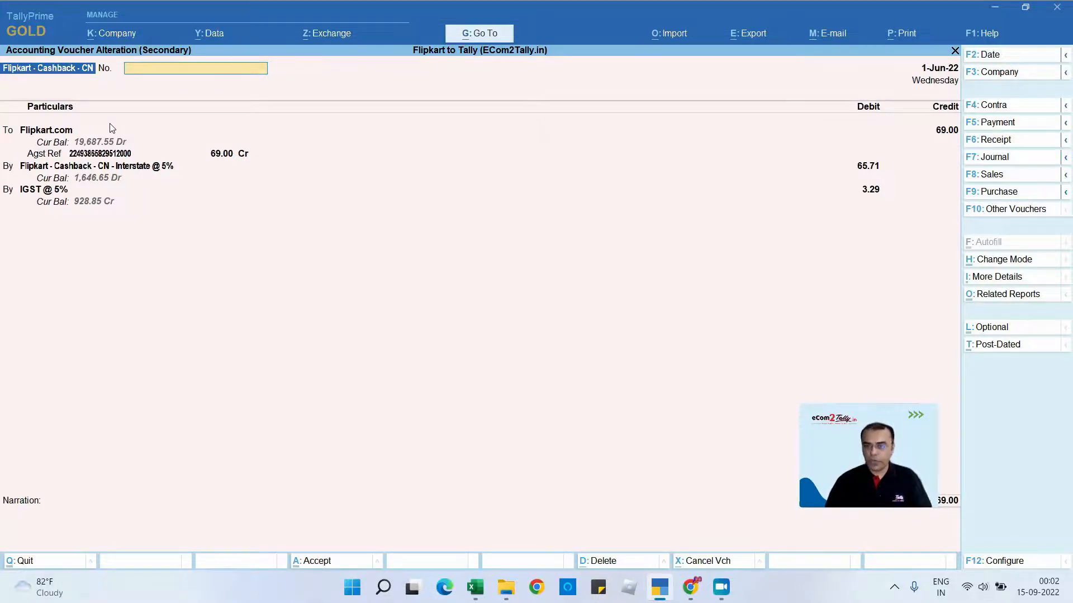
pyautogui.press('Escape')
pyautogui.press('Return')
pyautogui.press('Return')
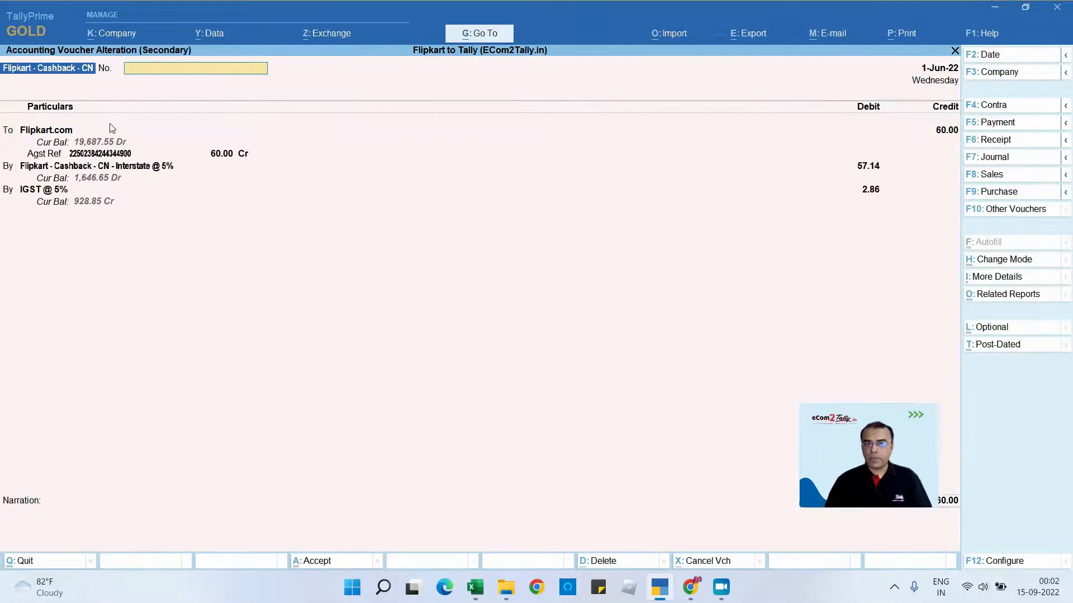
# - Open the June Flipkart - Cashback - DN vouchers from Statistics and examine the first voucher's entries
pyautogui.press('Escape')
pyautogui.press('Escape')
pyautogui.press('Escape')
pyautogui.press('Down')
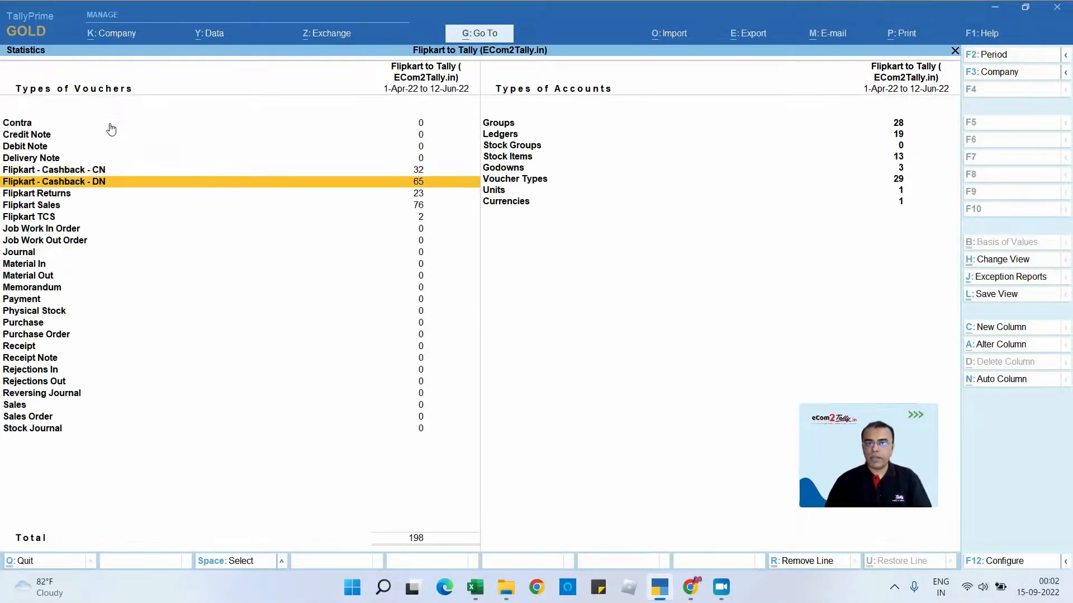
pyautogui.press('Return')
pyautogui.press('Return')
pyautogui.press('Return')
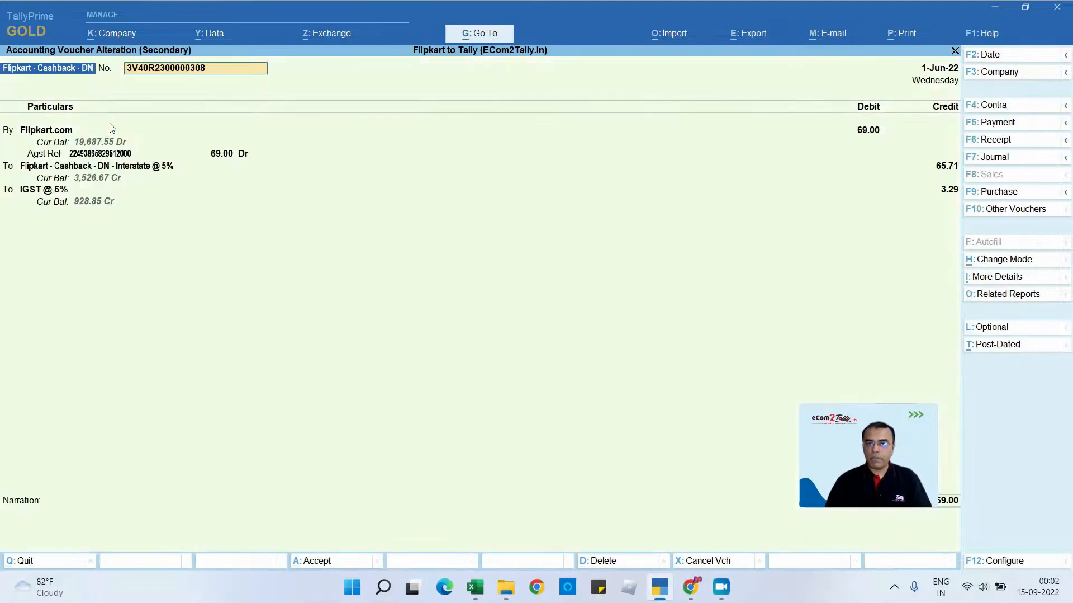
pyautogui.press('Escape')
pyautogui.press('Return')
pyautogui.press('Escape')
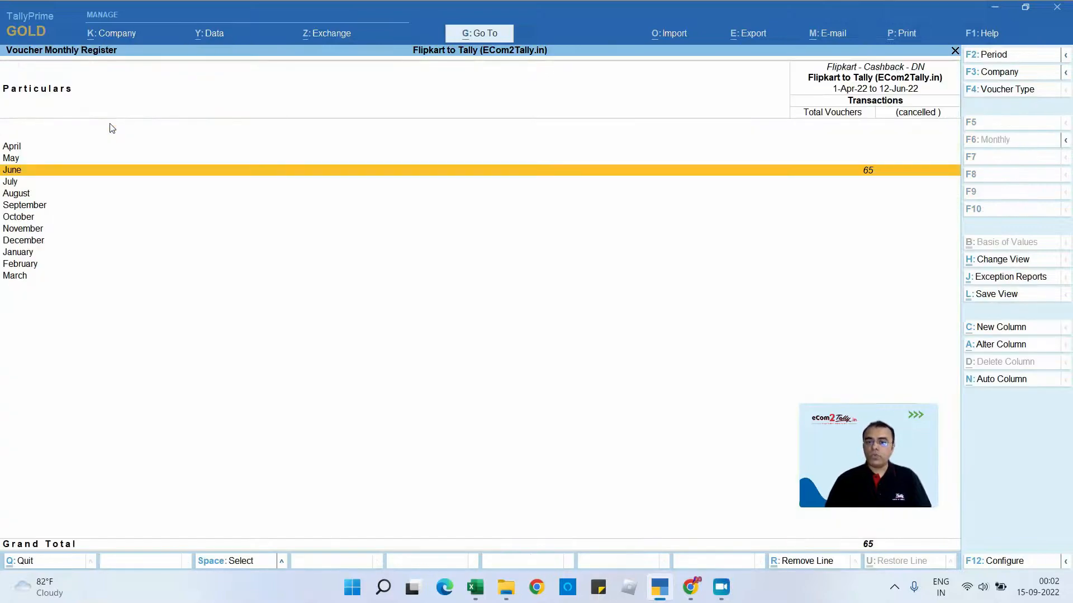
# - Switch to the Flipkart Tax Report in Excel and examine the Cash Back Report sheet's document types and invoice amounts
pyautogui.hotkey('alt', 'Tab')
pyautogui.press('Tab')
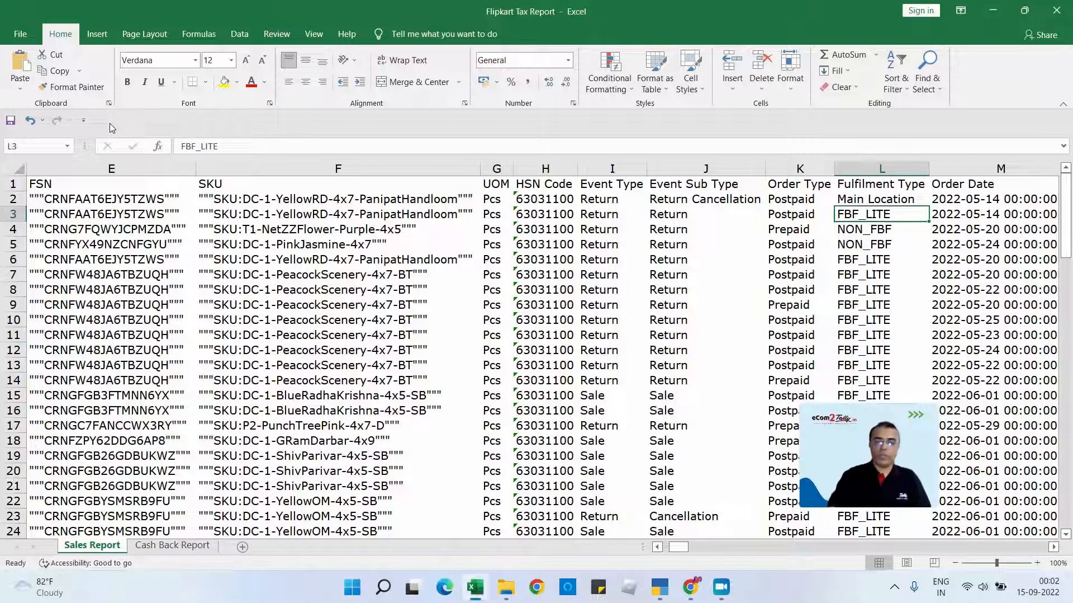
pyautogui.click(173, 549)
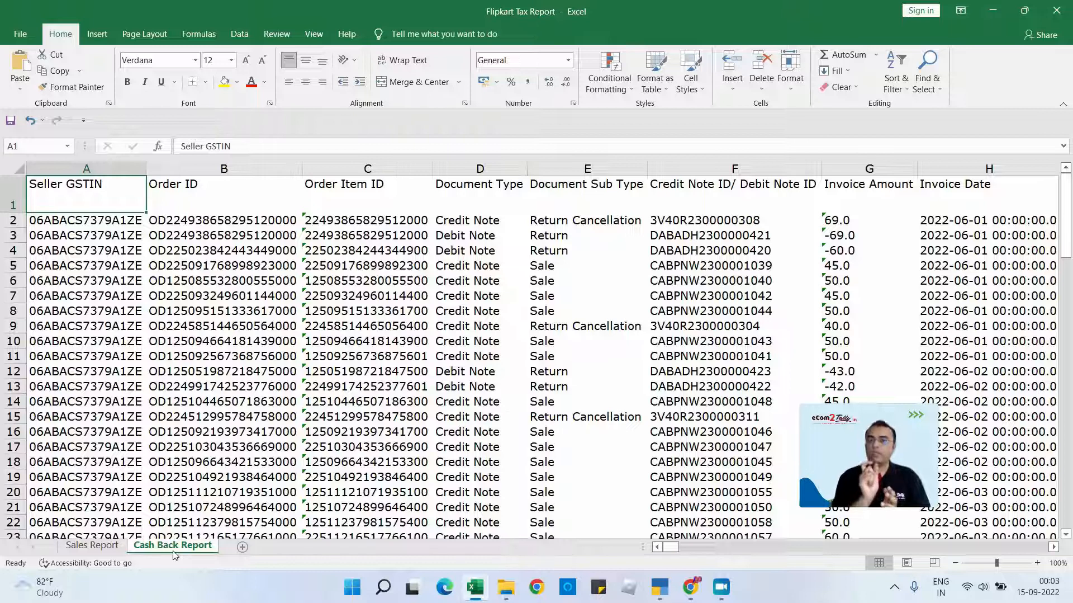
pyautogui.press('Right')
pyautogui.press('Right')
pyautogui.press('Right')
pyautogui.press('Right')
pyautogui.press('Right')
pyautogui.press('Right')
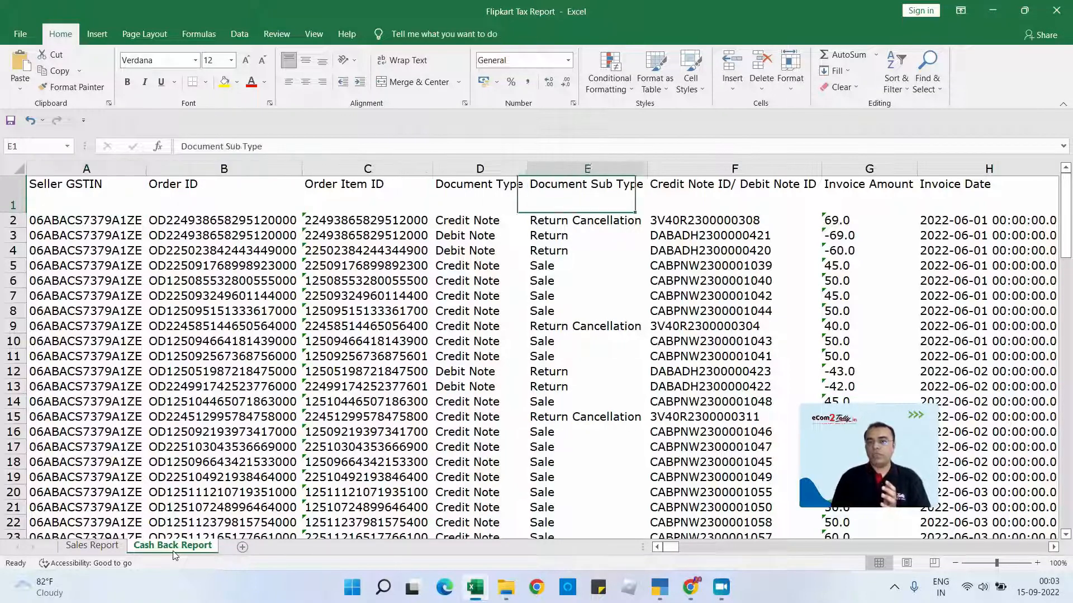
pyautogui.press('Down')
pyautogui.press('Down')
pyautogui.press('Down')
pyautogui.press('Down')
pyautogui.press('Down')
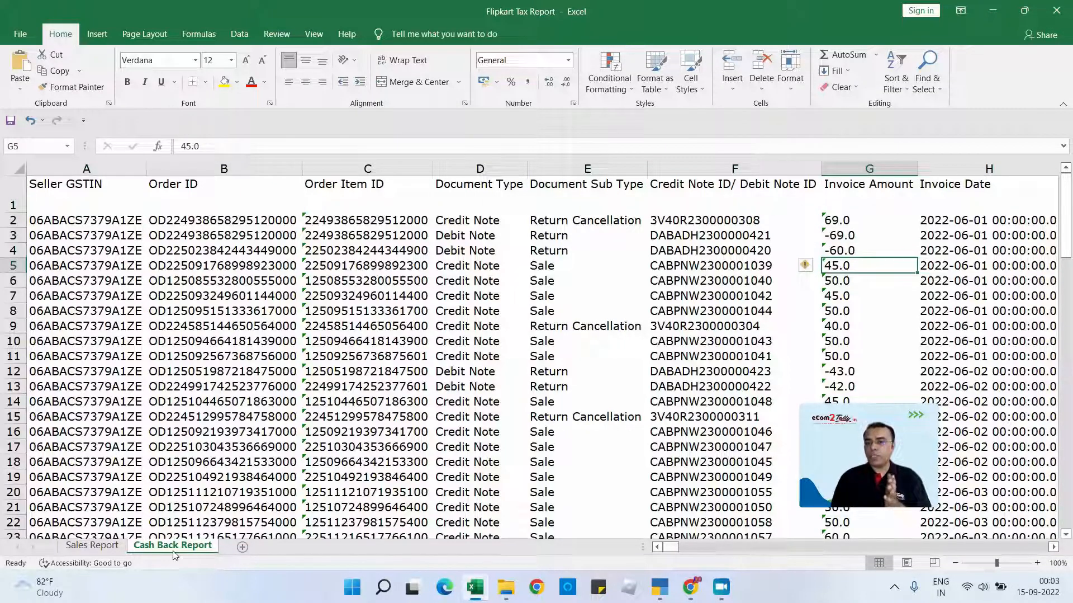
pyautogui.press('Down')
pyautogui.press('Down')
pyautogui.press('Down')
pyautogui.press('Down')
pyautogui.press('Down')
pyautogui.press('Down')
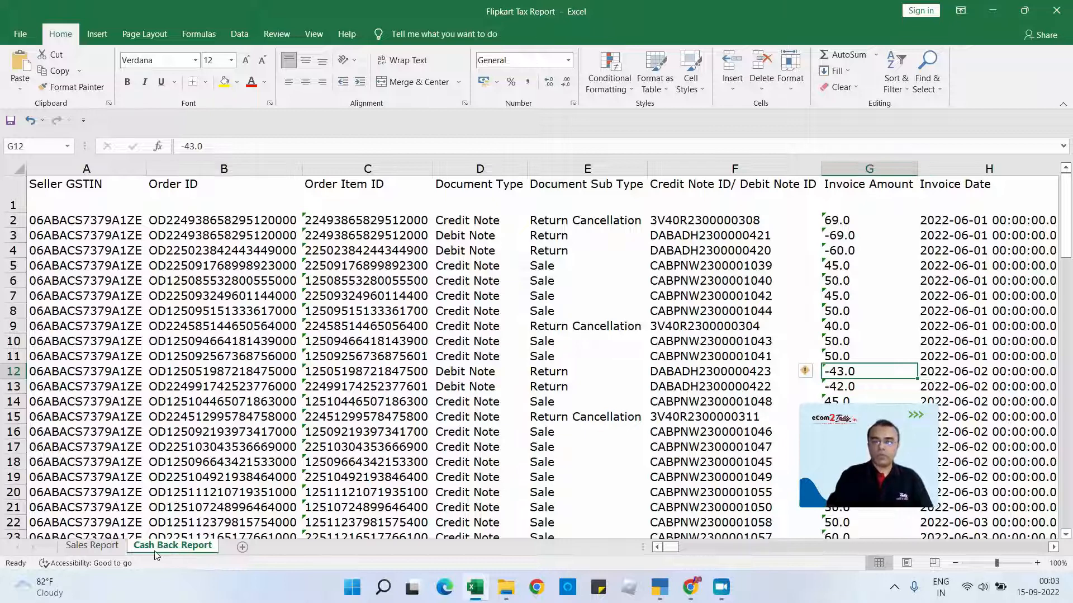
# - Show the Sales Report sheet of the workbook from its first column and header row
pyautogui.click(101, 553)
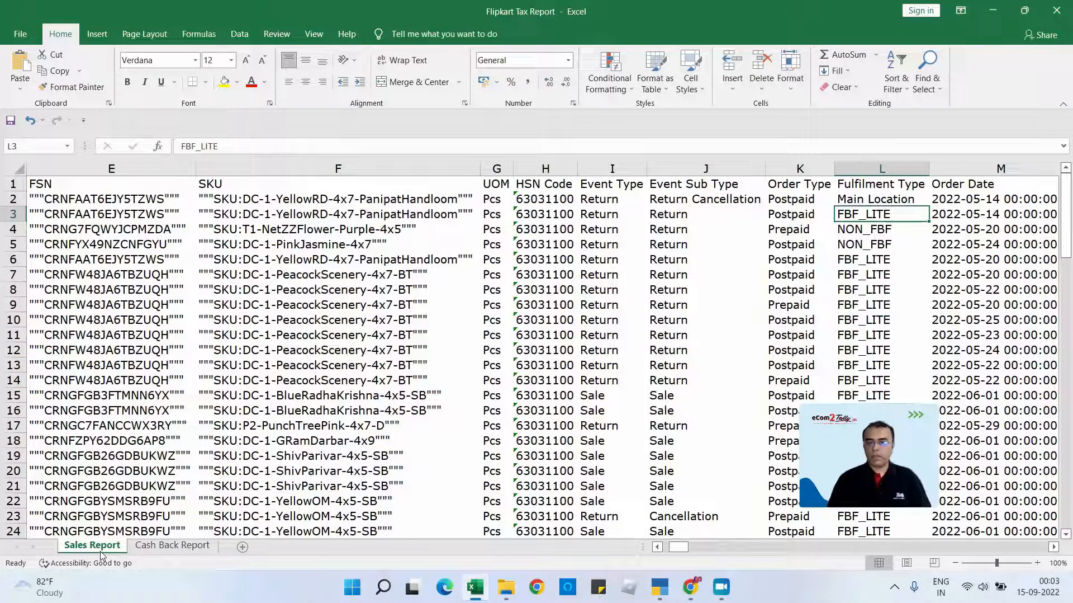
pyautogui.press('Right')
pyautogui.press('Left')
pyautogui.press('Left')
pyautogui.press('Left')
pyautogui.press('Left')
pyautogui.press('Left')
pyautogui.press('Left')
pyautogui.press('Left')
pyautogui.press('Left')
pyautogui.press('Left')
pyautogui.press('Left')
pyautogui.press('Left')
pyautogui.press('Left')
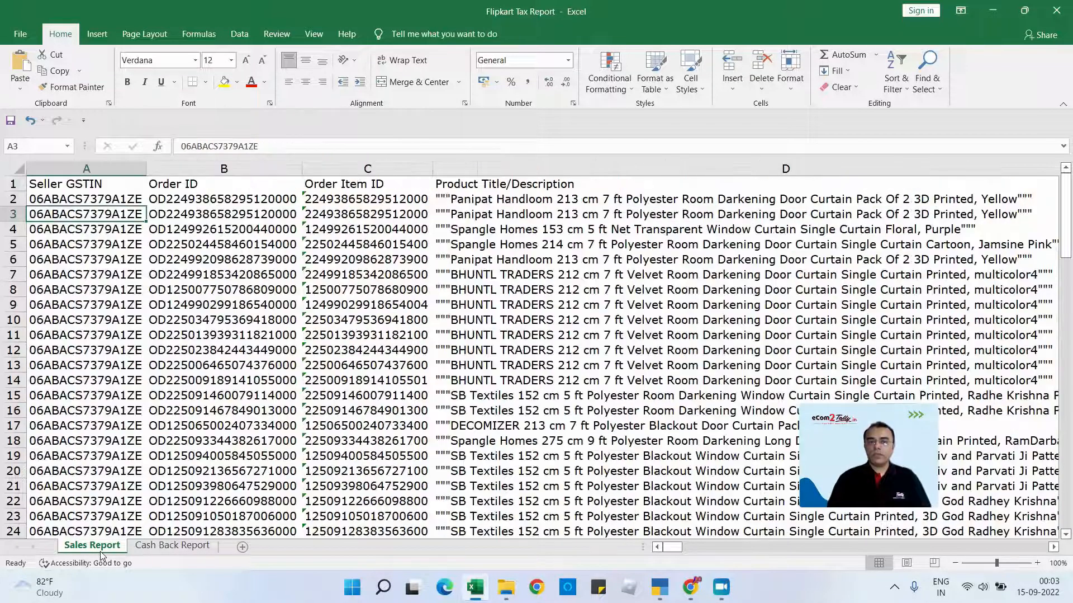
pyautogui.press('Up')
pyautogui.press('Up')
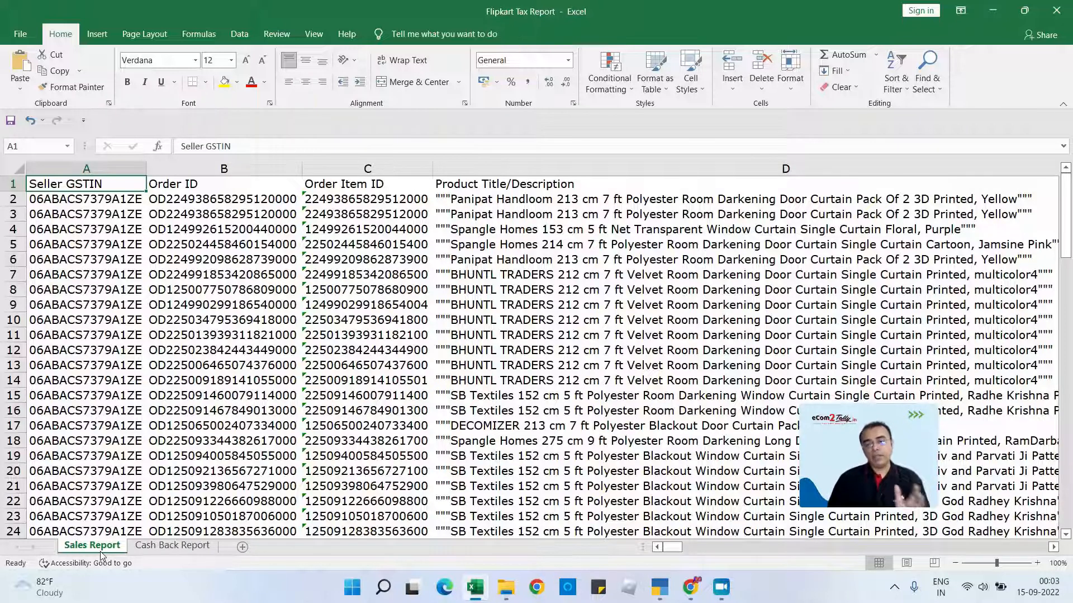
# - Switch back to TallyPrime, leave the cashback register and Statistics, and return to the Gateway of Tally
pyautogui.hotkey('alt', 'Tab')
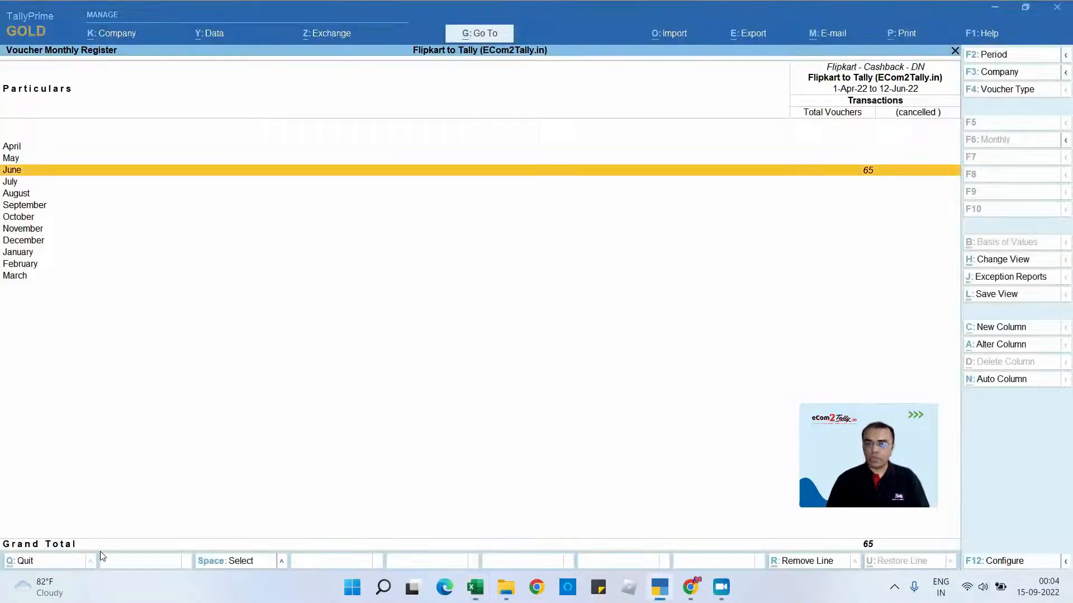
pyautogui.press('Escape')
pyautogui.press('Escape')
pyautogui.press('Escape')
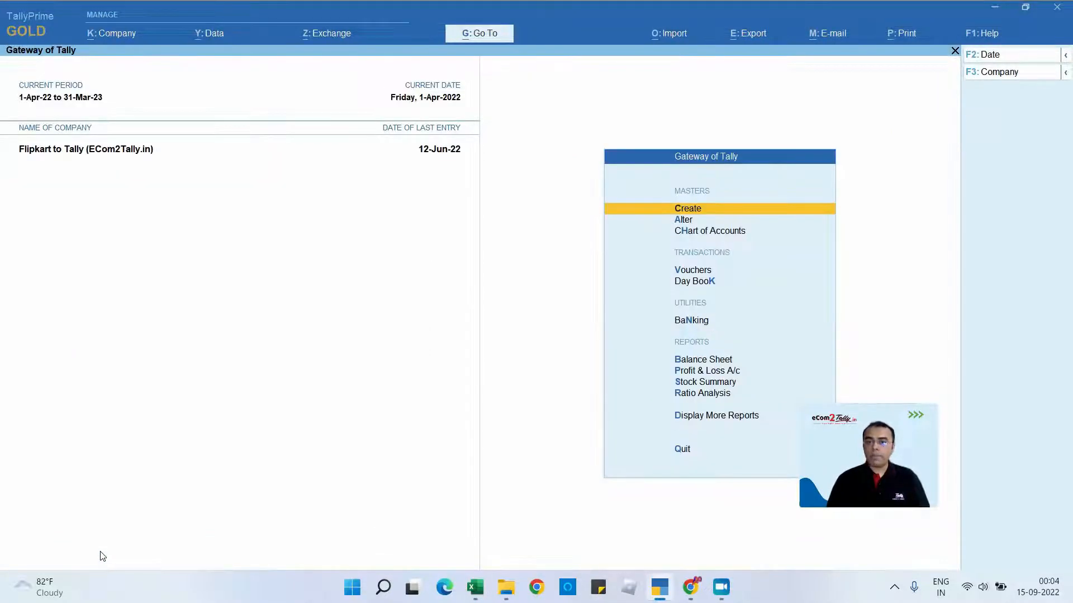